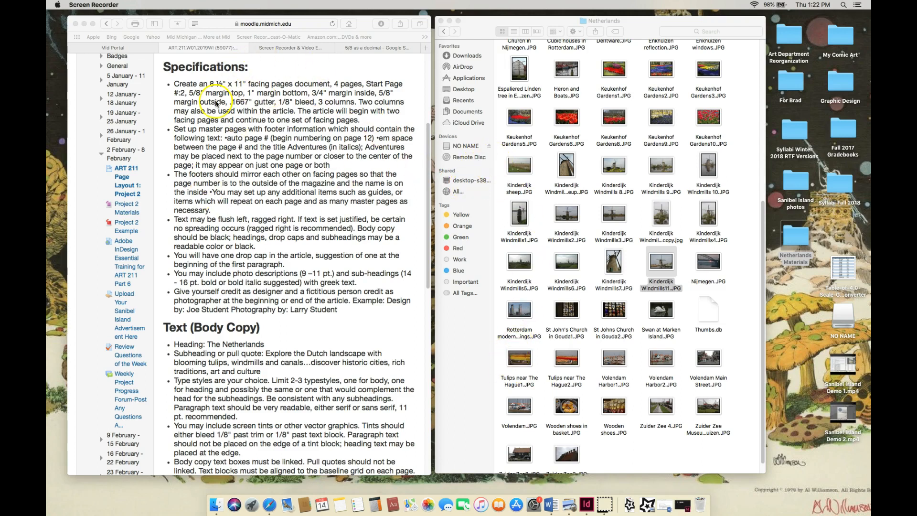
# Review the project specifications on the course page and the photos in the Netherlands folder
pyautogui.click(428, 174)
pyautogui.moveTo(430, 149)
pyautogui.mouseDown()
pyautogui.moveTo(433, 115)
pyautogui.moveTo(435, 151)
pyautogui.mouseUp()
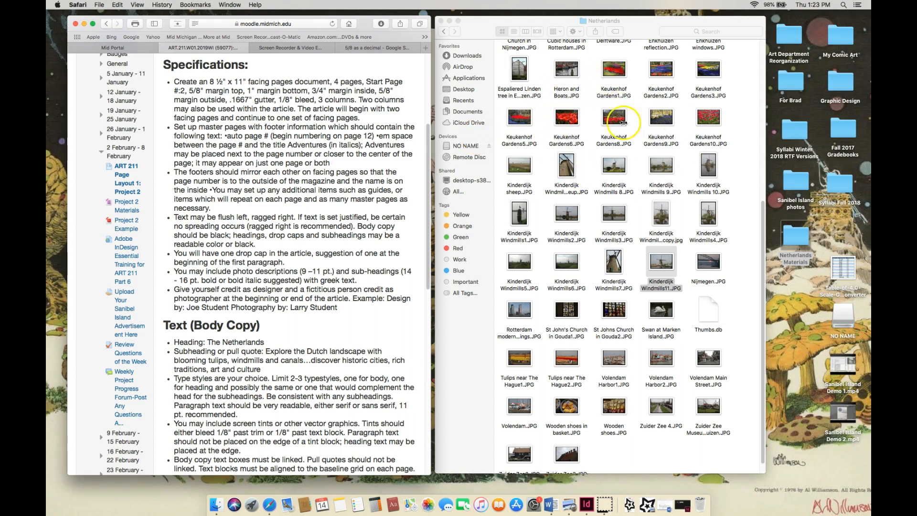
pyautogui.click(564, 25)
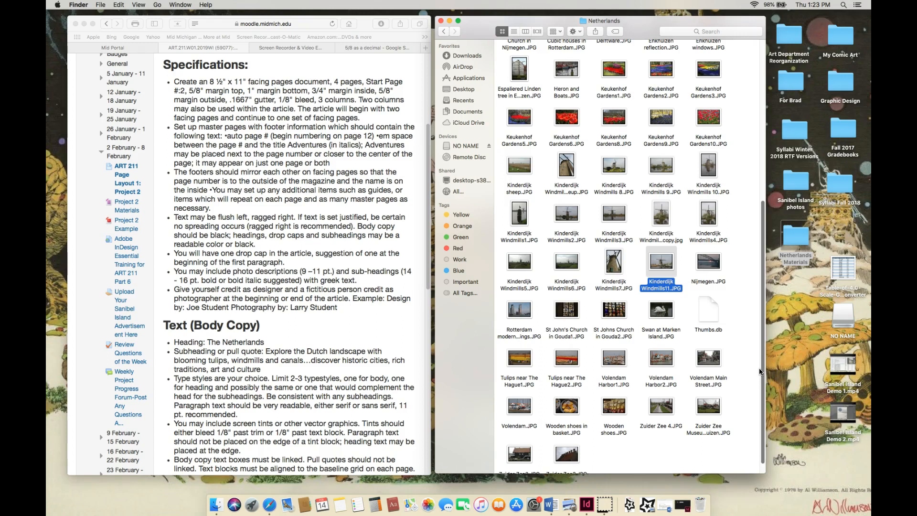
pyautogui.click(808, 233)
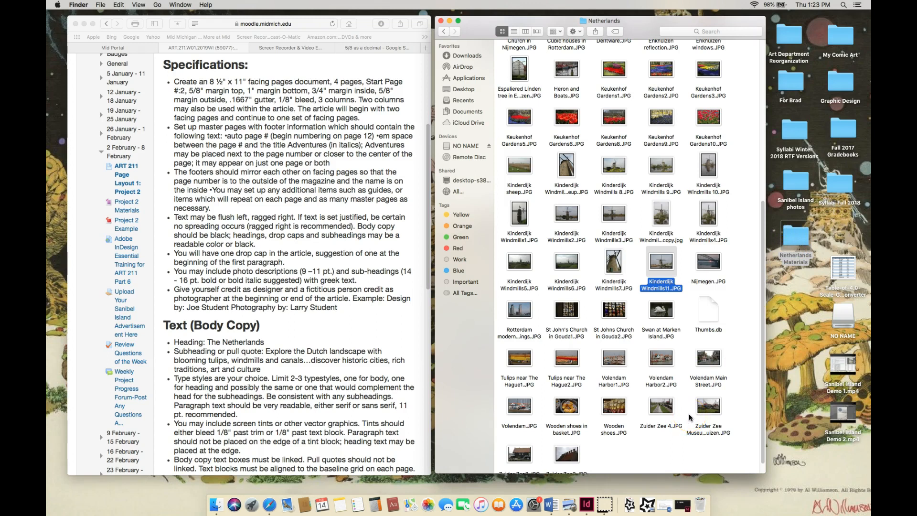
pyautogui.click(568, 248)
# Switch to InDesign and shrink its window so it sits beside the specifications page
pyautogui.click(589, 509)
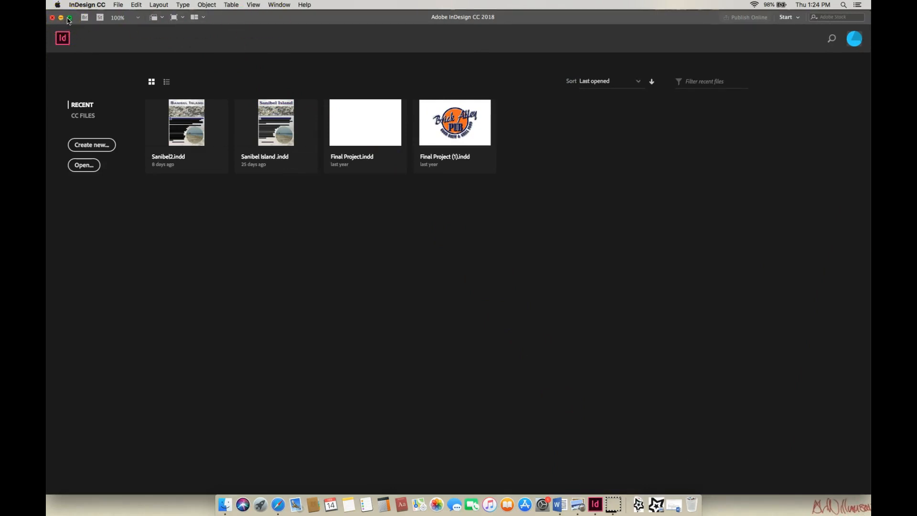
pyautogui.click(70, 19)
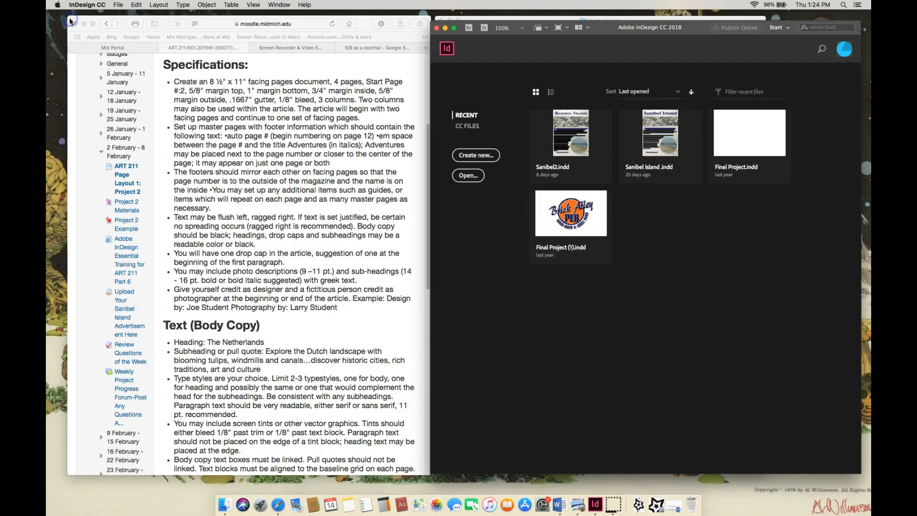
pyautogui.moveTo(605, 35); pyautogui.dragTo(613, 32)
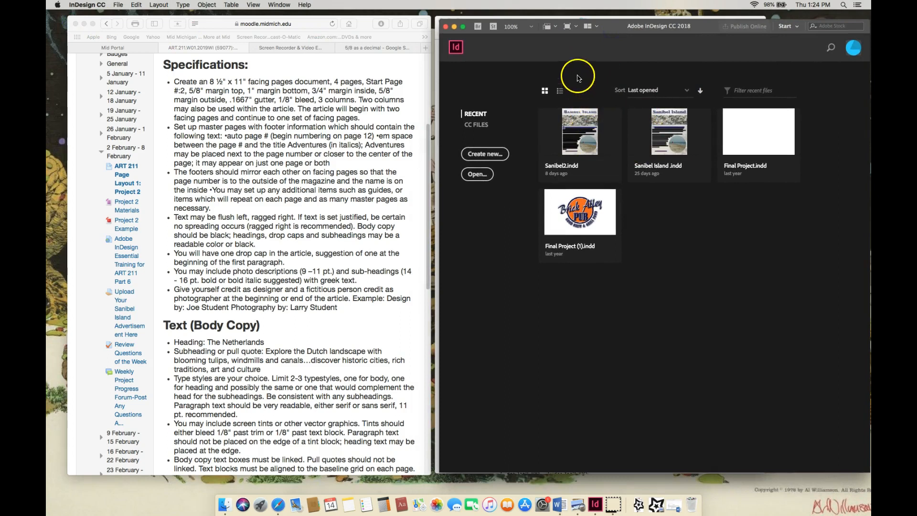
# Start a new document and arrange its setup dialog and the browser so the specifications stay readable
pyautogui.click(497, 154)
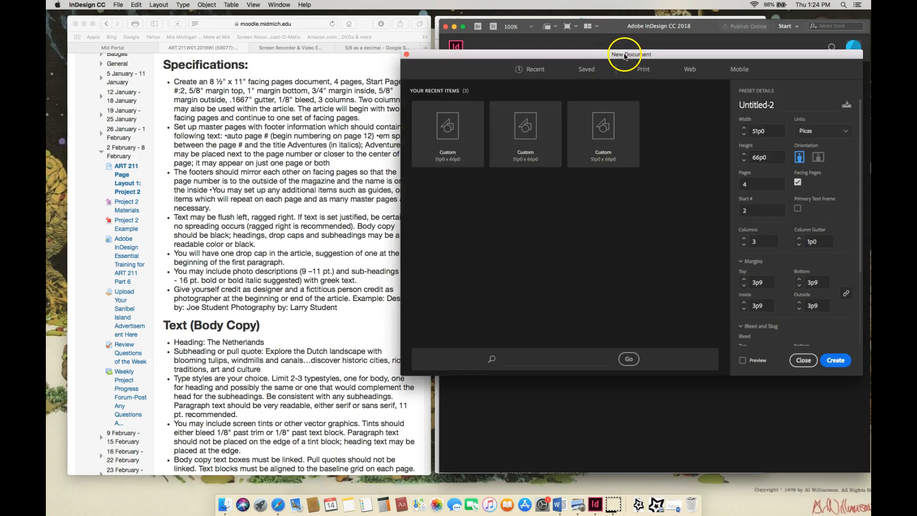
pyautogui.moveTo(624, 54); pyautogui.dragTo(632, 59)
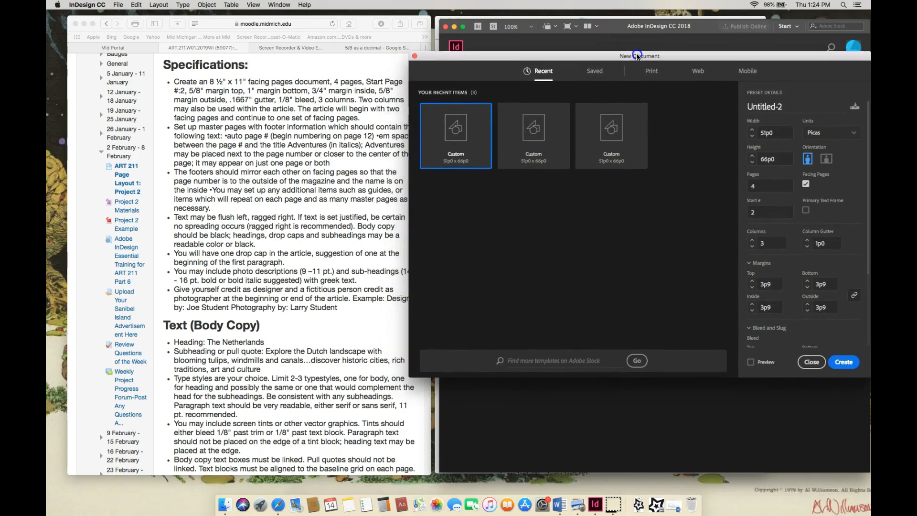
pyautogui.moveTo(364, 23); pyautogui.dragTo(348, 22)
pyautogui.click(549, 60)
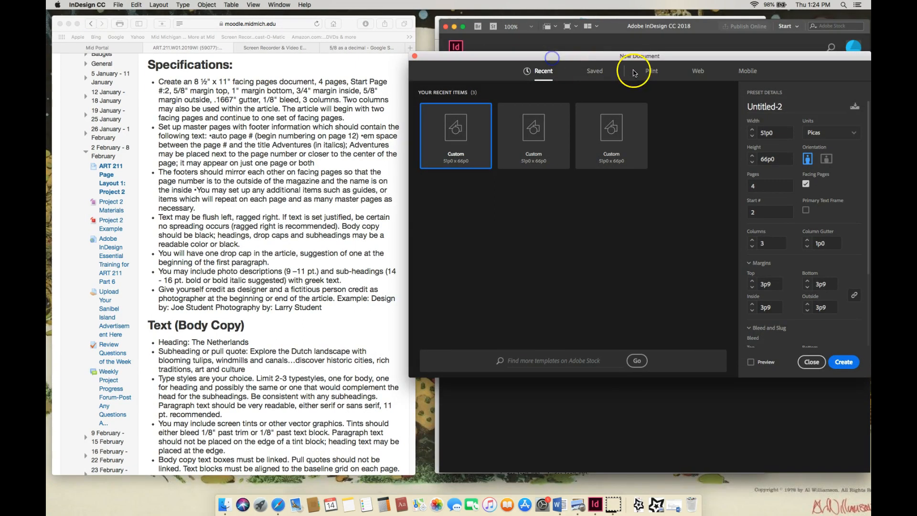
# Name the new document "Netherlands Project" and set its units to inches
pyautogui.click(699, 109)
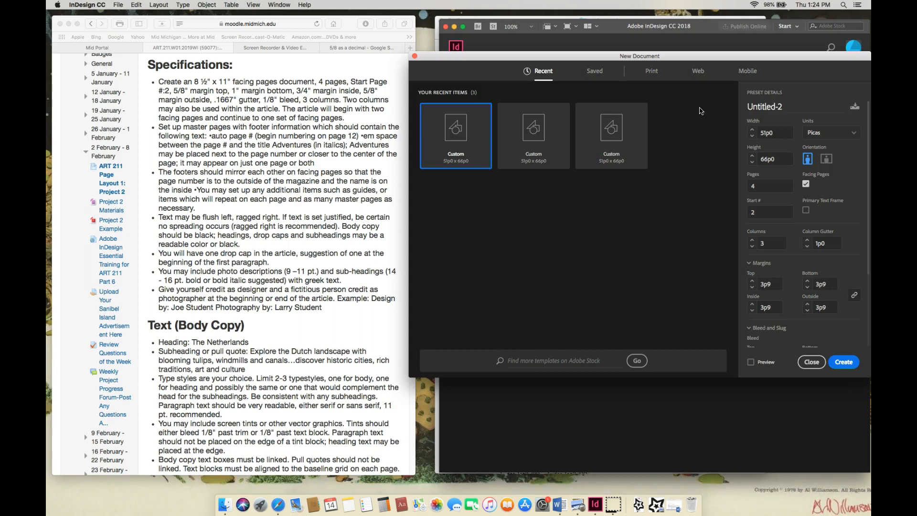
pyautogui.click(796, 109)
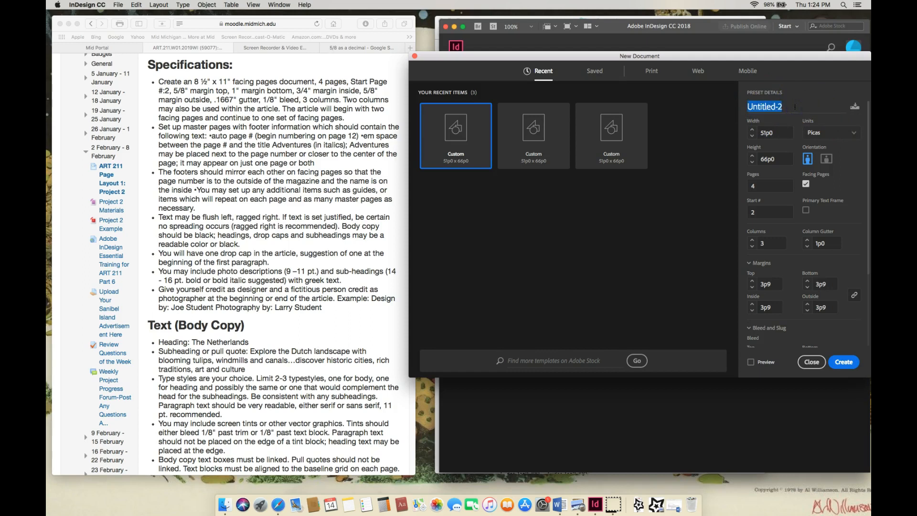
pyautogui.write('Netherlands Project')
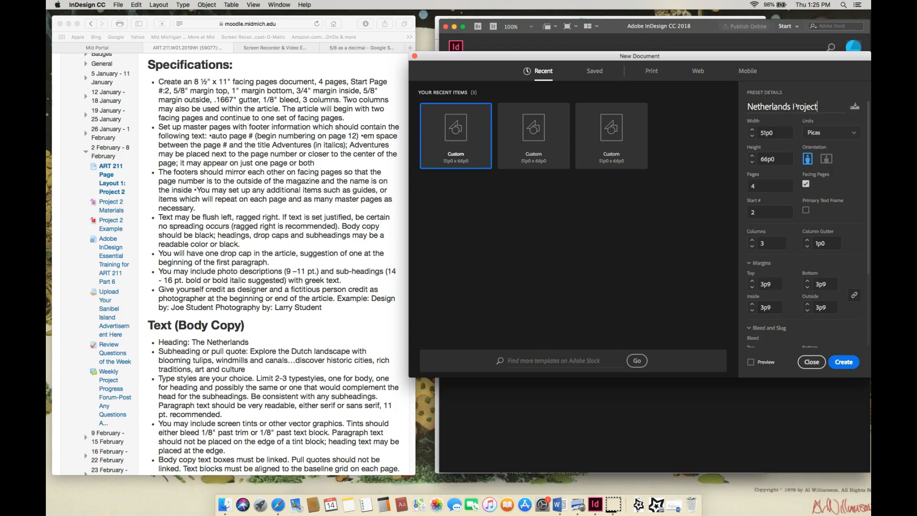
pyautogui.click(855, 135)
pyautogui.click(817, 177)
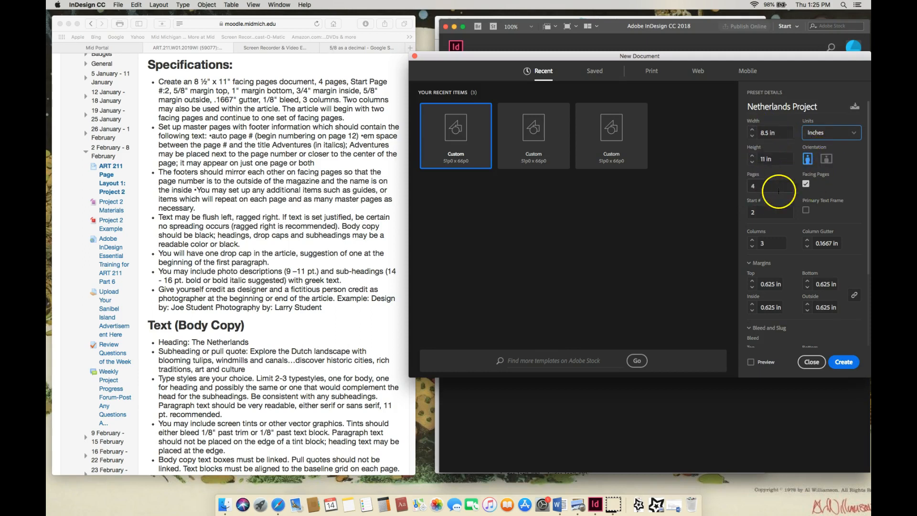
# Set the new document to 4 pages starting at page 2, with 2 columns
pyautogui.click(762, 185)
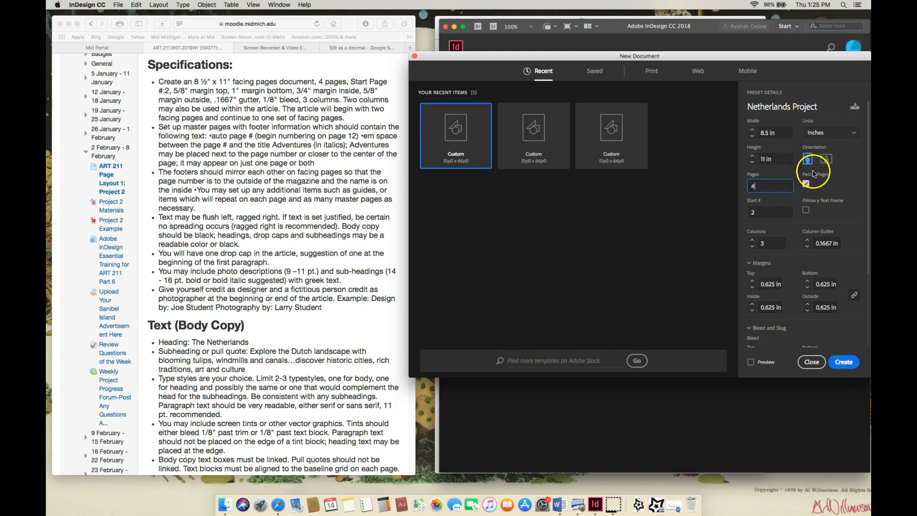
pyautogui.moveTo(763, 214); pyautogui.dragTo(735, 213)
pyautogui.write('2')
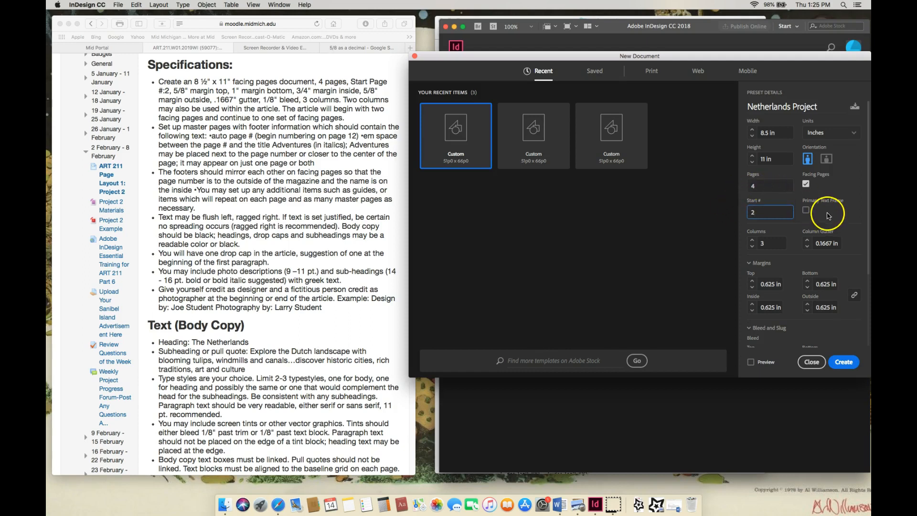
pyautogui.click(753, 250)
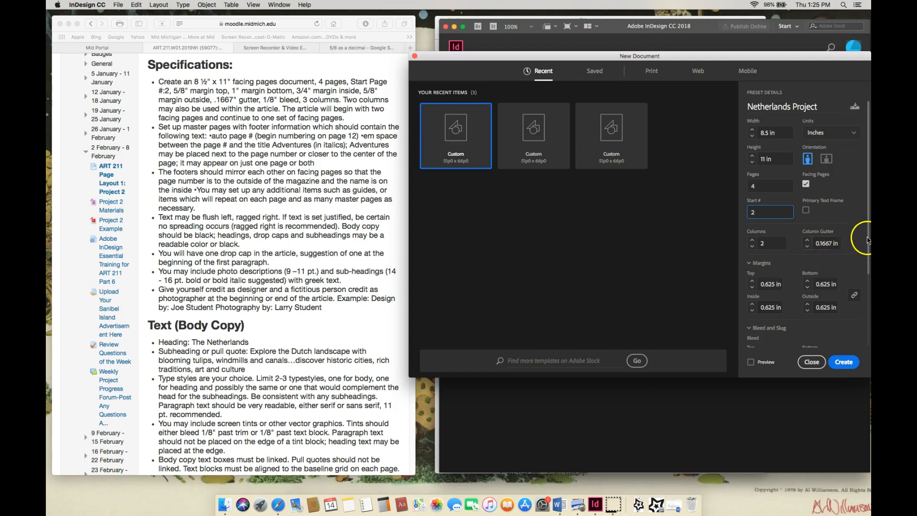
# Unlink the margins and set the bottom margin to 1 in and the inside margin to 0.75 in
pyautogui.scroll(-3, 866, 239)
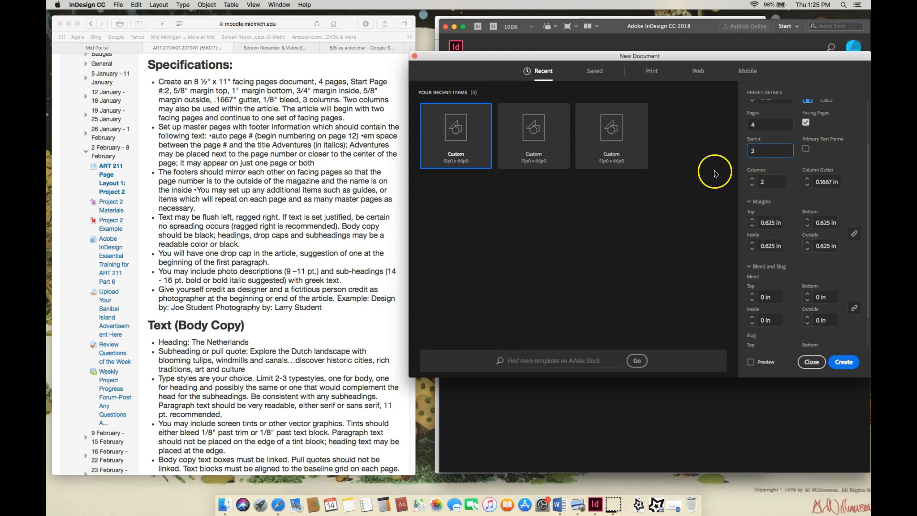
pyautogui.click(377, 48)
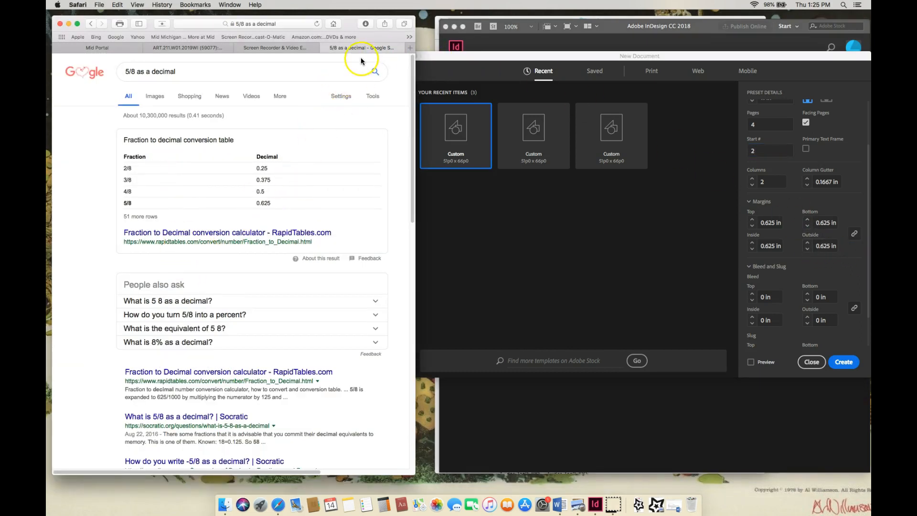
pyautogui.click(194, 48)
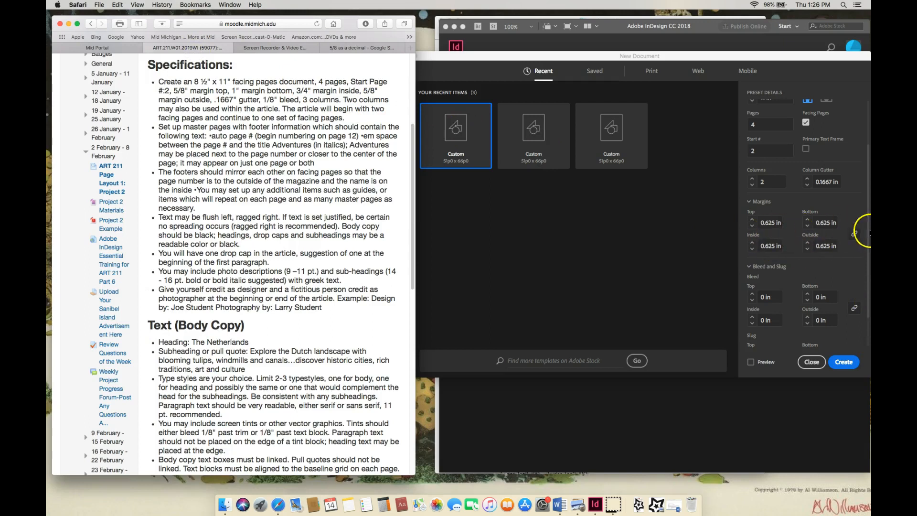
pyautogui.click(855, 235)
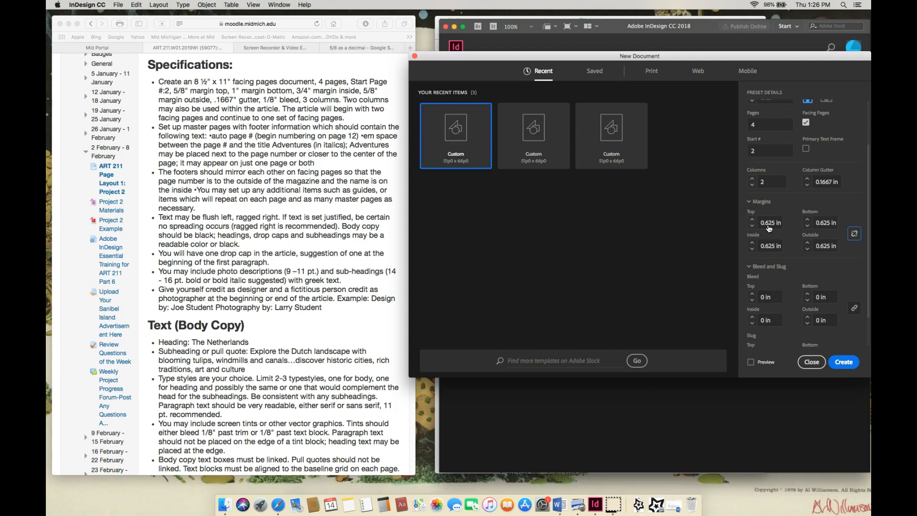
pyautogui.click(801, 229)
pyautogui.click(808, 220)
pyautogui.click(753, 246)
pyautogui.click(789, 258)
pyautogui.click(811, 252)
pyautogui.click(870, 256)
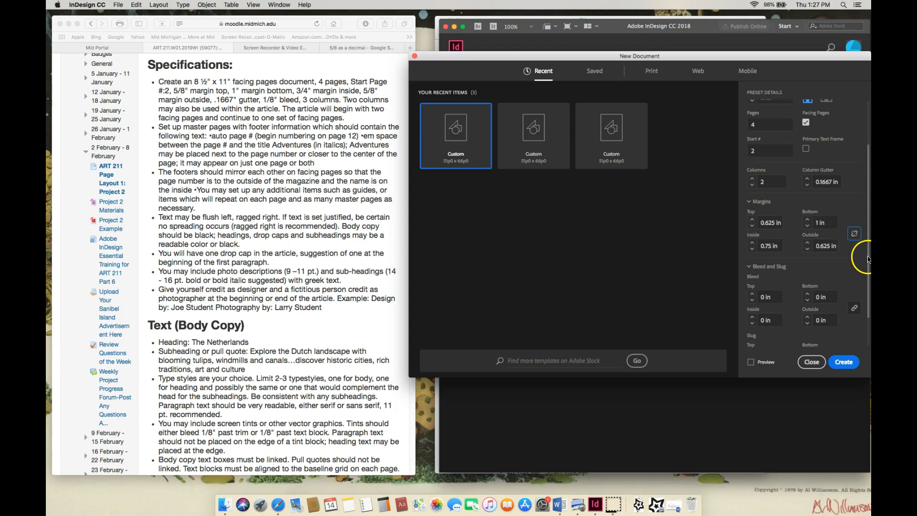
# Set the bleed to 0.125 in on all sides
pyautogui.moveTo(869, 259); pyautogui.dragTo(870, 302)
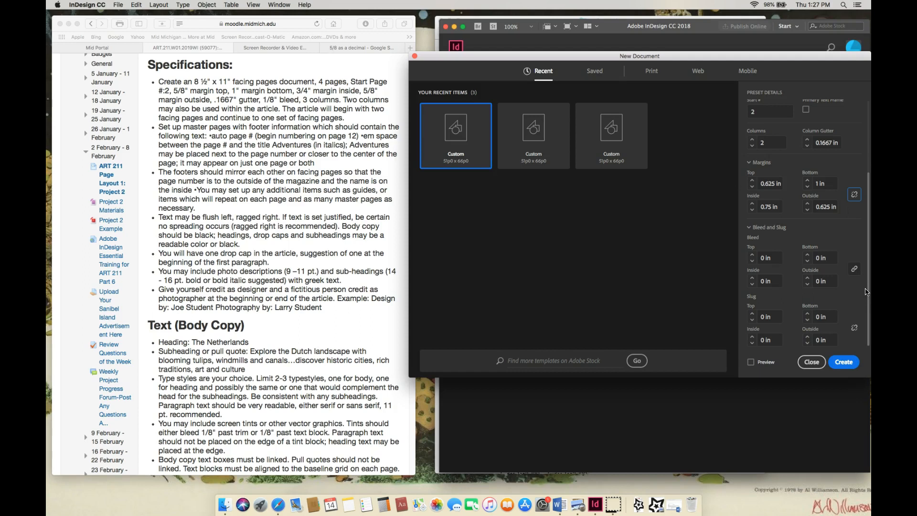
pyautogui.moveTo(856, 286); pyautogui.dragTo(753, 259)
pyautogui.click(754, 257)
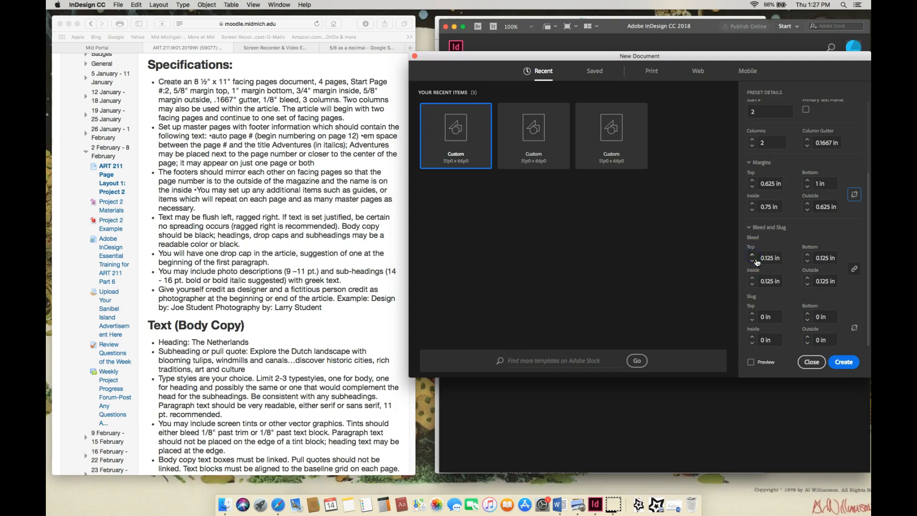
pyautogui.moveTo(865, 292); pyautogui.dragTo(861, 289)
# Create the document and enlarge the InDesign window to fill the screen
pyautogui.click(841, 364)
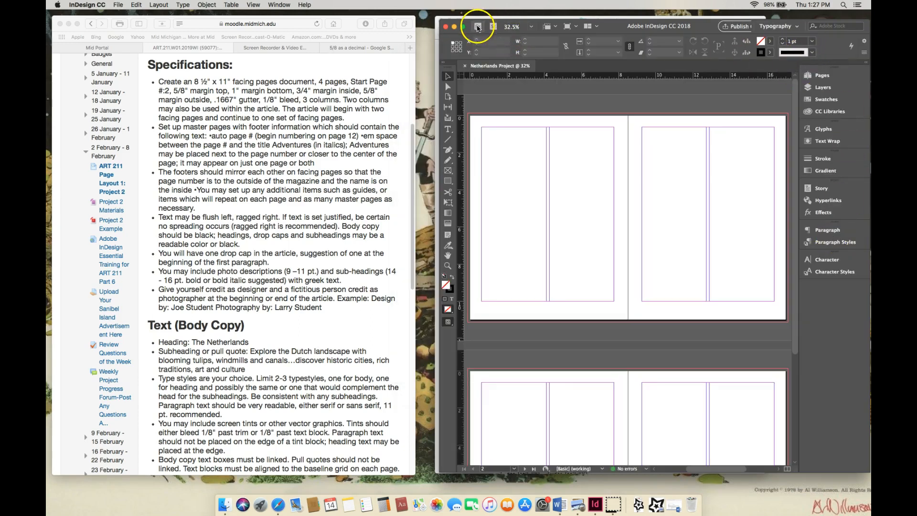
pyautogui.click(463, 30)
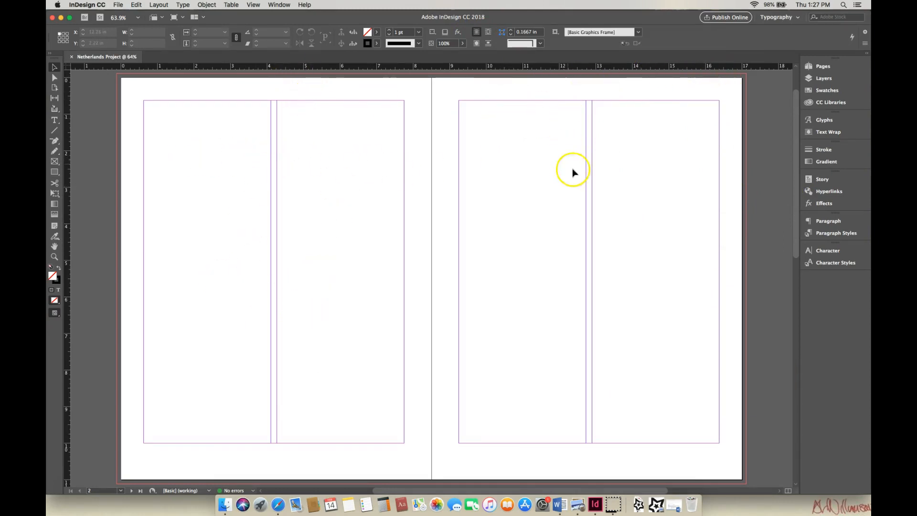
pyautogui.moveTo(796, 217); pyautogui.dragTo(841, 217)
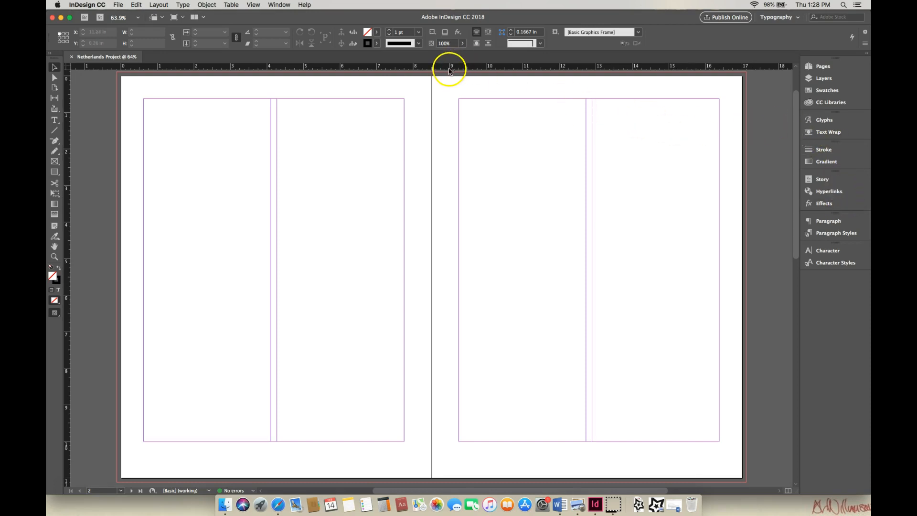
# Add guides to the left-hand page: a horizontal footer guide at about 10.26 in and vertical guides along both side margins
pyautogui.moveTo(449, 67); pyautogui.dragTo(422, 451)
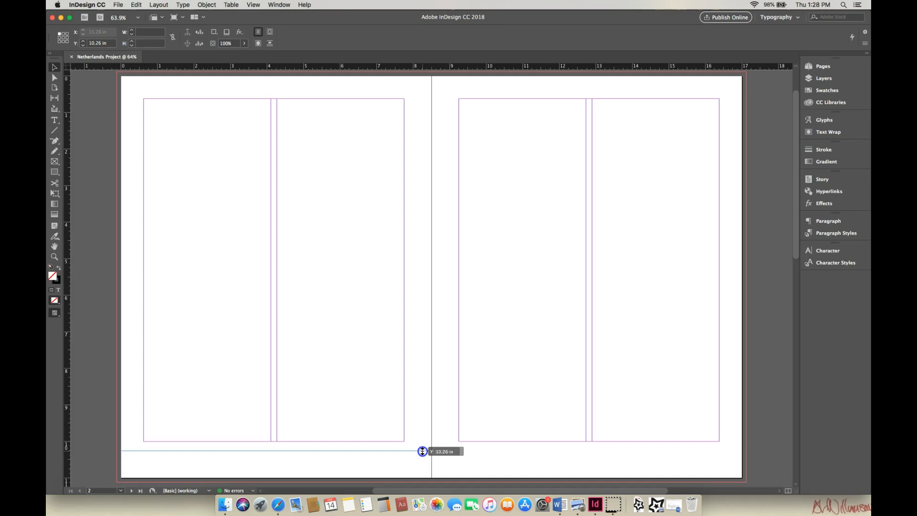
pyautogui.moveTo(422, 451); pyautogui.dragTo(422, 451)
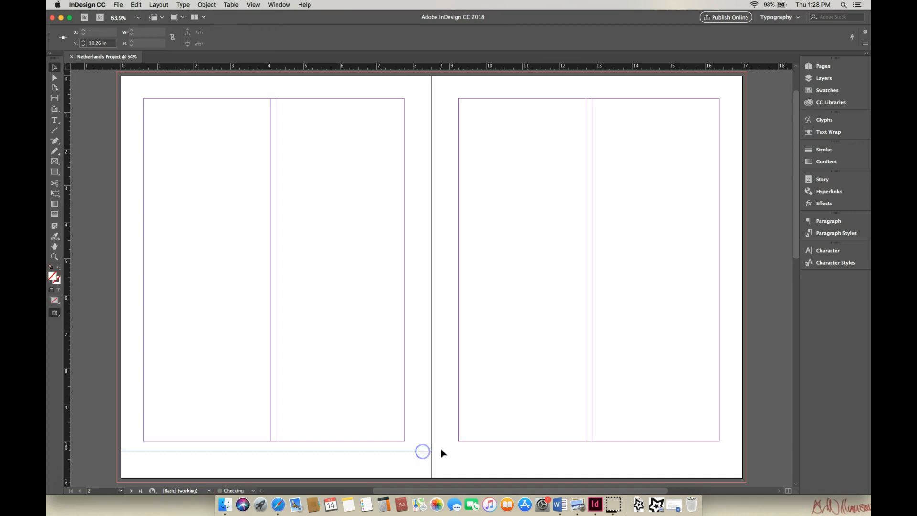
pyautogui.moveTo(68, 366); pyautogui.dragTo(405, 374)
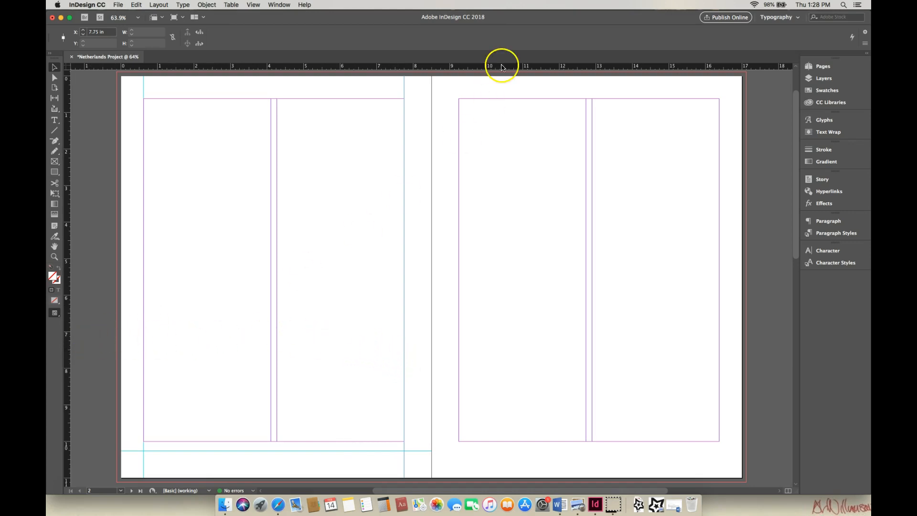
# Add matching guides to the right-hand page: a horizontal footer guide level with the left page's and vertical guides on both side margins
pyautogui.moveTo(502, 65); pyautogui.dragTo(531, 452)
pyautogui.moveTo(68, 245); pyautogui.dragTo(459, 301)
pyautogui.moveTo(69, 262); pyautogui.dragTo(719, 243)
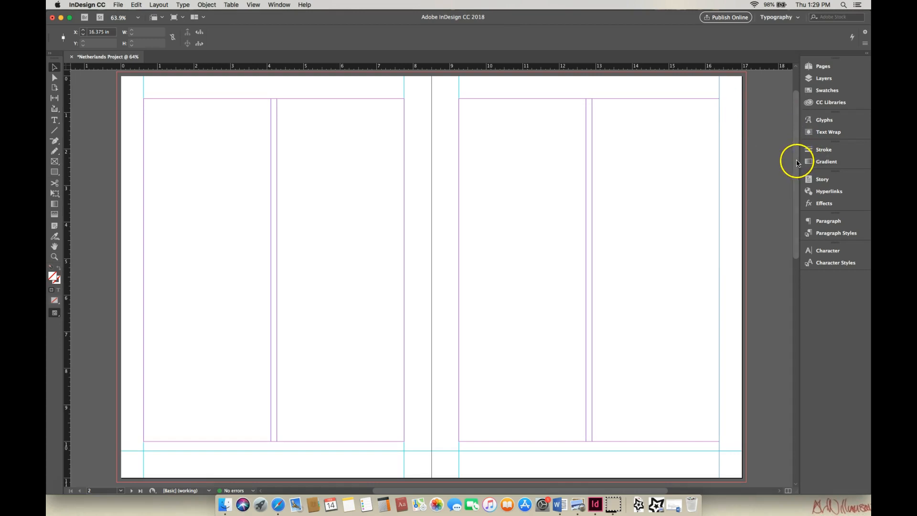
# Reread the footer specifications on the course page, and return to the bottom of the spread in InDesign
pyautogui.scroll(-3, 799, 178)
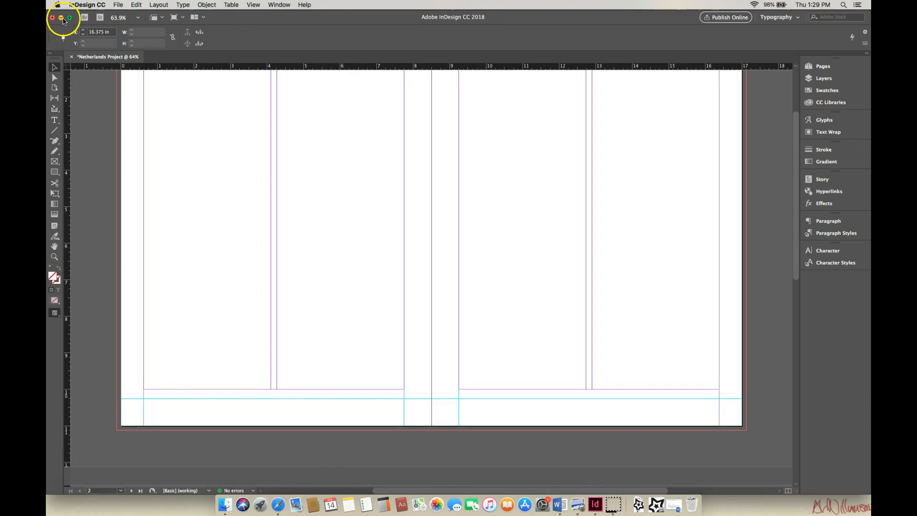
pyautogui.click(61, 18)
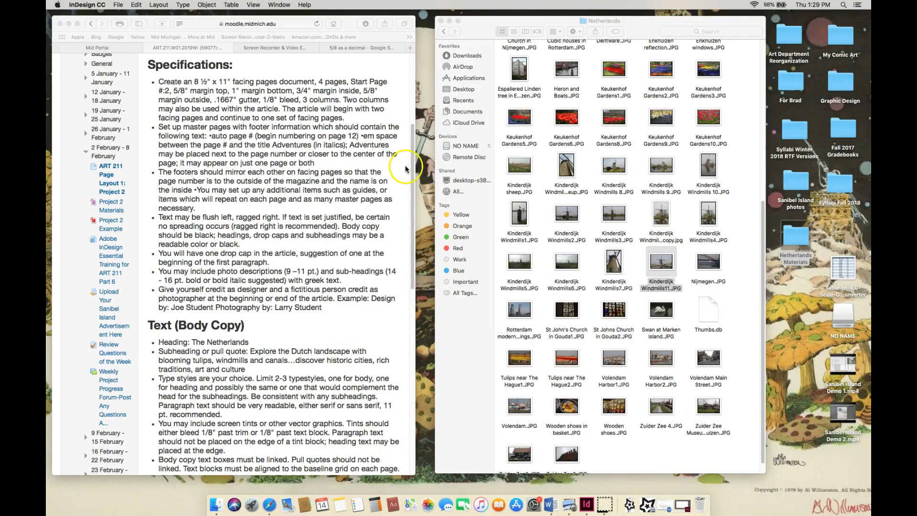
pyautogui.click(412, 189)
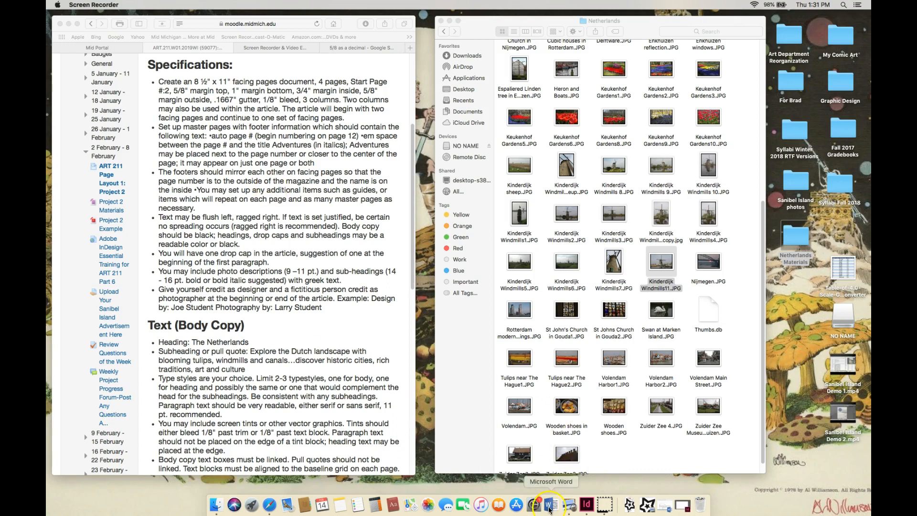
pyautogui.click(588, 506)
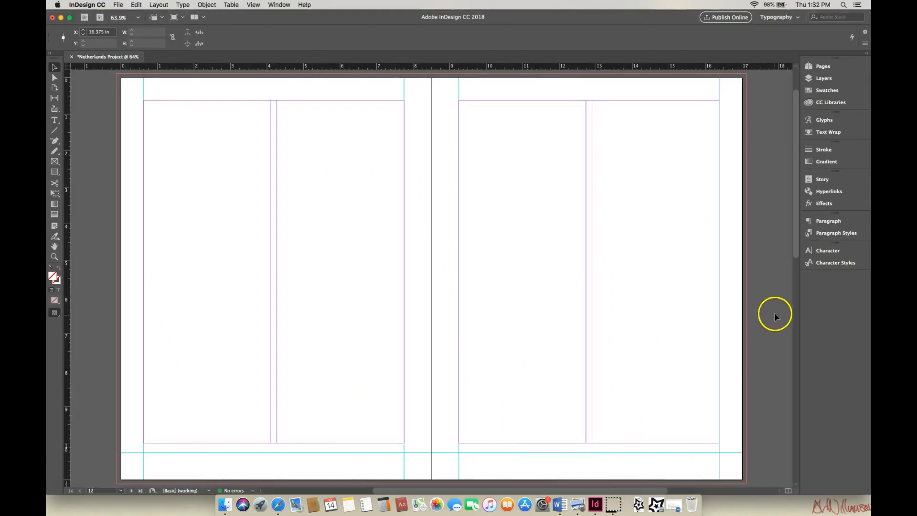
pyautogui.moveTo(796, 254); pyautogui.dragTo(797, 268)
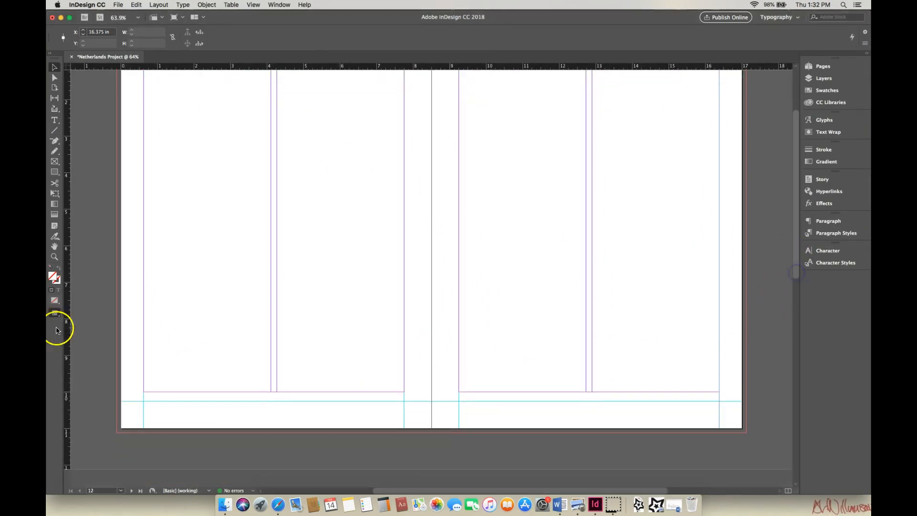
# Draw a text frame about 3.1 in wide and 0.2 in tall on page 12, from the outer margin guide down to the footer guide
pyautogui.click(55, 257)
pyautogui.click(185, 361)
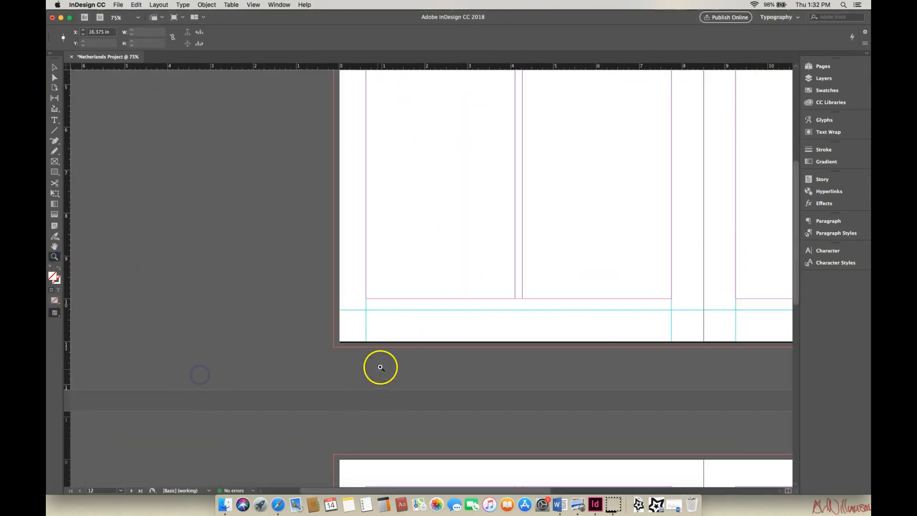
pyautogui.click(387, 367)
pyautogui.click(528, 207)
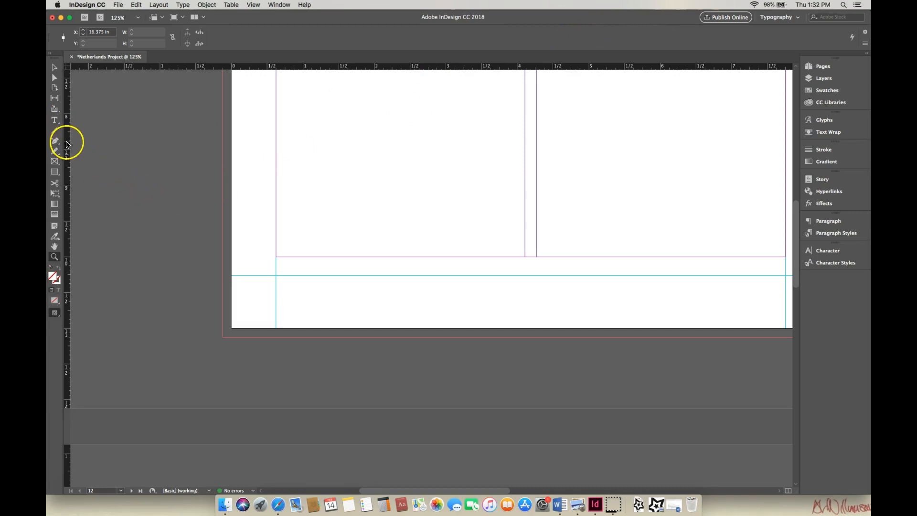
pyautogui.click(54, 123)
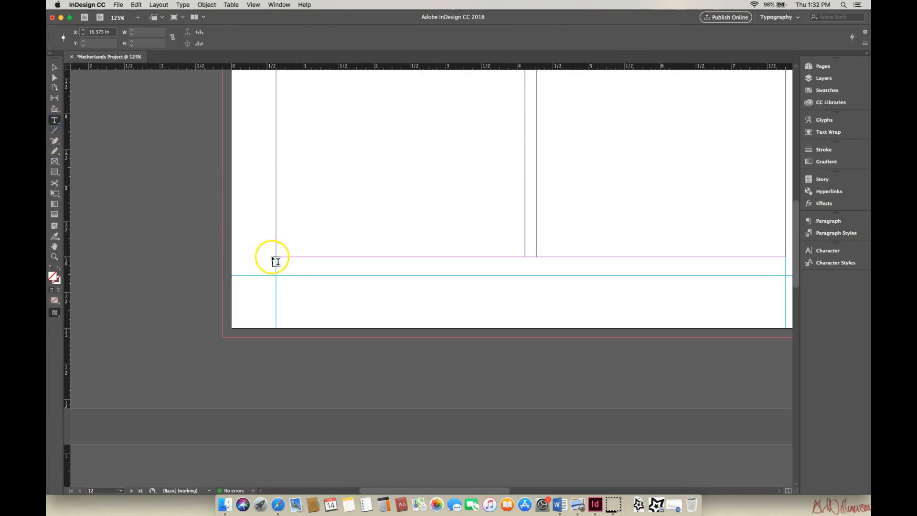
pyautogui.moveTo(276, 260); pyautogui.dragTo(499, 276)
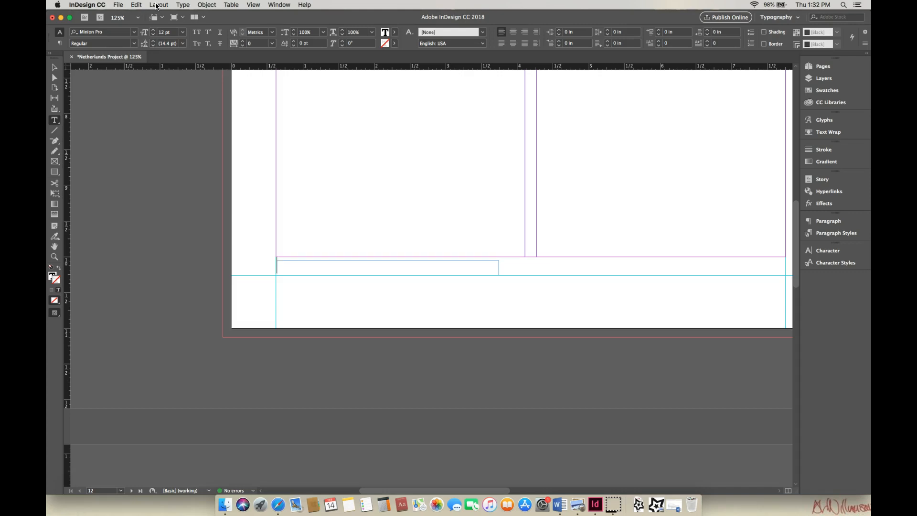
# Fill the footer frame with a current page number marker, an em space and the word Adventures
pyautogui.click(182, 6)
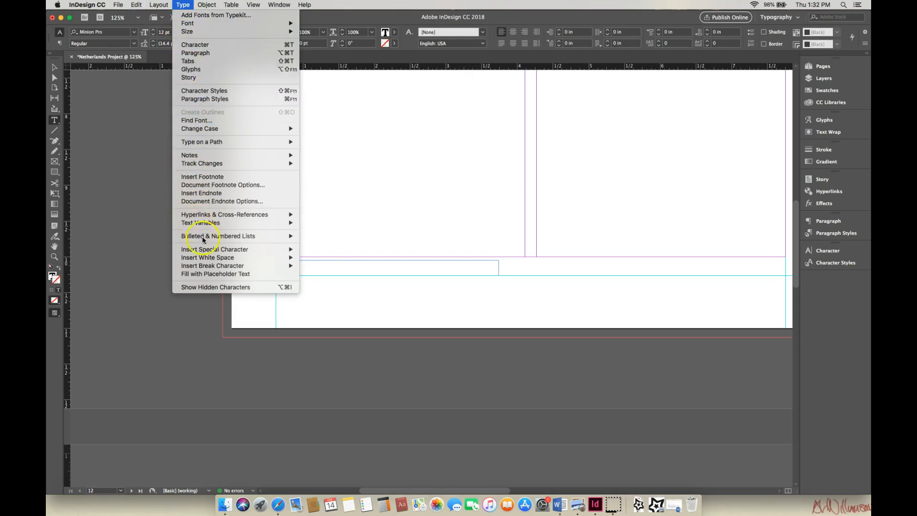
pyautogui.moveTo(207, 255)
pyautogui.moveTo(327, 260)
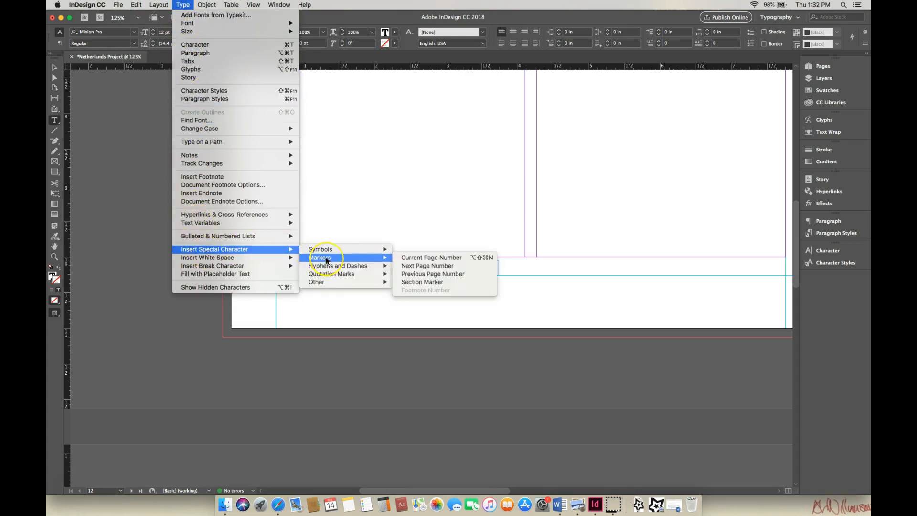
pyautogui.click(409, 261)
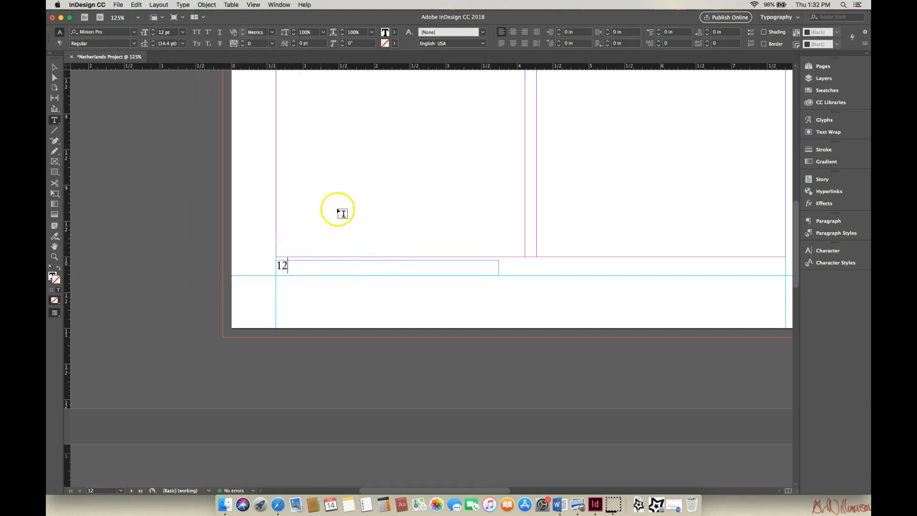
pyautogui.click(183, 5)
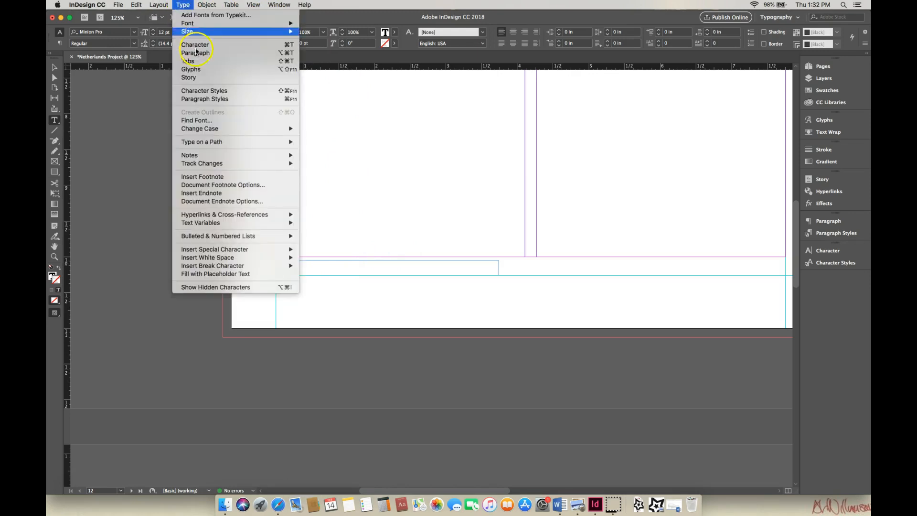
pyautogui.moveTo(217, 254)
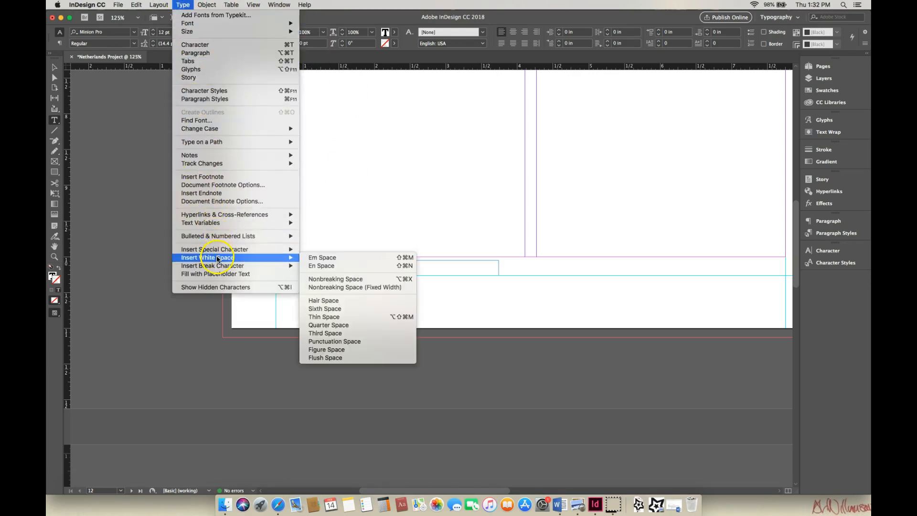
pyautogui.click(323, 258)
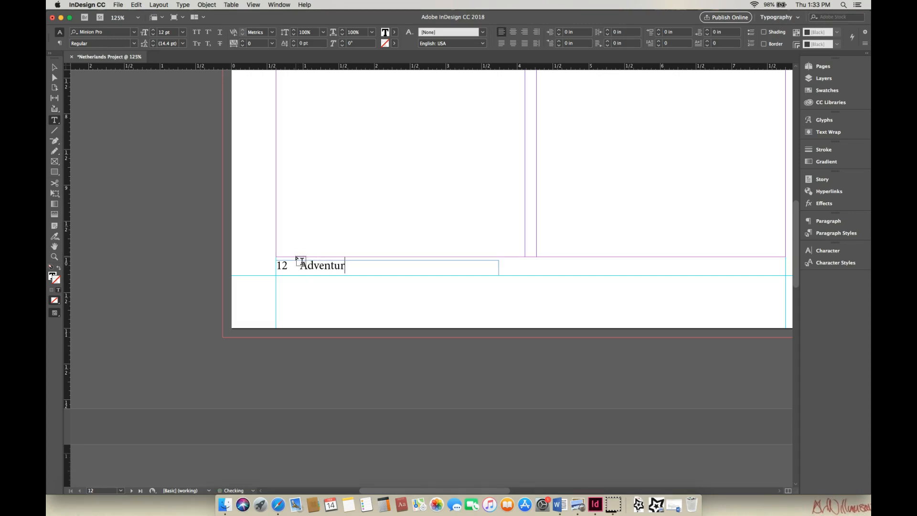
# Set the word Adventures in page 12's footer to the Italic font style
pyautogui.moveTo(300, 265); pyautogui.dragTo(377, 266)
pyautogui.click(95, 43)
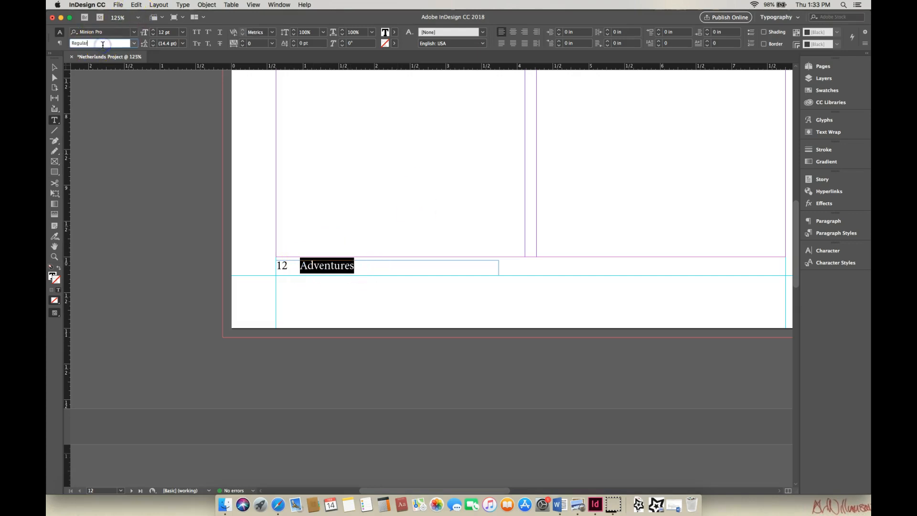
pyautogui.click(133, 43)
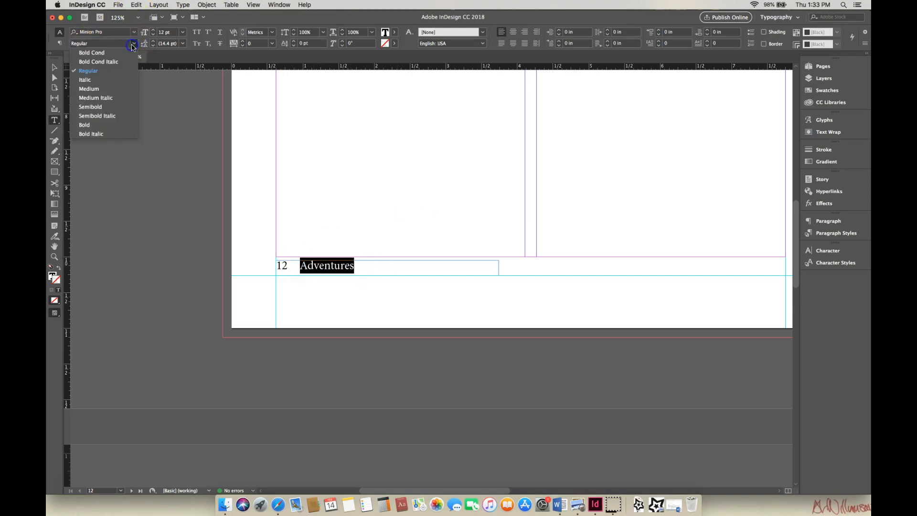
pyautogui.click(105, 80)
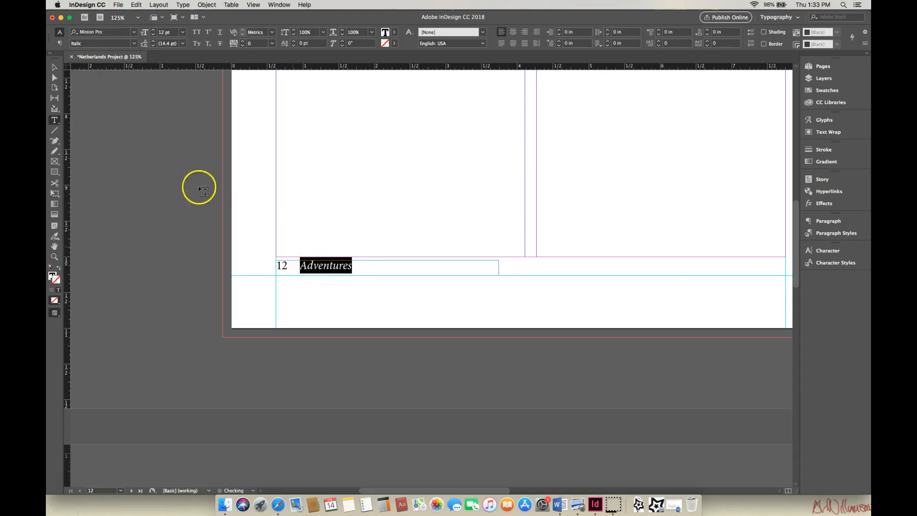
pyautogui.click(54, 68)
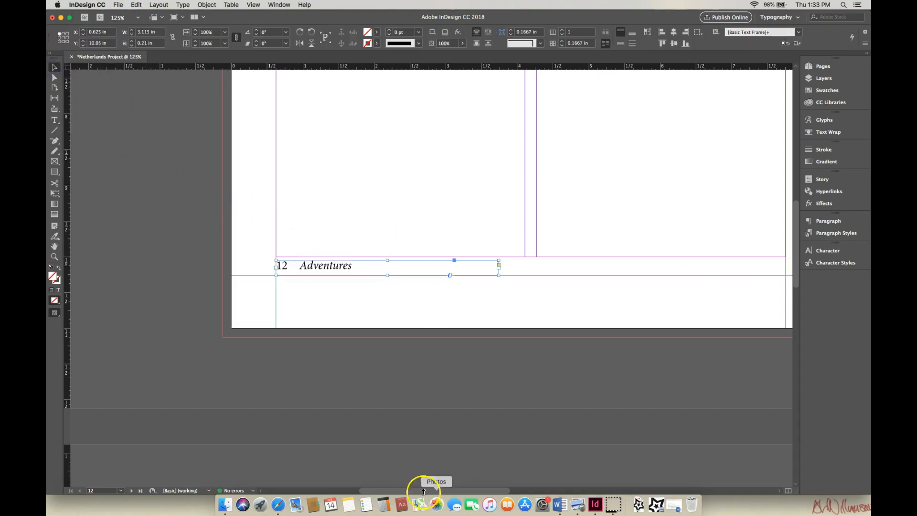
# Copy the footer frame to page 13, with its outer edge on the outer margin and its base on the footer guide
pyautogui.moveTo(396, 492); pyautogui.dragTo(435, 492)
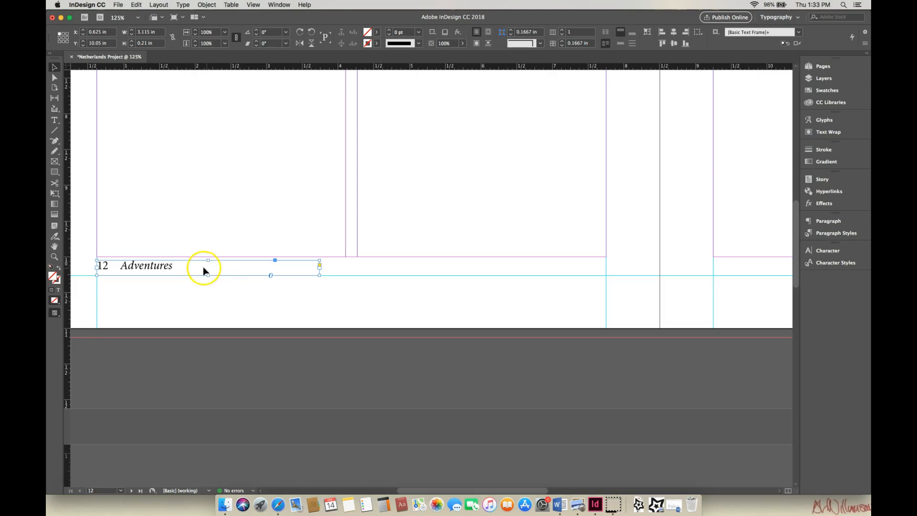
pyautogui.moveTo(405, 490); pyautogui.dragTo(417, 492)
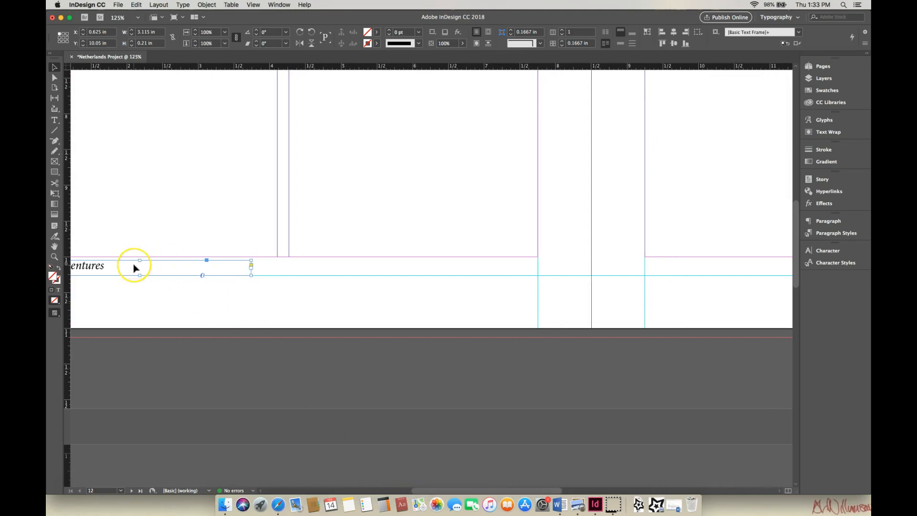
pyautogui.moveTo(134, 267); pyautogui.dragTo(699, 263)
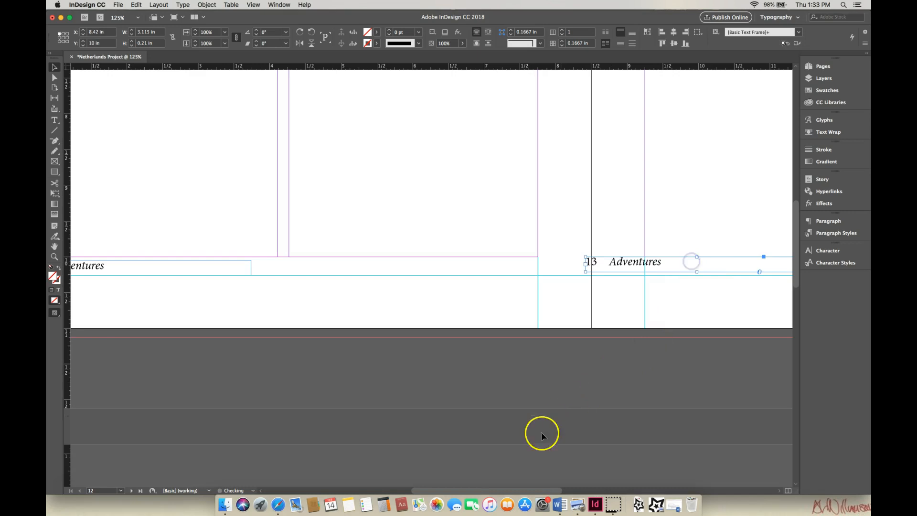
pyautogui.moveTo(429, 489); pyautogui.dragTo(504, 489)
pyautogui.moveTo(338, 262); pyautogui.dragTo(614, 261)
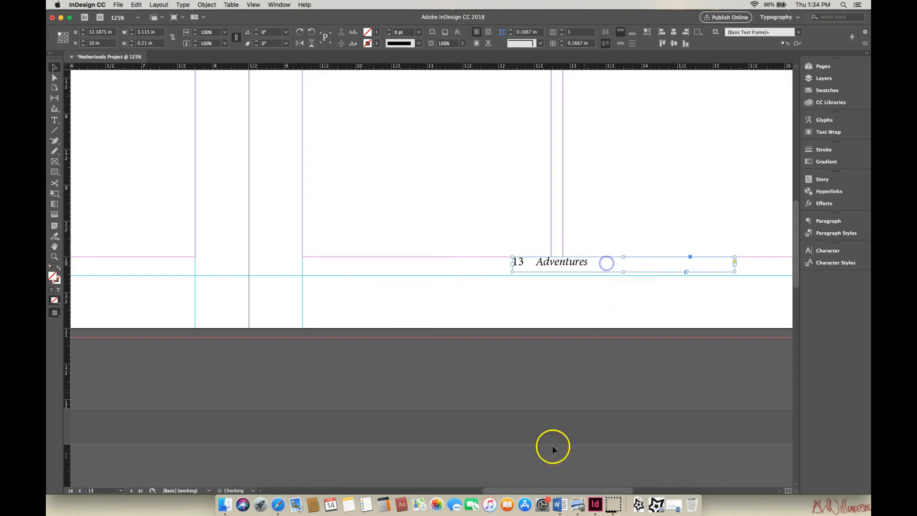
pyautogui.hscroll(6, 502, 454)
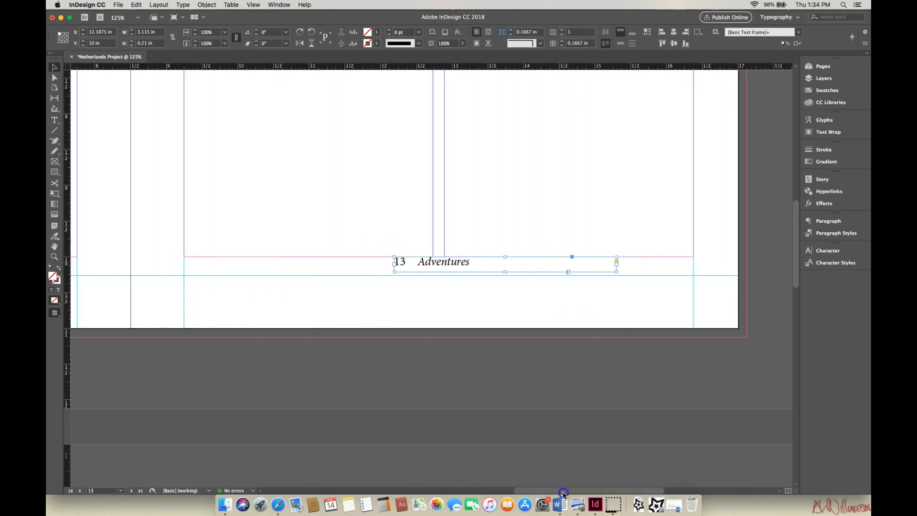
pyautogui.moveTo(333, 268); pyautogui.dragTo(411, 270)
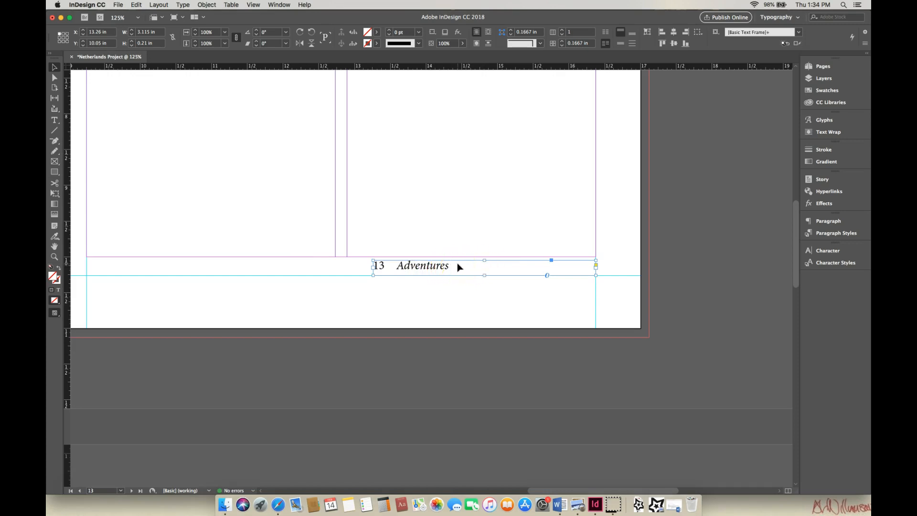
# Right-align the footer text in page 13's frame
pyautogui.doubleClick(451, 265)
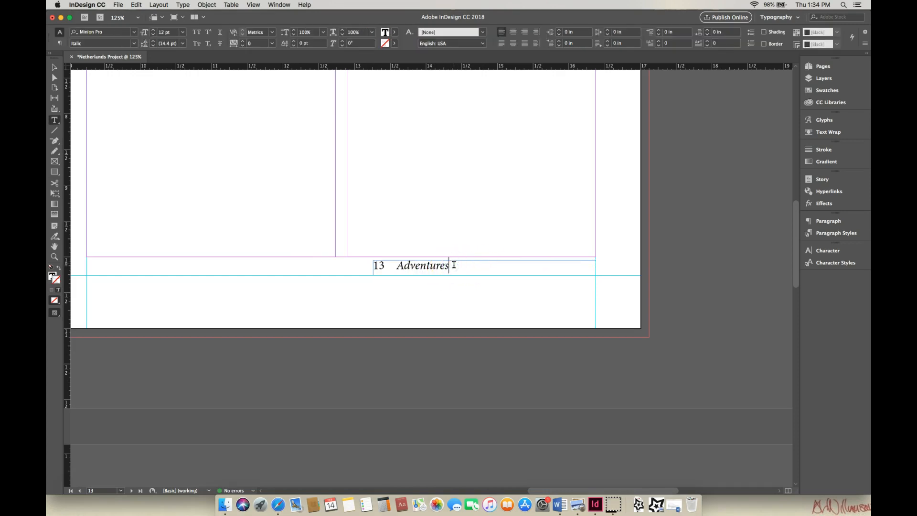
pyautogui.click(55, 67)
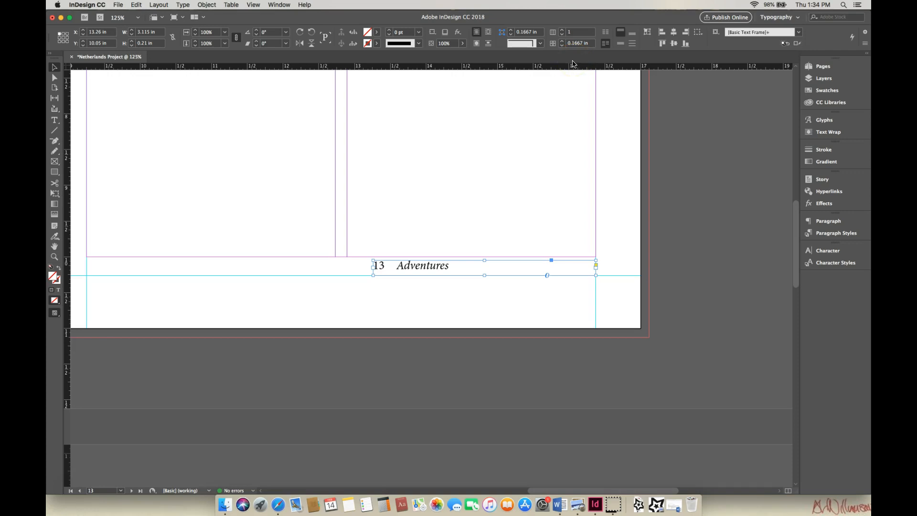
pyautogui.doubleClick(449, 266)
pyautogui.moveTo(447, 266); pyautogui.dragTo(373, 264)
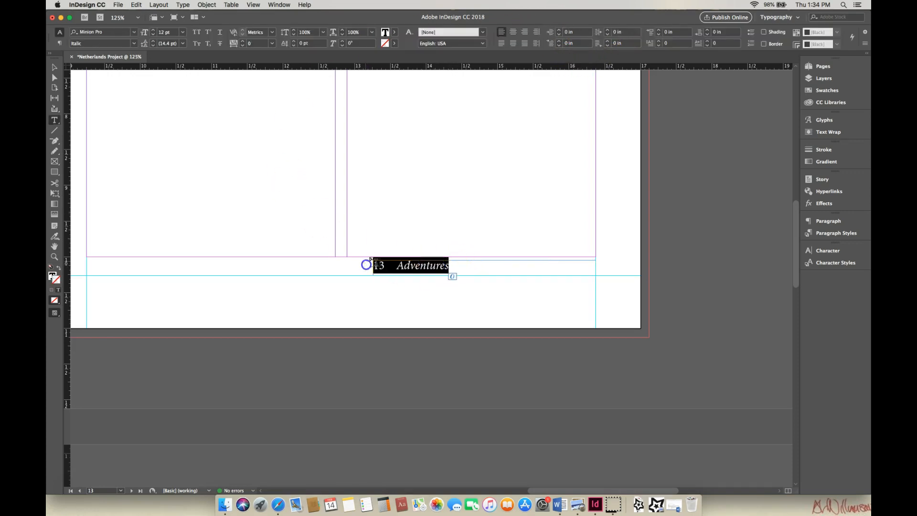
pyautogui.click(524, 33)
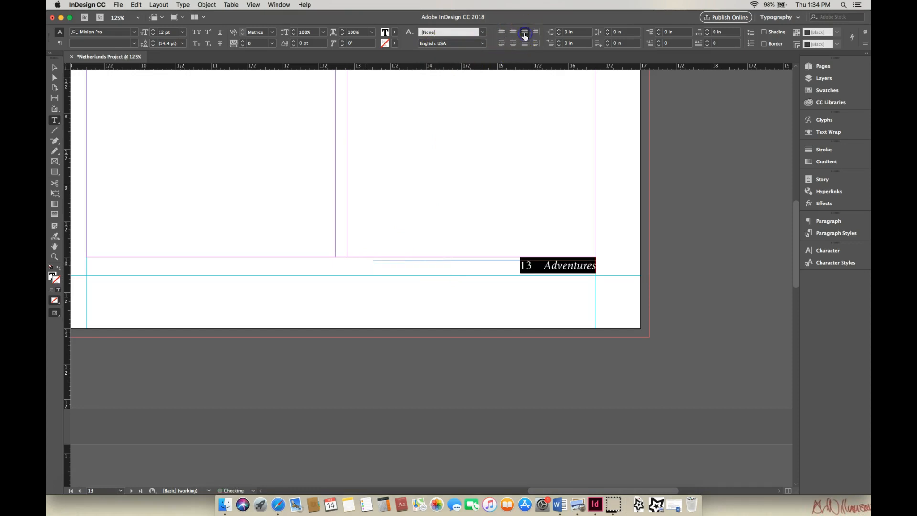
# Reorder page 13's footer by deleting Adventures after the page number and entering Adventures with an em space before the number
pyautogui.click(546, 265)
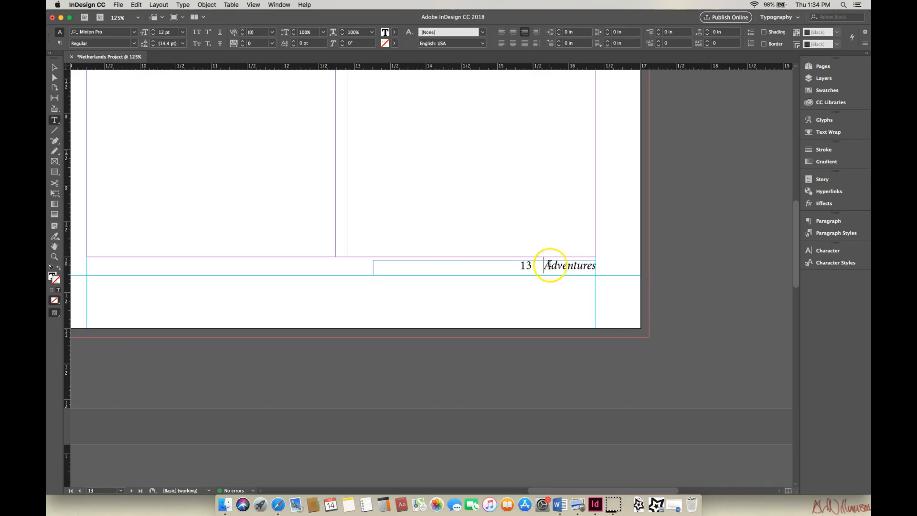
pyautogui.moveTo(546, 265); pyautogui.dragTo(591, 265)
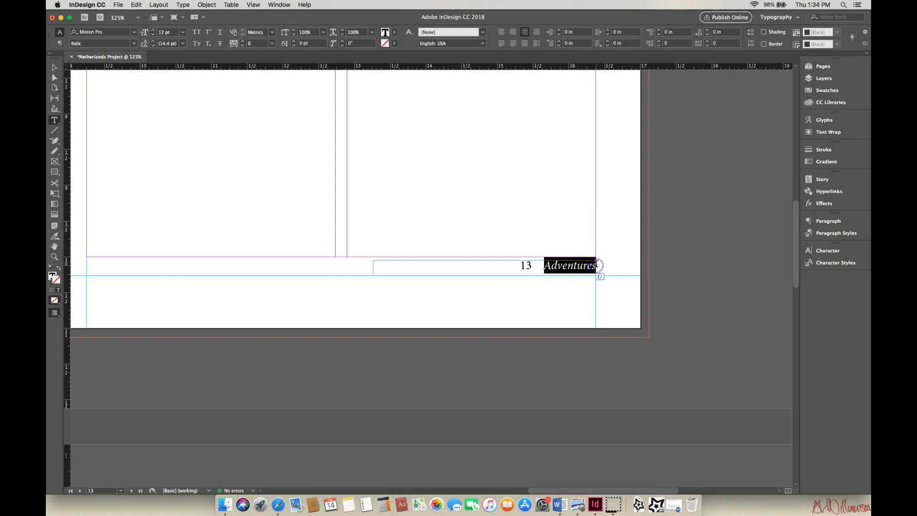
pyautogui.press('BackSpace')
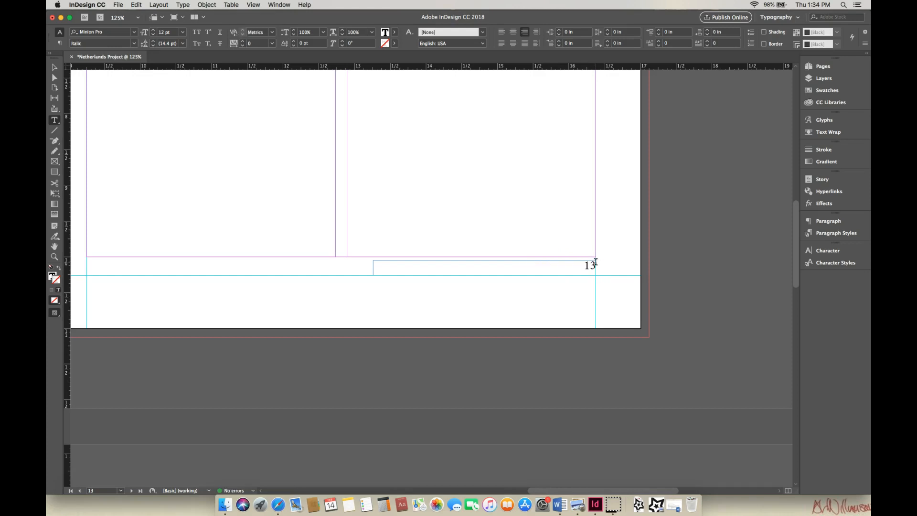
pyautogui.click(586, 265)
pyautogui.click(181, 6)
pyautogui.moveTo(229, 249)
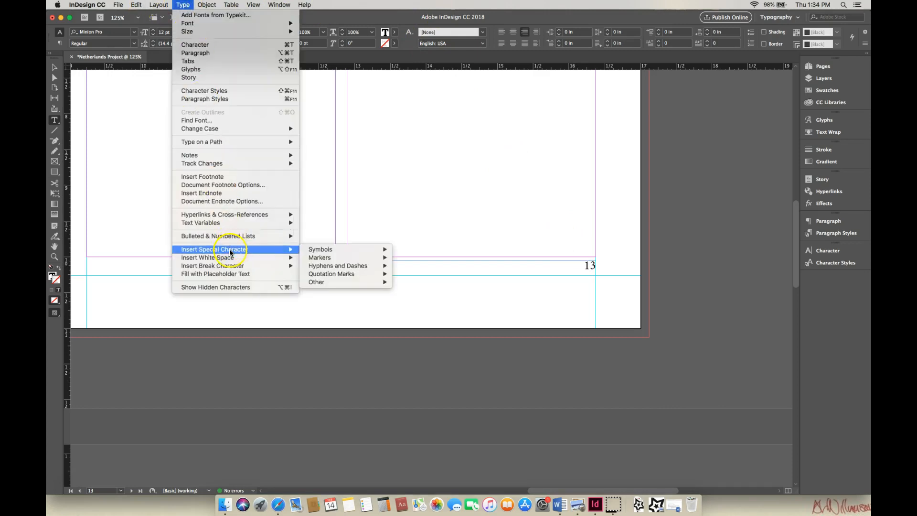
pyautogui.click(322, 258)
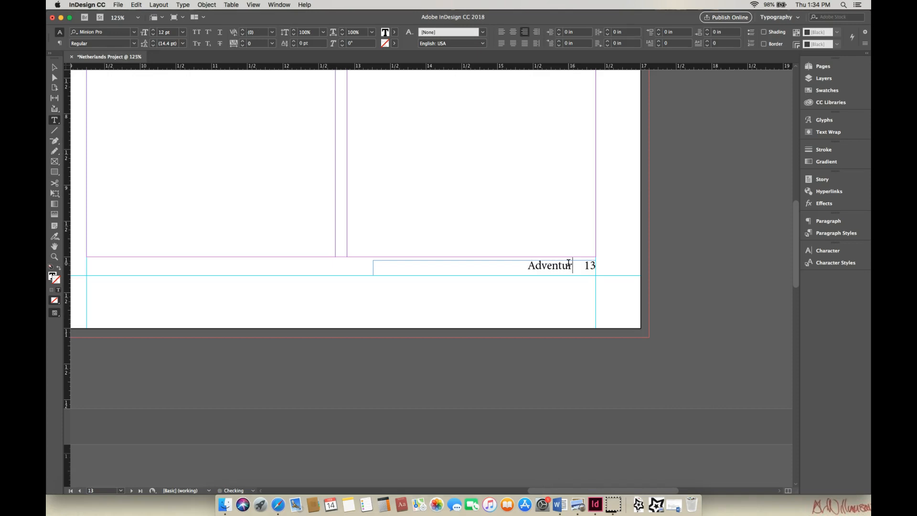
# Set the word Adventures in page 13's footer to the Italic font style
pyautogui.moveTo(519, 266); pyautogui.dragTo(572, 266)
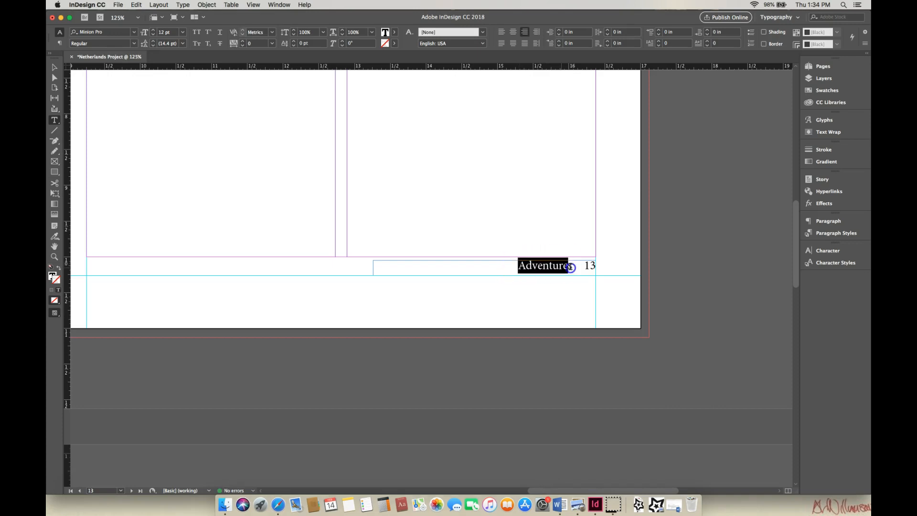
pyautogui.click(135, 44)
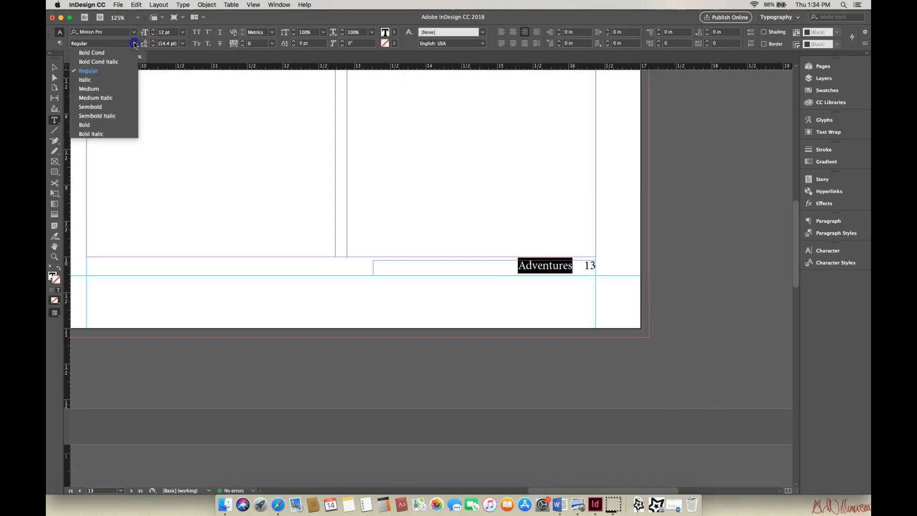
pyautogui.click(106, 79)
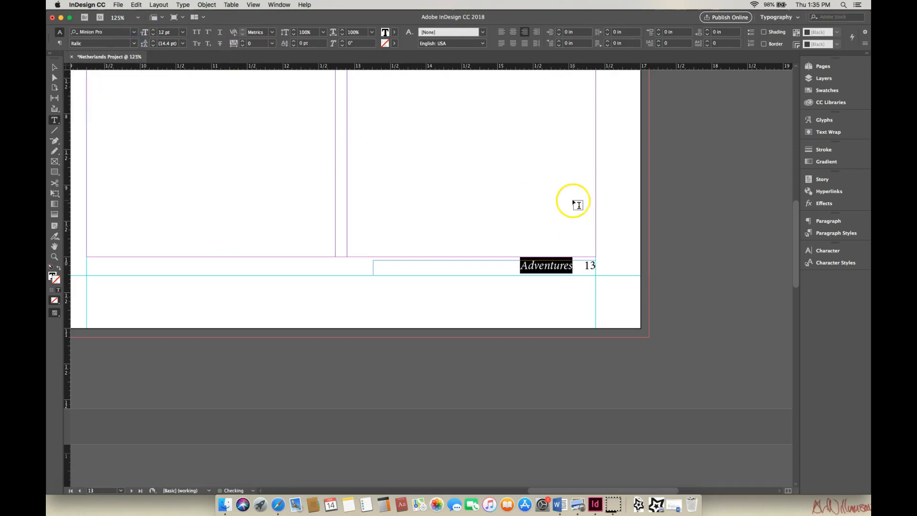
pyautogui.click(55, 67)
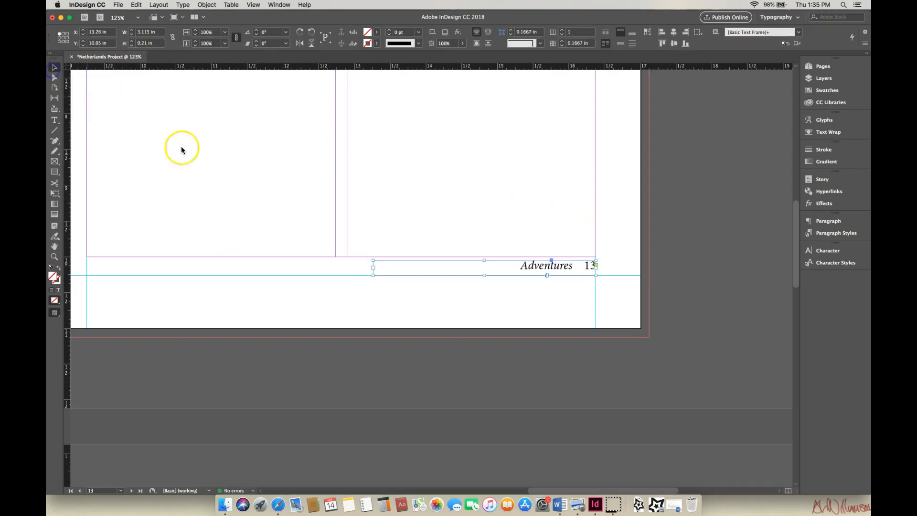
# Try to add a horizontal footer guide just below page 15's bottom margin
pyautogui.moveTo(616, 490); pyautogui.dragTo(616, 510)
pyautogui.moveTo(796, 273); pyautogui.dragTo(813, 450)
pyautogui.moveTo(211, 68); pyautogui.dragTo(163, 429)
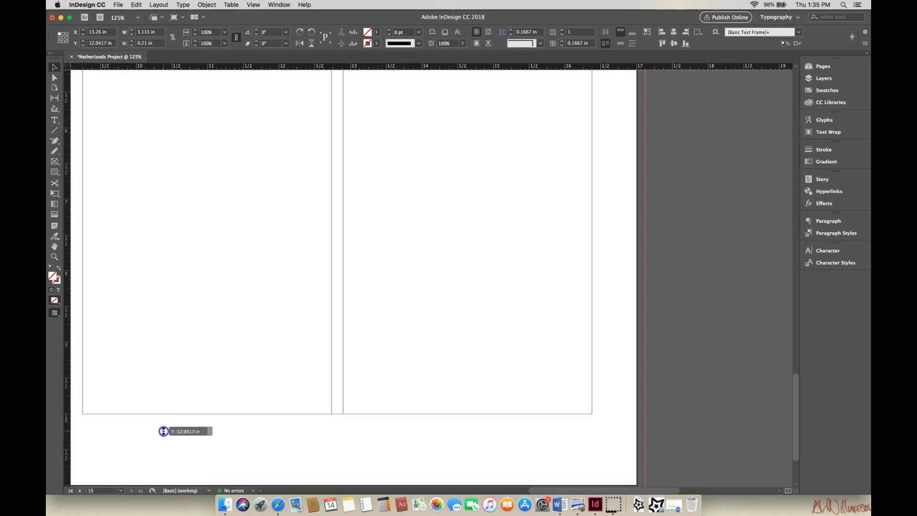
pyautogui.moveTo(163, 431); pyautogui.dragTo(164, 431)
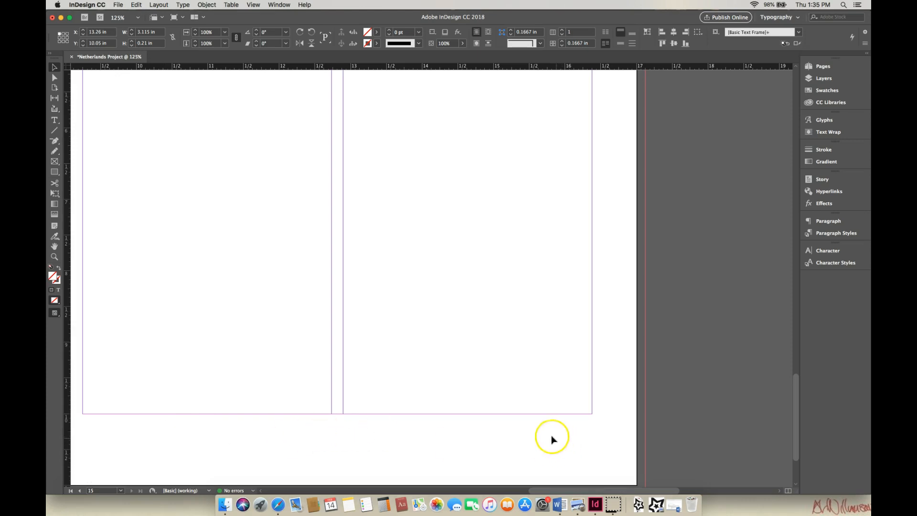
pyautogui.moveTo(345, 69); pyautogui.dragTo(292, 440)
# Add a horizontal footer guide across pages 14 and 15 just below the bottom margin, and a vertical guide on page 15's outer margin at 16.375 in
pyautogui.moveTo(795, 397); pyautogui.dragTo(798, 381)
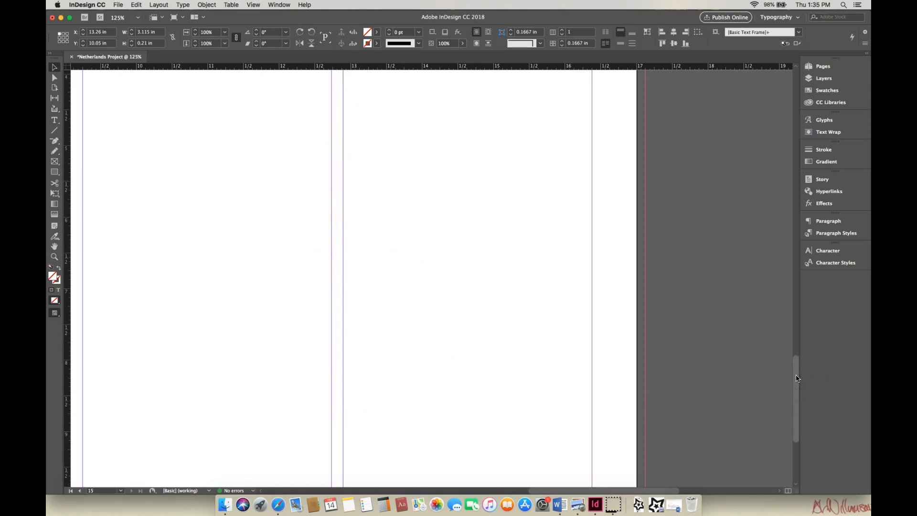
pyautogui.press('super+minus')
pyautogui.press('super+minus')
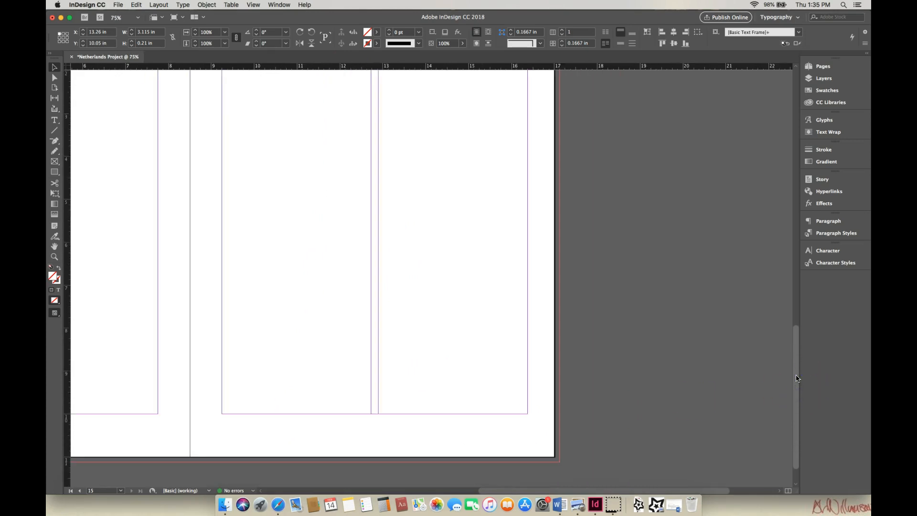
pyautogui.moveTo(797, 349); pyautogui.dragTo(796, 325)
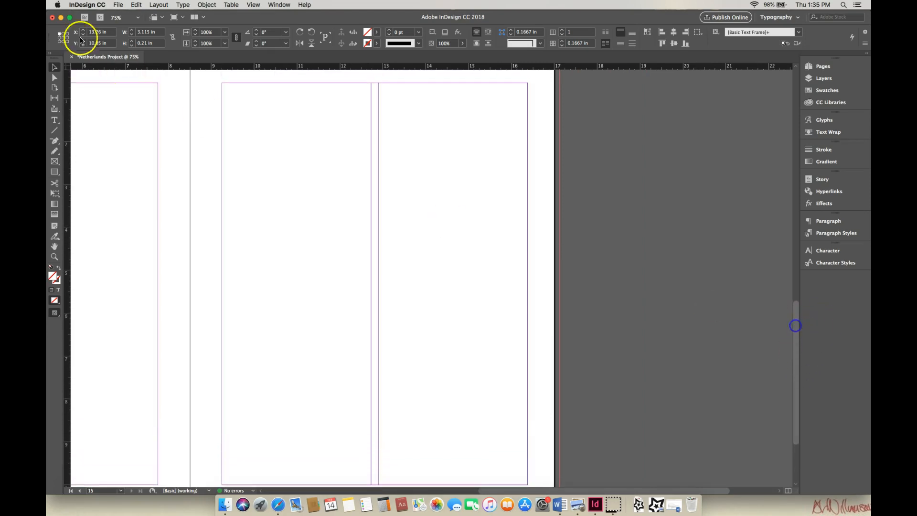
pyautogui.moveTo(238, 71); pyautogui.dragTo(259, 423)
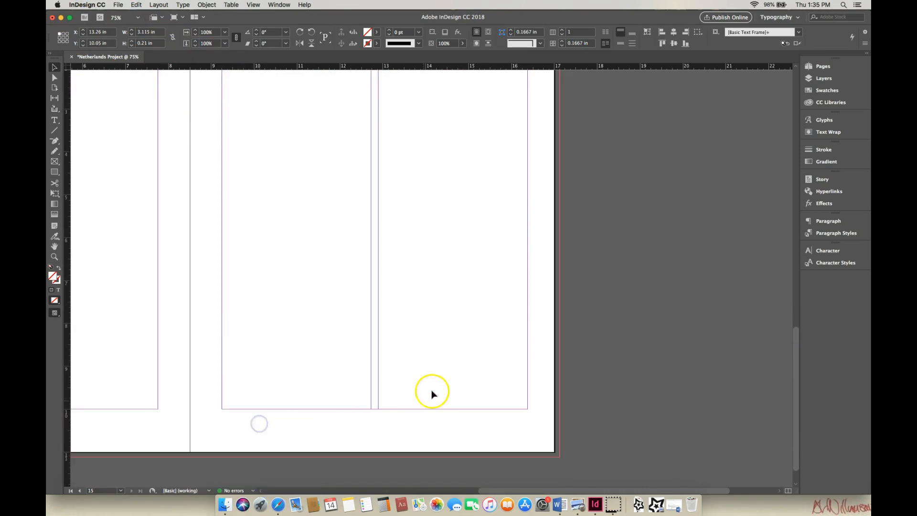
pyautogui.moveTo(557, 492); pyautogui.dragTo(431, 486)
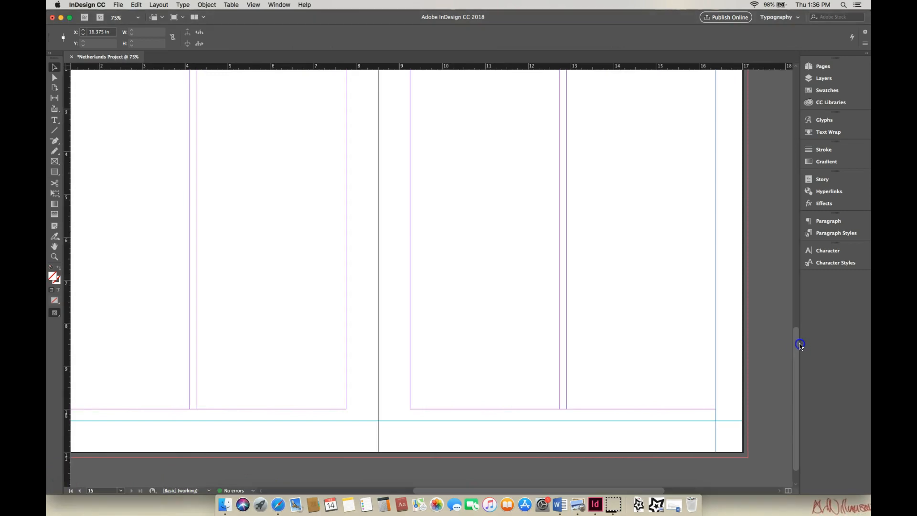
# Copy page 13's footer frame to page 15, with its outer edge on the outer margin and its base on the footer guide
pyautogui.moveTo(800, 345); pyautogui.dragTo(801, 242)
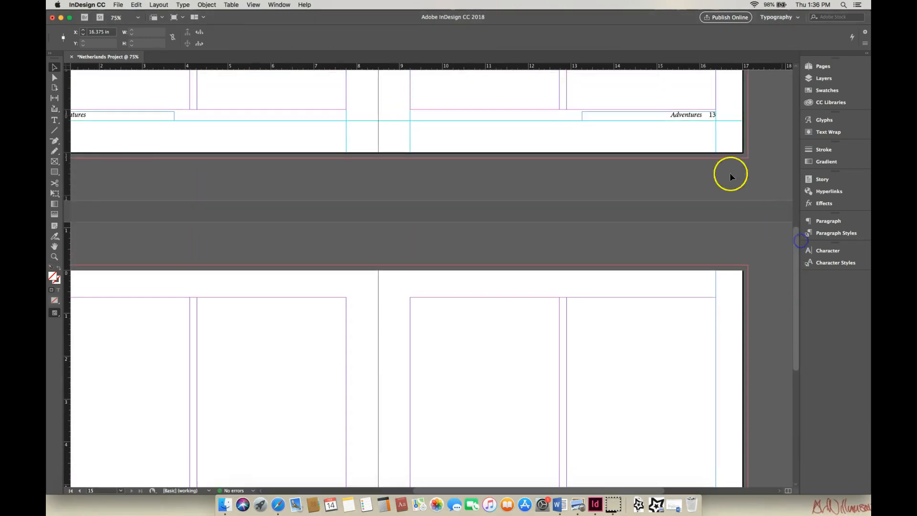
pyautogui.click(659, 117)
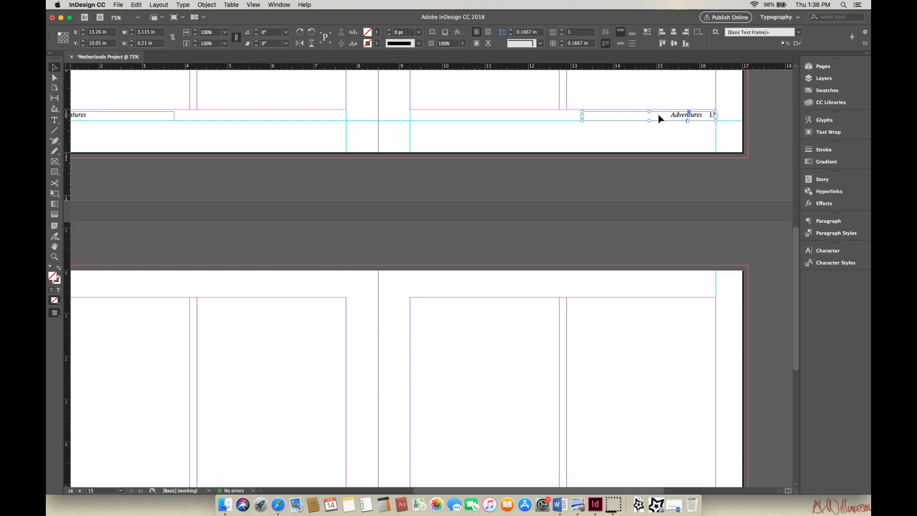
pyautogui.moveTo(659, 118); pyautogui.dragTo(643, 385)
pyautogui.moveTo(796, 362); pyautogui.dragTo(796, 416)
pyautogui.scroll(-3, 800, 415)
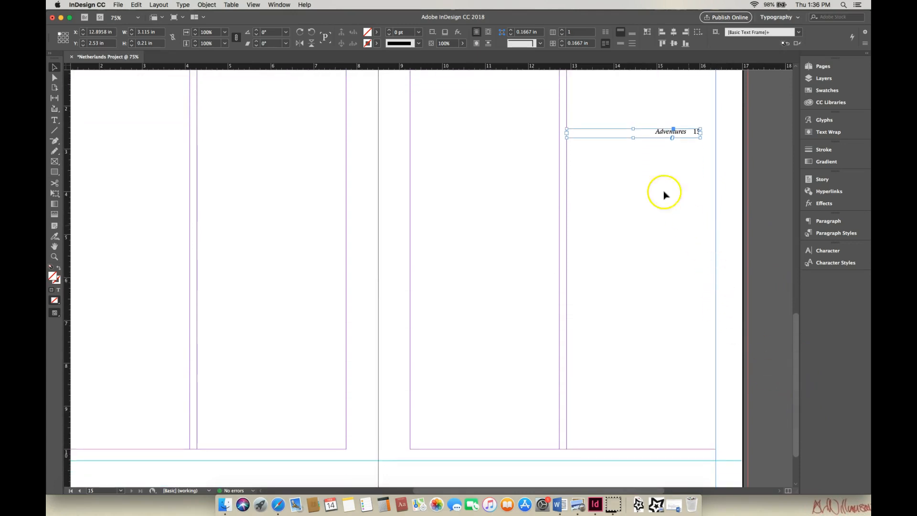
pyautogui.moveTo(641, 137); pyautogui.dragTo(657, 460)
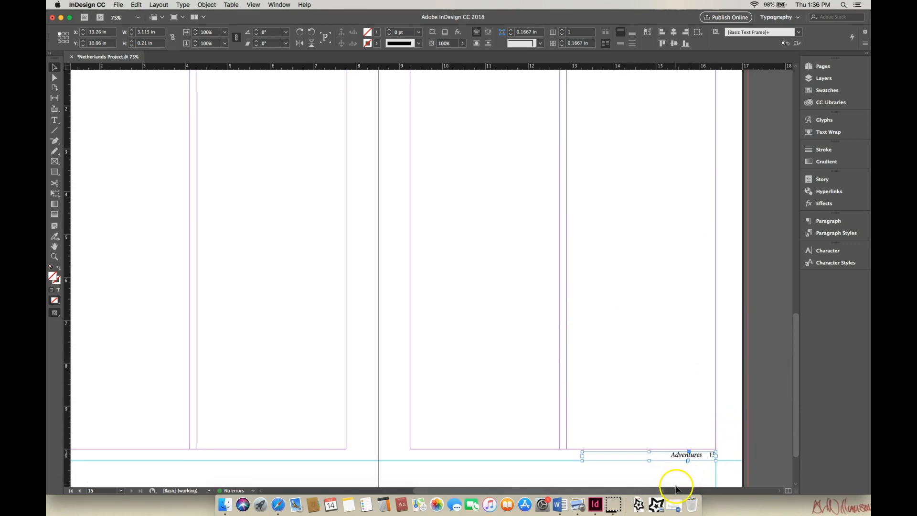
# Copy page 12's footer frame to page 14, aligned with the outer margin and with its base on the footer guide
pyautogui.moveTo(581, 491); pyautogui.dragTo(492, 490)
pyautogui.moveTo(797, 326); pyautogui.dragTo(798, 227)
pyautogui.click(400, 150)
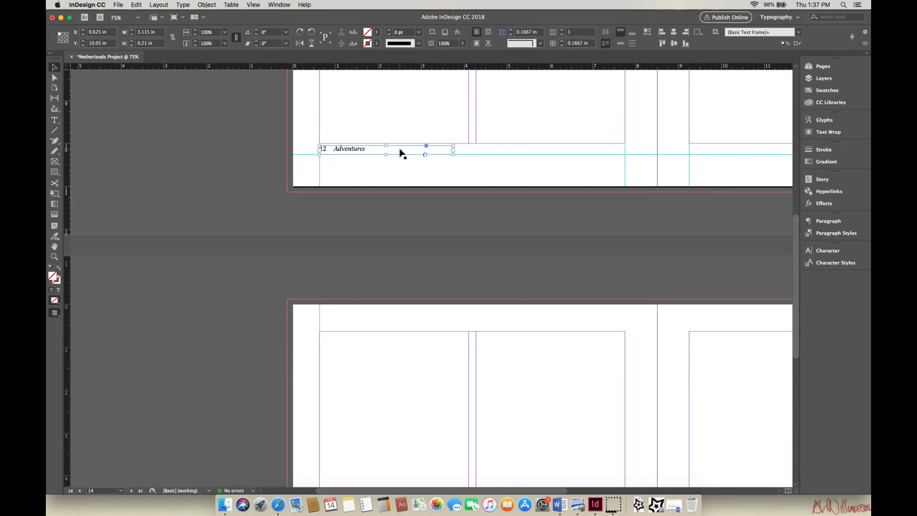
pyautogui.moveTo(401, 161); pyautogui.dragTo(401, 436)
pyautogui.moveTo(796, 313); pyautogui.dragTo(791, 420)
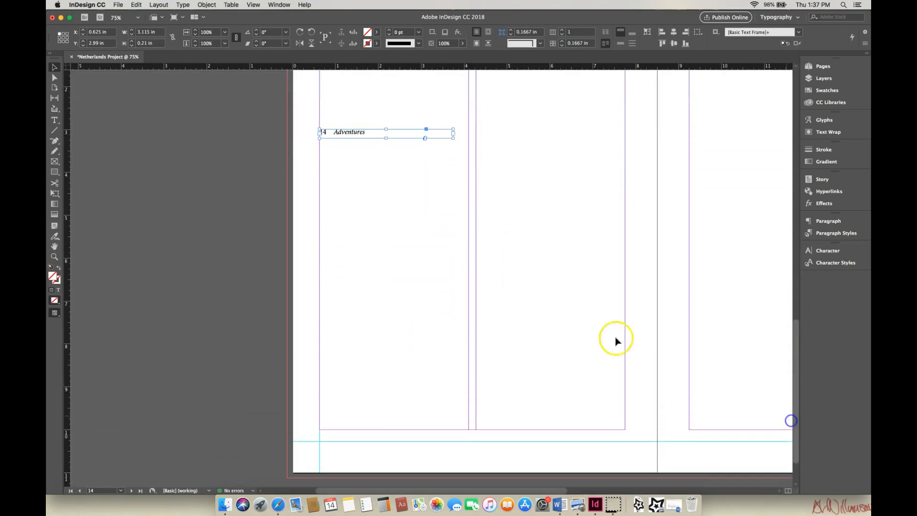
pyautogui.moveTo(368, 137); pyautogui.dragTo(371, 439)
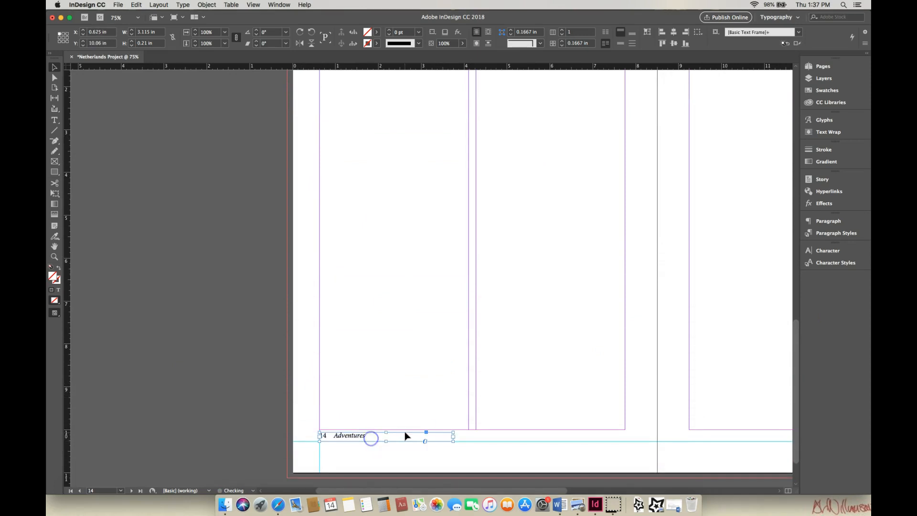
# Save the document as Netherlands Project in the Netherlands folder, in InDesign CC 2018 document format
pyautogui.moveTo(796, 404); pyautogui.dragTo(777, 180)
pyautogui.hscroll(5, 550, 491)
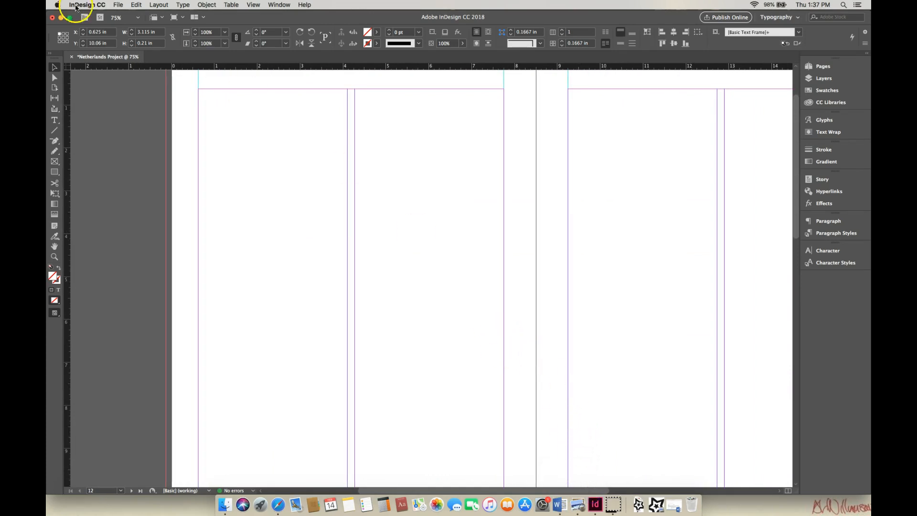
pyautogui.click(119, 6)
pyautogui.click(129, 69)
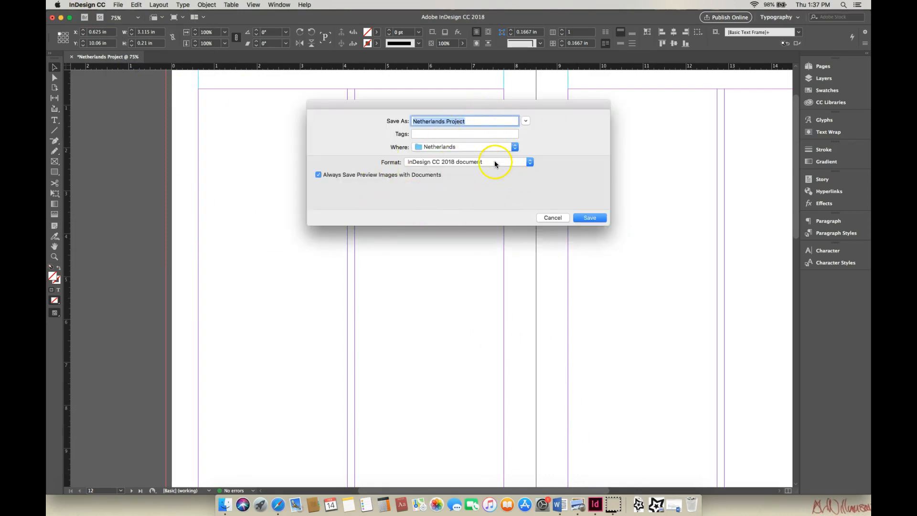
pyautogui.click(585, 218)
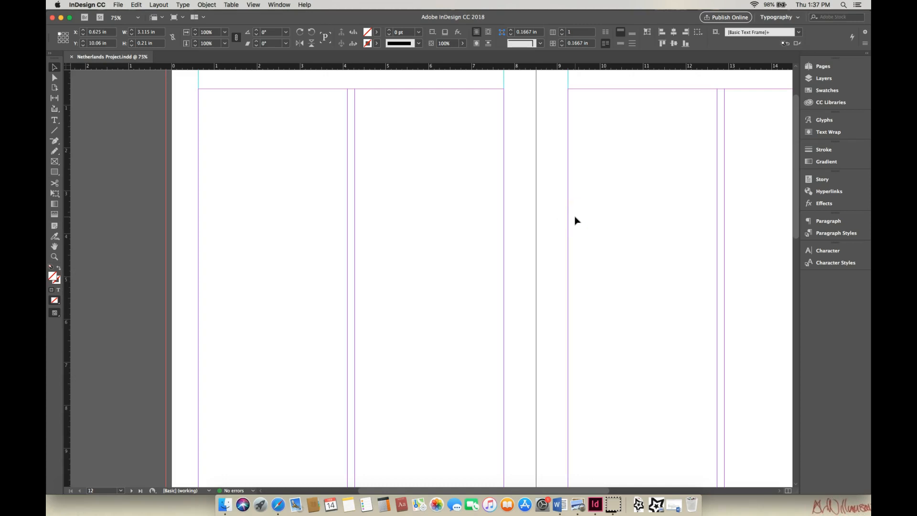
# Draw a rectangle frame of 8.625 by 11.25 in over page 12, from the bleed to the spine, and place Kinderdijk Windmills 8.JPG in it
pyautogui.moveTo(797, 228)
pyautogui.mouseDown()
pyautogui.moveTo(801, 249)
pyautogui.moveTo(807, 221)
pyautogui.mouseUp()
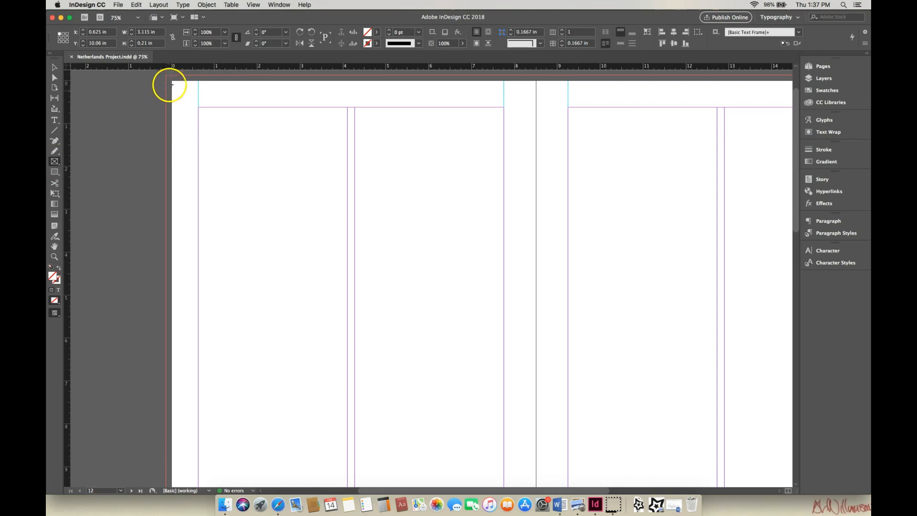
pyautogui.moveTo(166, 75); pyautogui.dragTo(536, 471)
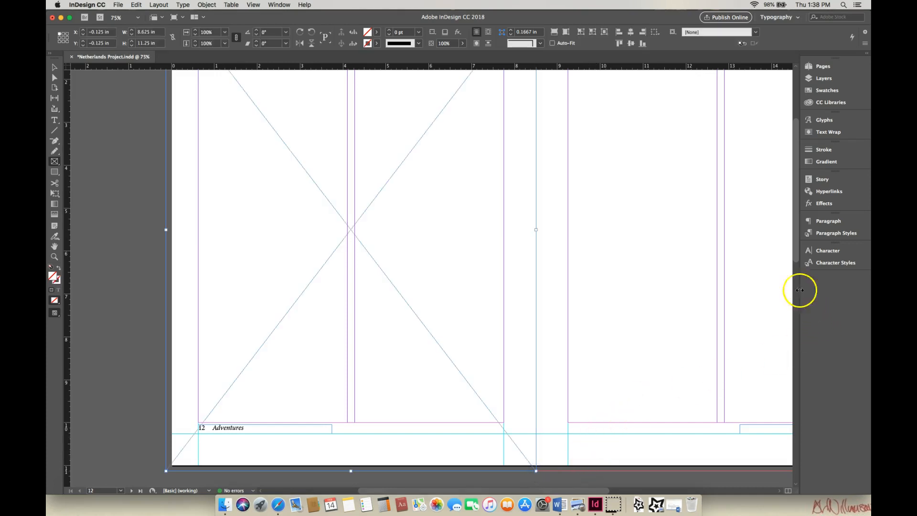
pyautogui.moveTo(795, 242); pyautogui.dragTo(794, 215)
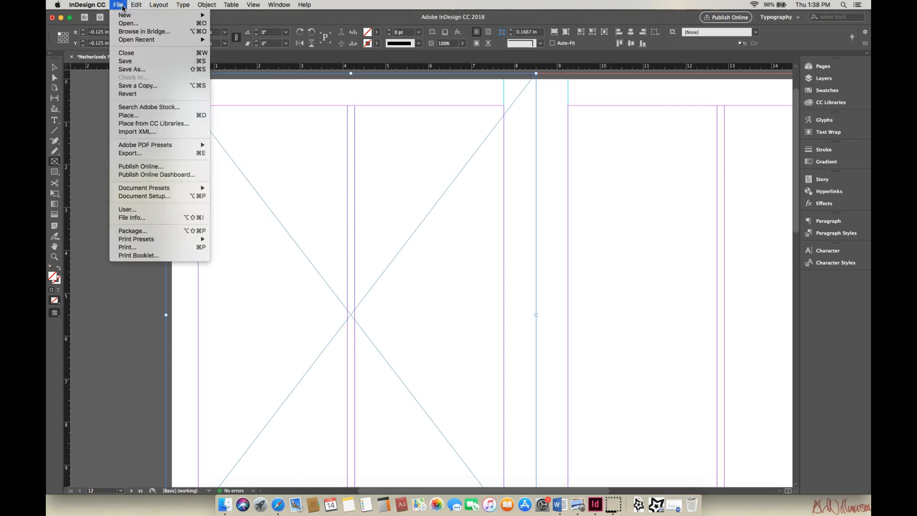
pyautogui.click(141, 116)
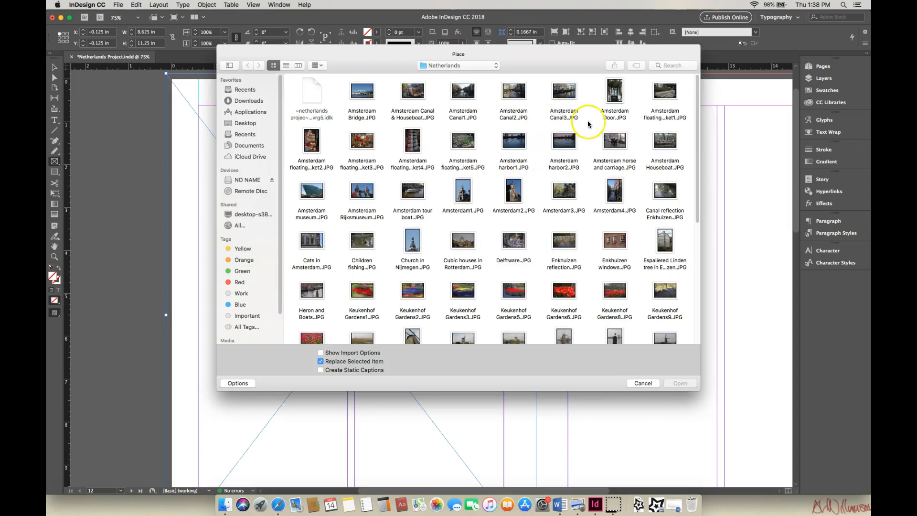
pyautogui.moveTo(698, 218); pyautogui.dragTo(712, 299)
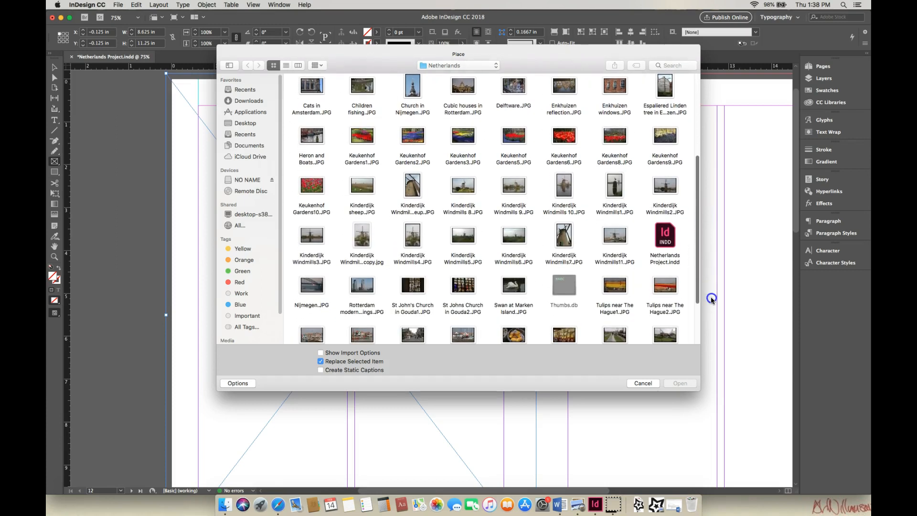
pyautogui.moveTo(712, 298); pyautogui.dragTo(713, 316)
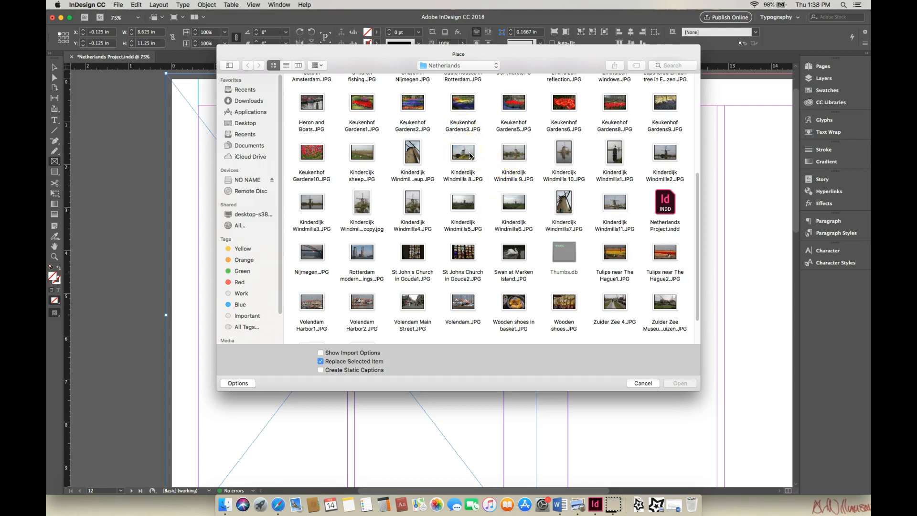
pyautogui.click(469, 154)
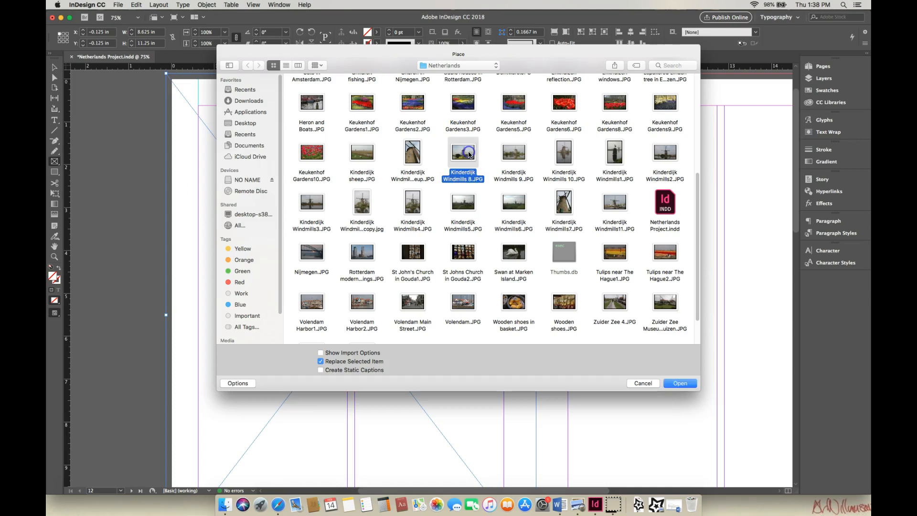
pyautogui.click(680, 384)
pyautogui.click(526, 265)
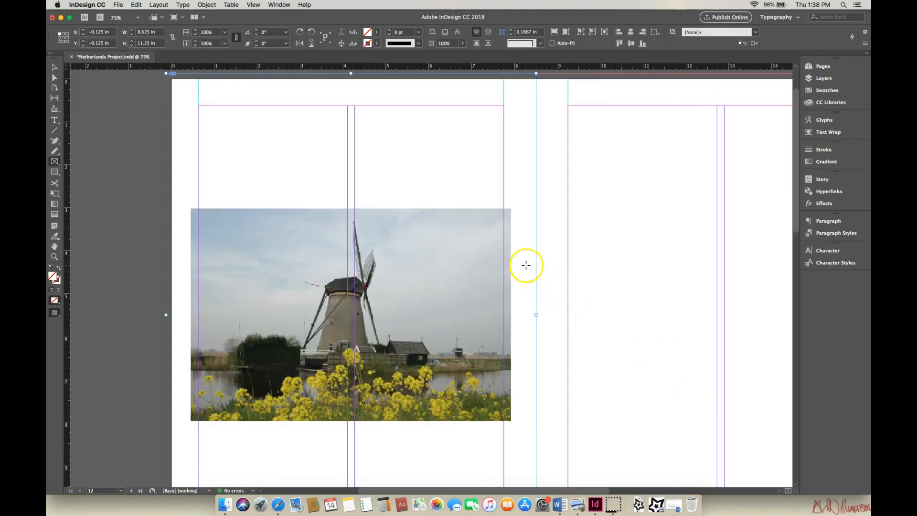
# Enlarge the windmill image proportionally inside its frame to 225%, so it spans page 12 from top to bottom bleed
pyautogui.click(61, 72)
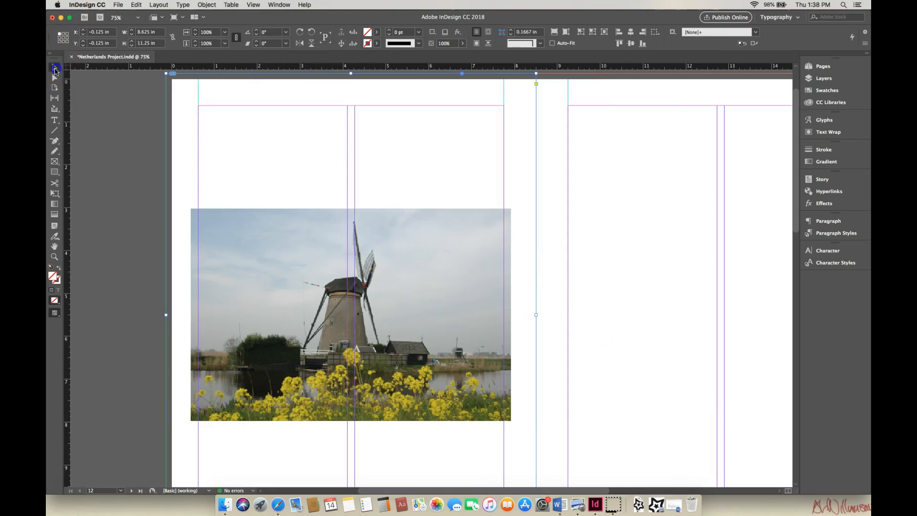
pyautogui.moveTo(381, 296); pyautogui.dragTo(409, 308)
pyautogui.scroll(3, 795, 228)
pyautogui.click(362, 353)
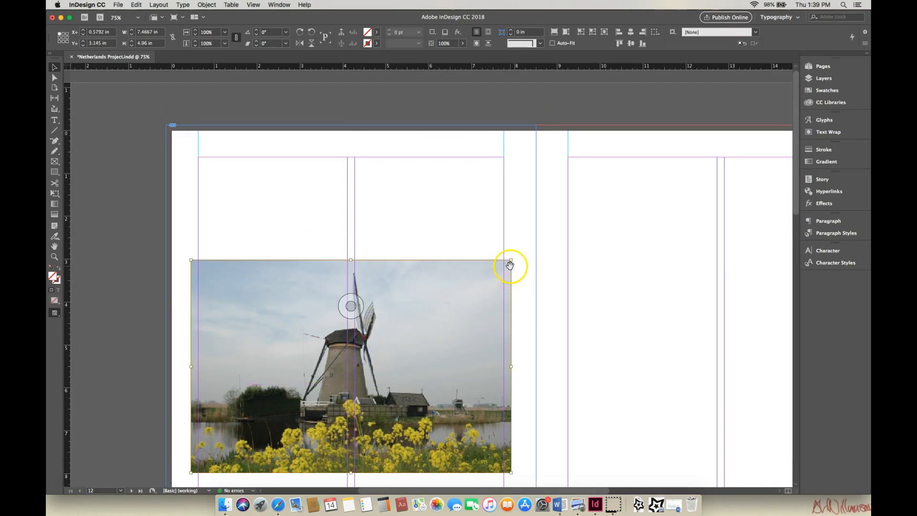
pyautogui.moveTo(512, 261); pyautogui.dragTo(659, 128)
pyautogui.scroll(-3, 790, 205)
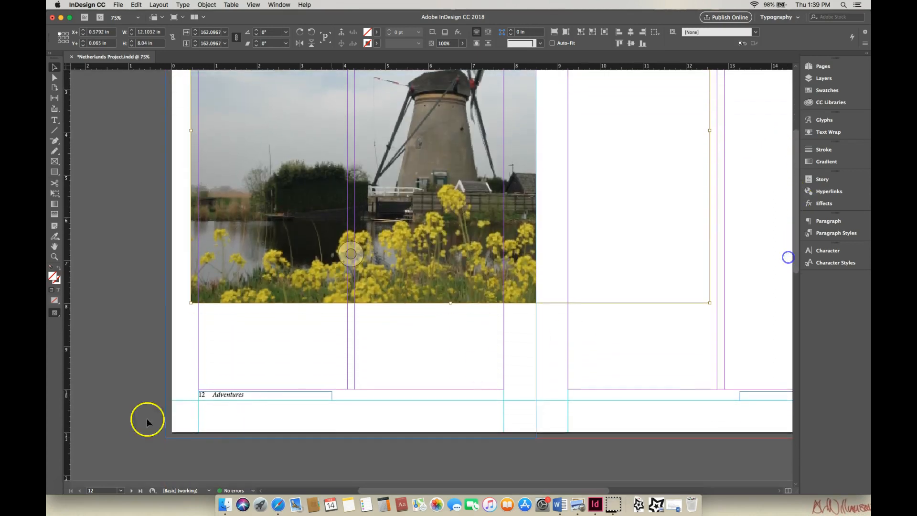
pyautogui.moveTo(193, 304); pyautogui.dragTo(94, 438)
pyautogui.press('super+alt+shift+c')
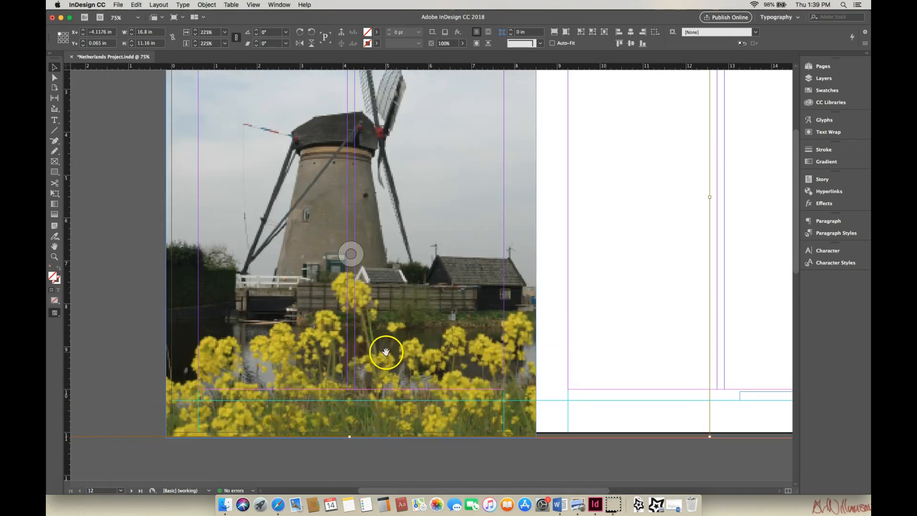
# Lower the image's top edge to the top of page 12 and shift the image inside its frame to about X -2.515 in, Y 0.15 in
pyautogui.moveTo(797, 262); pyautogui.dragTo(797, 226)
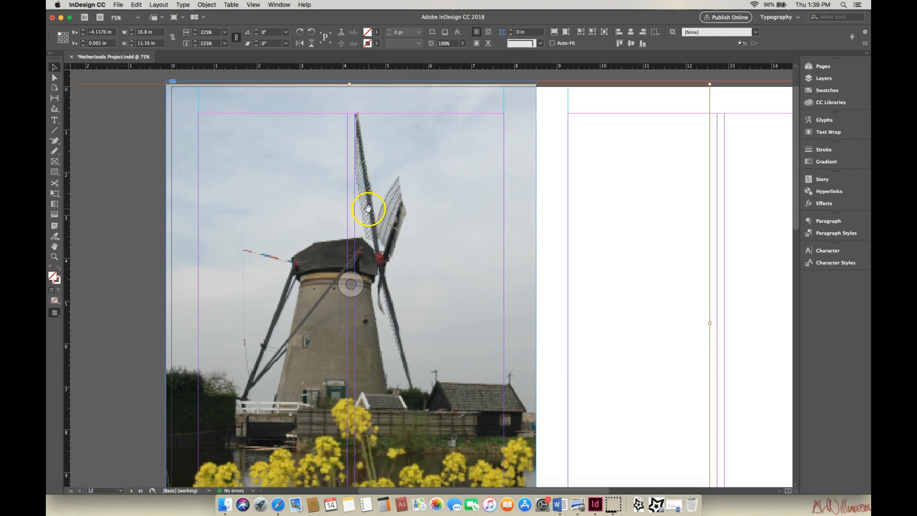
pyautogui.moveTo(350, 84); pyautogui.dragTo(350, 87)
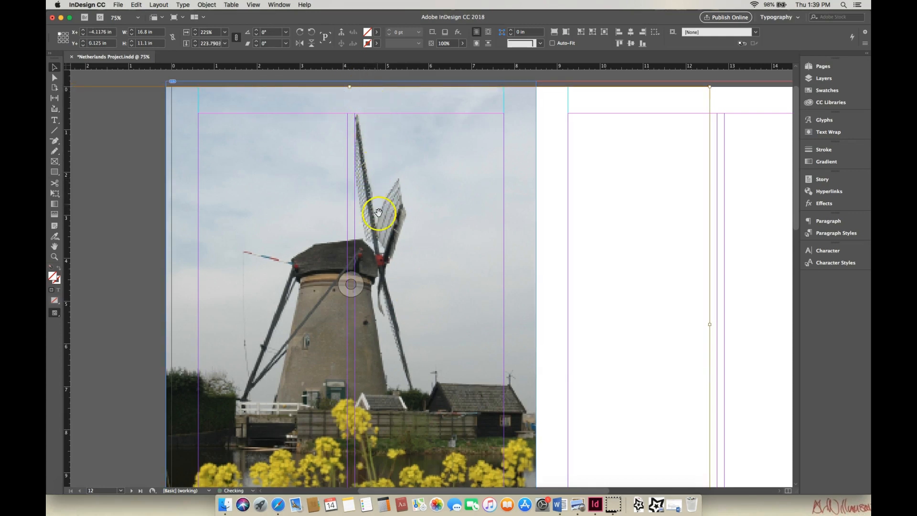
pyautogui.moveTo(397, 249); pyautogui.dragTo(420, 252)
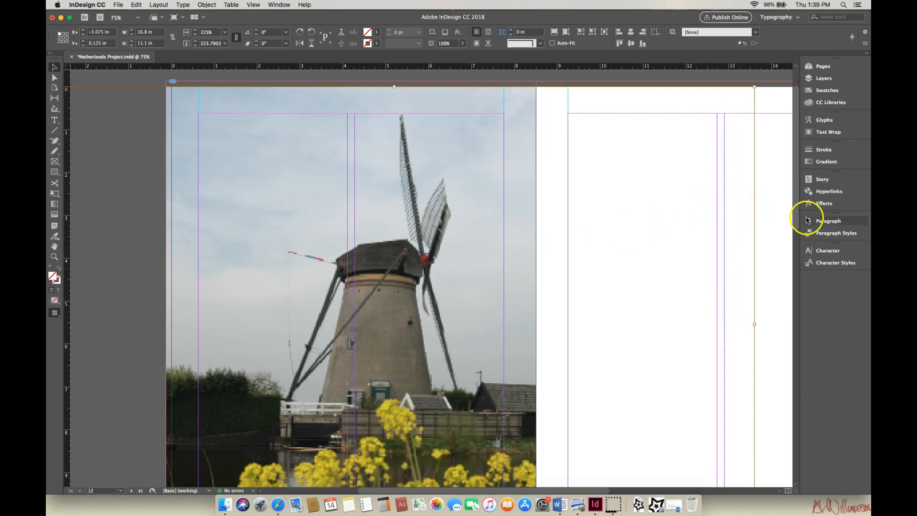
pyautogui.moveTo(794, 221)
pyautogui.mouseDown()
pyautogui.moveTo(799, 260)
pyautogui.moveTo(796, 239)
pyautogui.mouseUp()
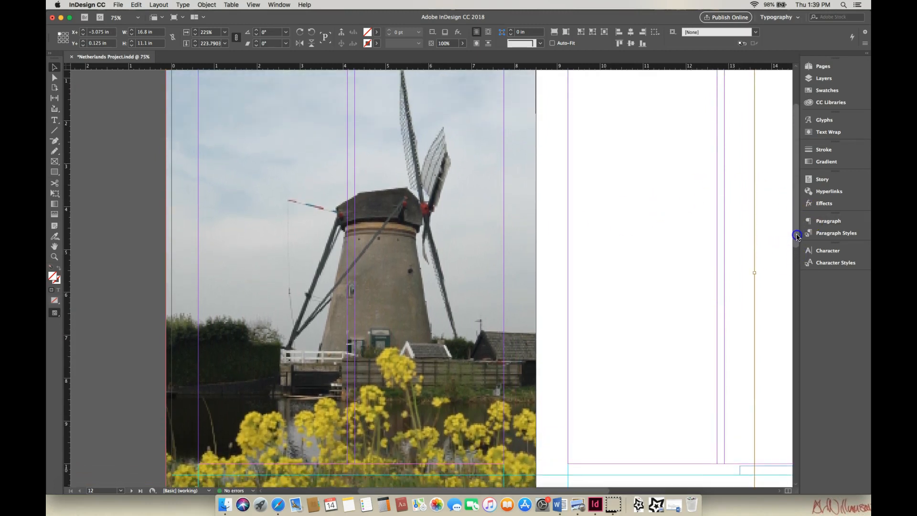
pyautogui.moveTo(382, 250); pyautogui.dragTo(404, 251)
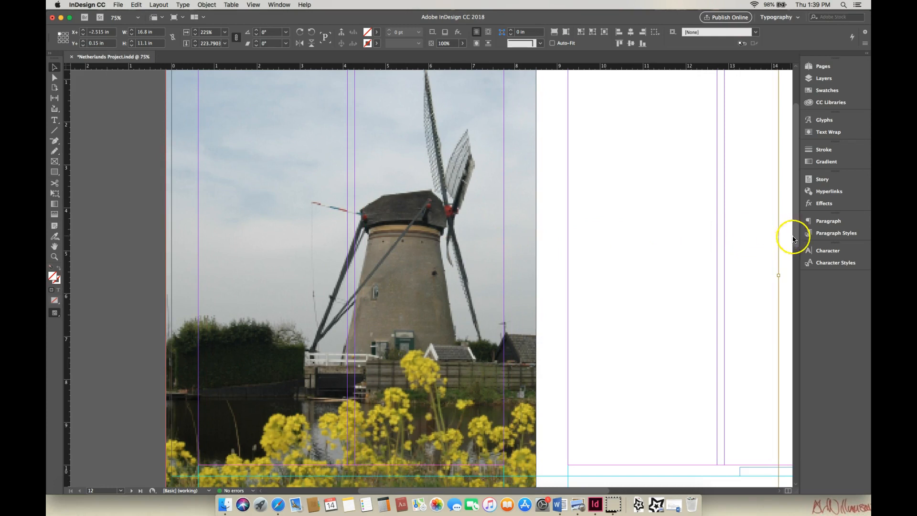
pyautogui.moveTo(796, 237); pyautogui.dragTo(793, 223)
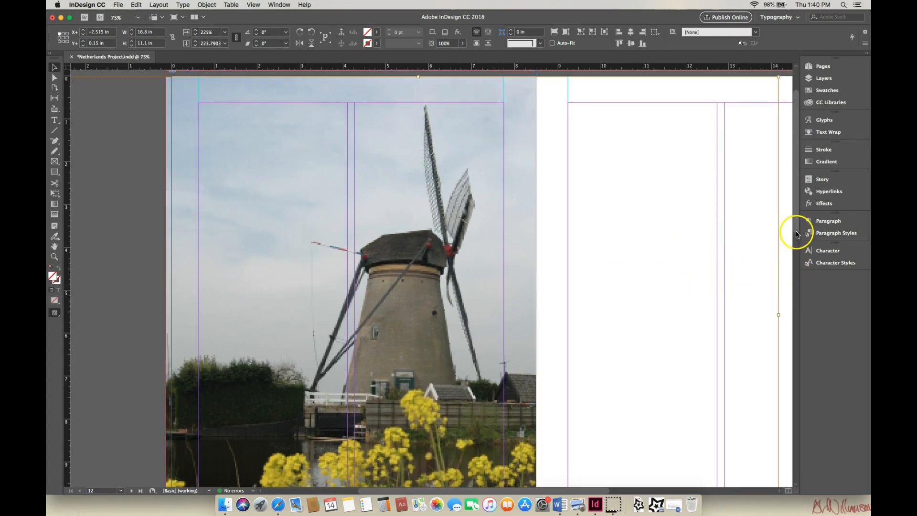
# Move the windmill image up inside its frame to the top bleed of page 12, at about X -2.535 in, Y 0 in
pyautogui.scroll(-2, 796, 234)
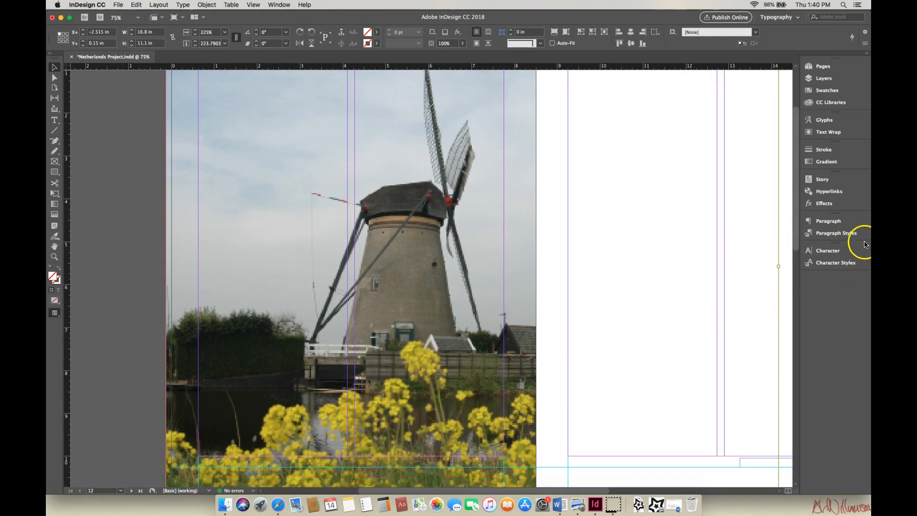
pyautogui.scroll(3, 796, 237)
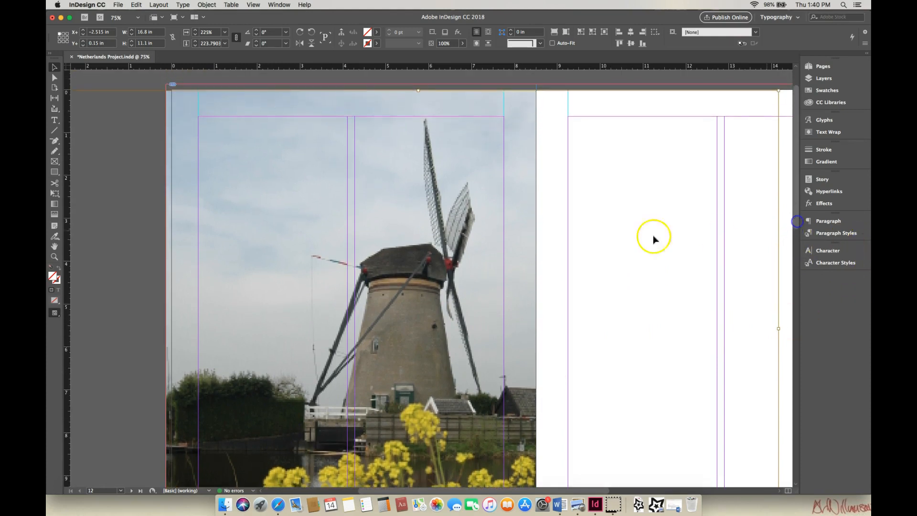
pyautogui.moveTo(279, 212); pyautogui.dragTo(280, 207)
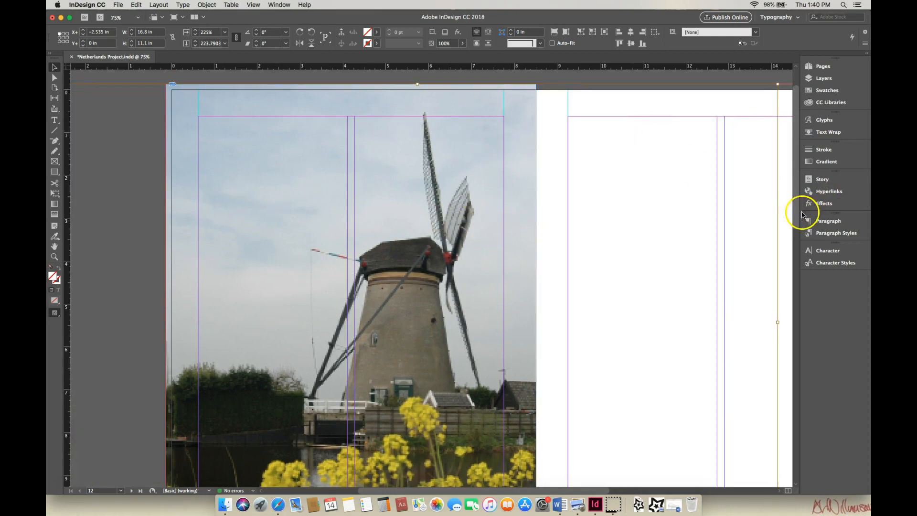
# Extend the photo frame's lower outer corner past the bleed to about 8.68 by 11.325 in, and move the frame down to Y 0 in
pyautogui.moveTo(797, 213); pyautogui.dragTo(797, 254)
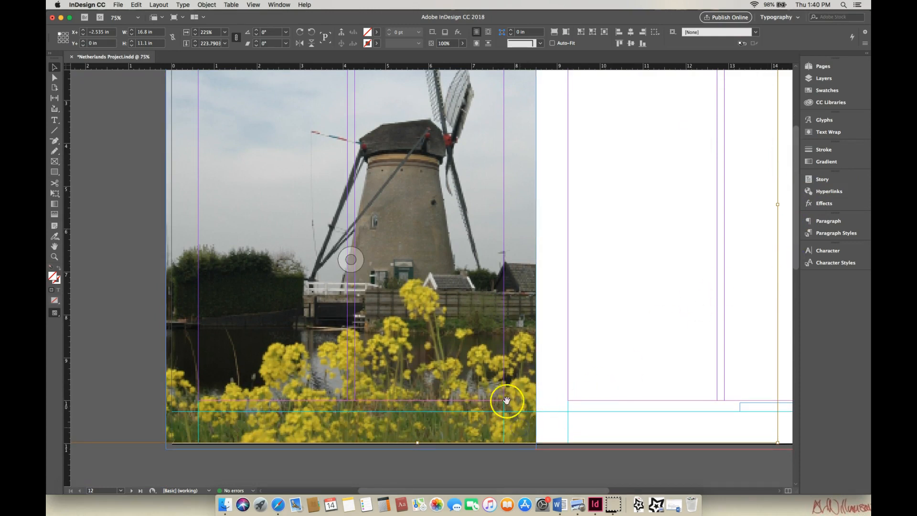
pyautogui.click(419, 296)
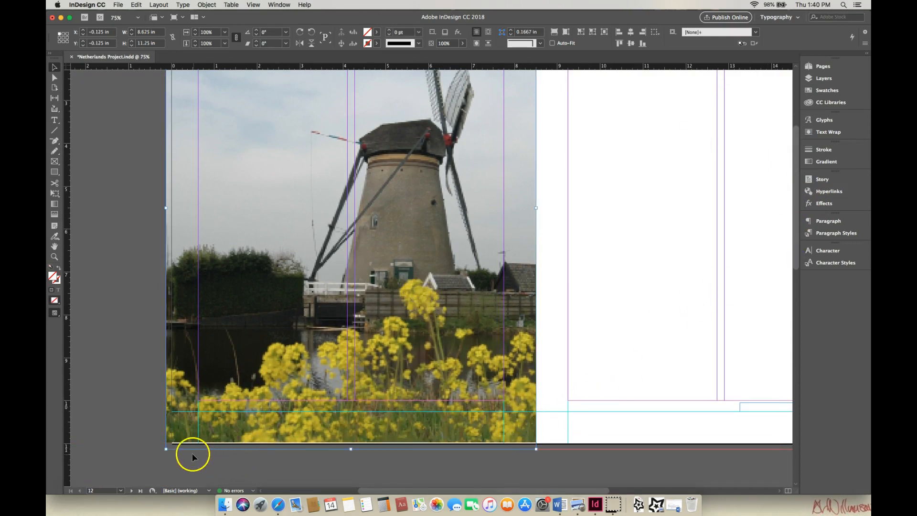
pyautogui.moveTo(166, 449); pyautogui.dragTo(164, 452)
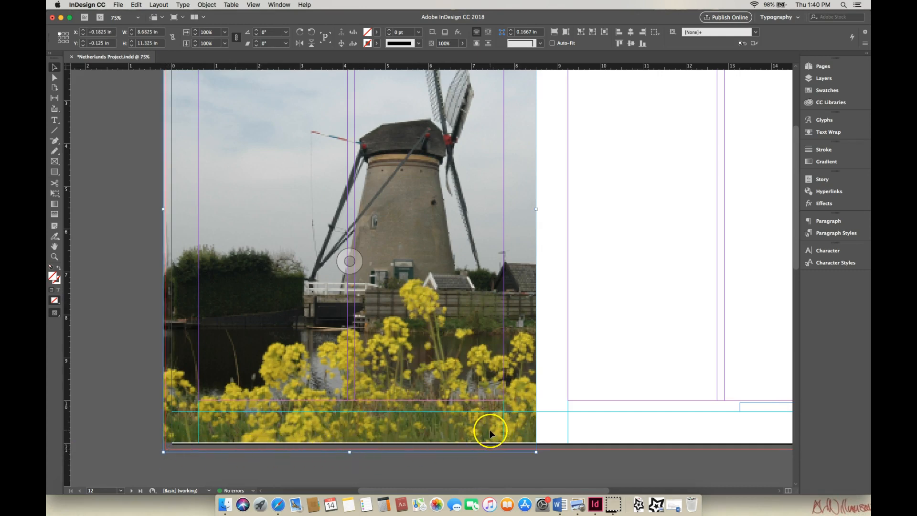
pyautogui.moveTo(492, 433); pyautogui.dragTo(457, 432)
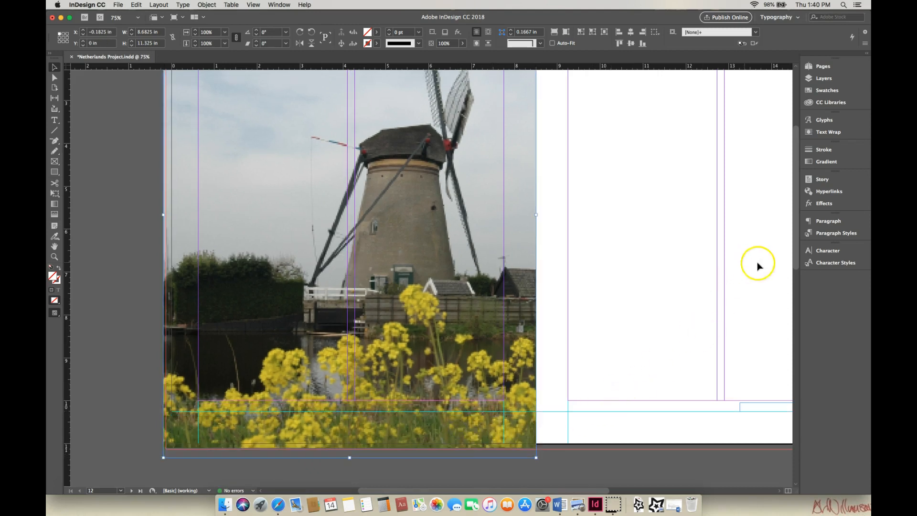
# Raise the photo frame's top edge to Y -0.125 in for a height of 11.45 in, and enlarge the image inside proportionally to about 227.5%
pyautogui.moveTo(794, 260); pyautogui.dragTo(793, 223)
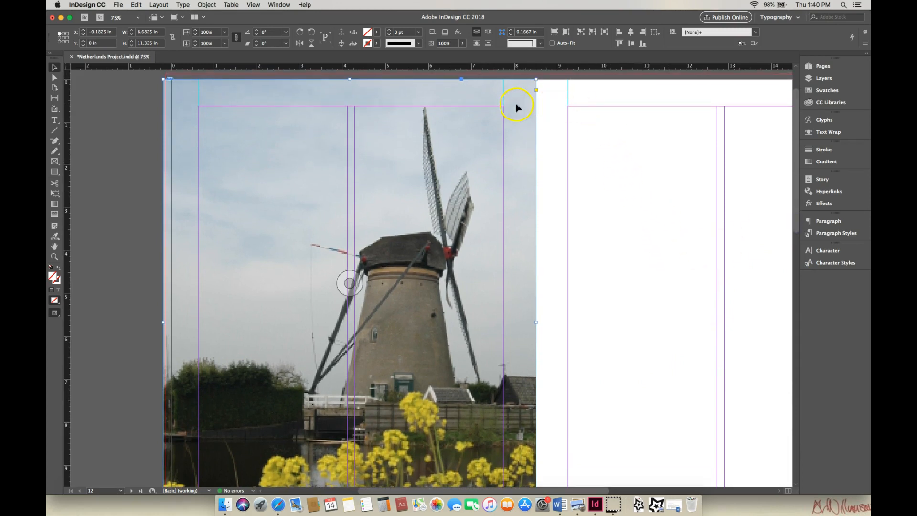
pyautogui.moveTo(534, 81); pyautogui.dragTo(535, 75)
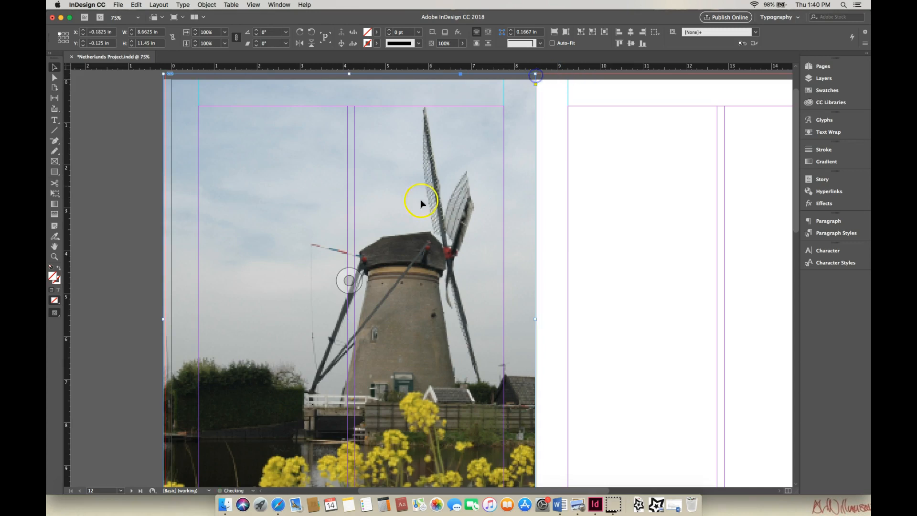
pyautogui.doubleClick(512, 99)
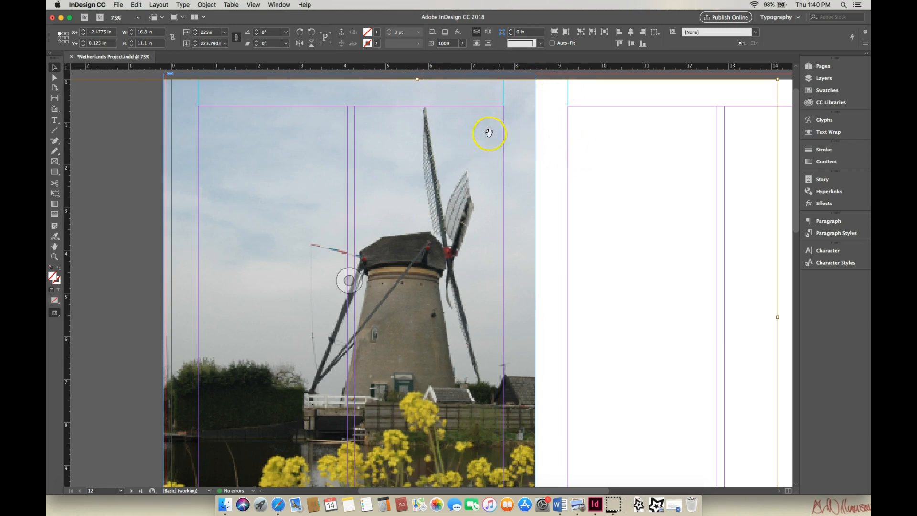
pyautogui.moveTo(798, 179); pyautogui.dragTo(799, 180)
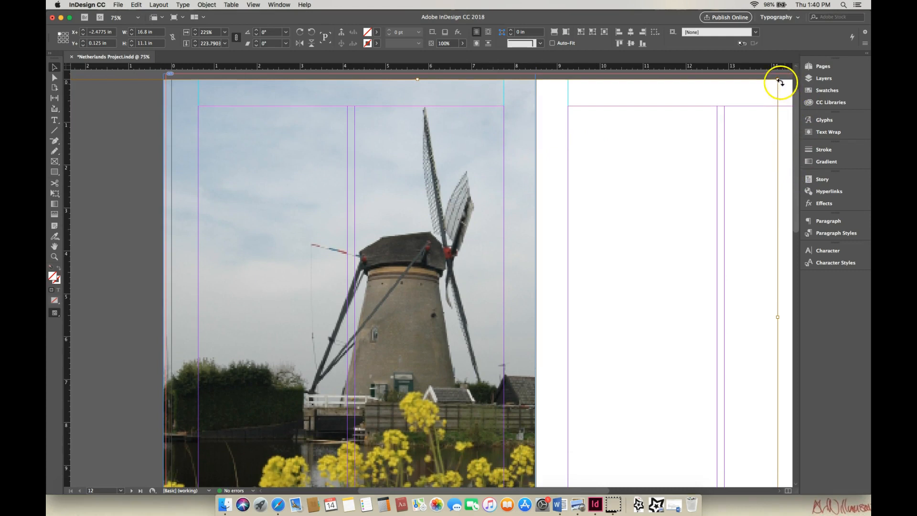
pyautogui.moveTo(778, 81); pyautogui.dragTo(779, 82)
pyautogui.moveTo(794, 165); pyautogui.dragTo(794, 201)
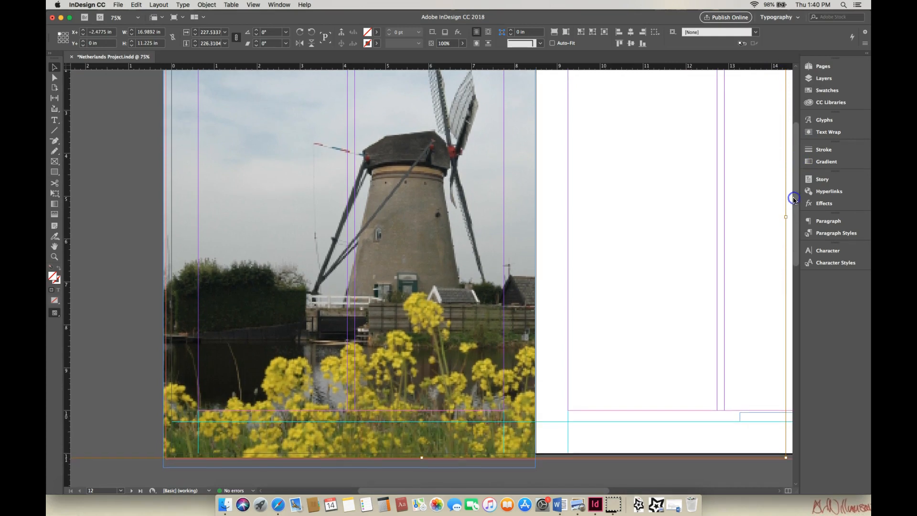
pyautogui.click(131, 391)
# Nudge the windmill photo frame sideways in small increments to X -0.1269 in, so its outer edge meets the bleed
pyautogui.moveTo(795, 245); pyautogui.dragTo(805, 215)
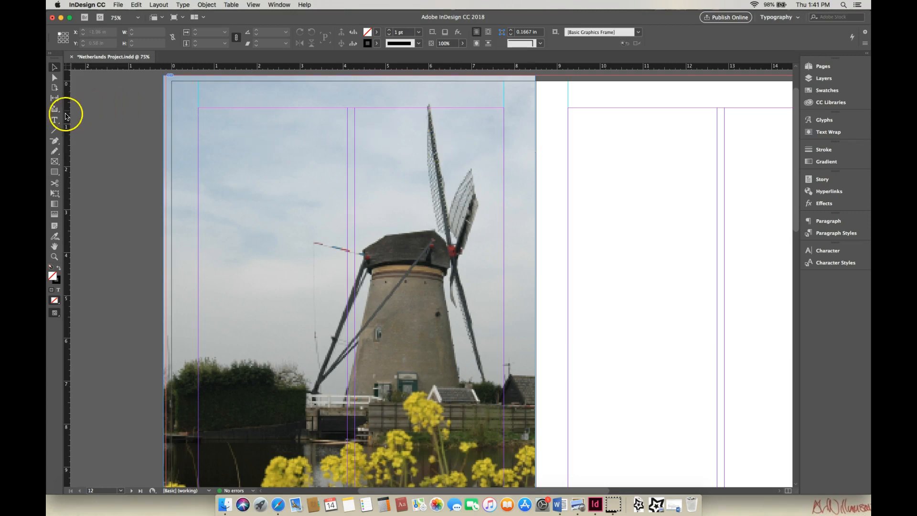
pyautogui.click(181, 120)
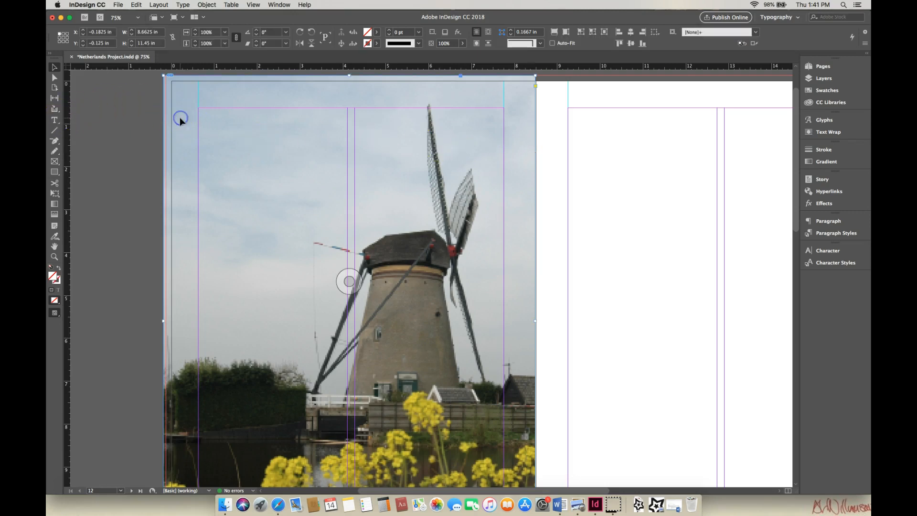
pyautogui.press('Right')
pyautogui.press('Right')
pyautogui.press('Right')
pyautogui.press('Right')
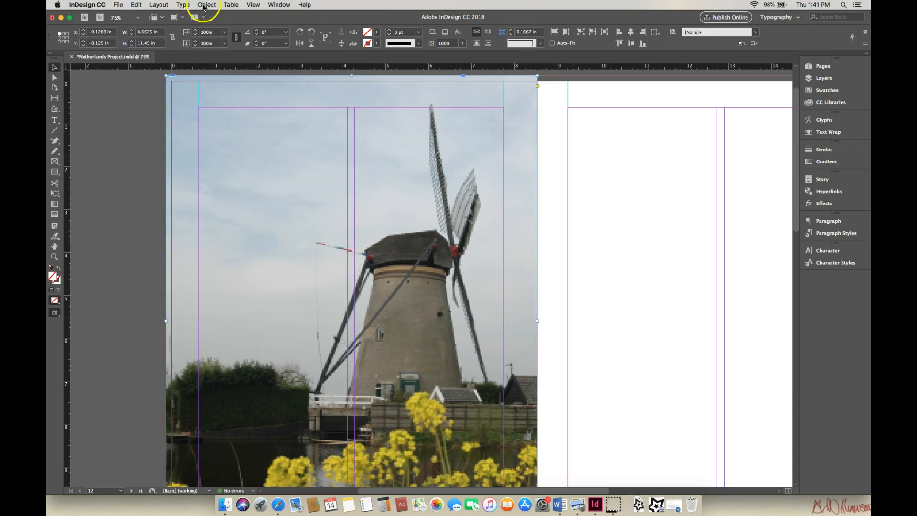
# Lock the windmill photo frame in place on page 12
pyautogui.click(206, 5)
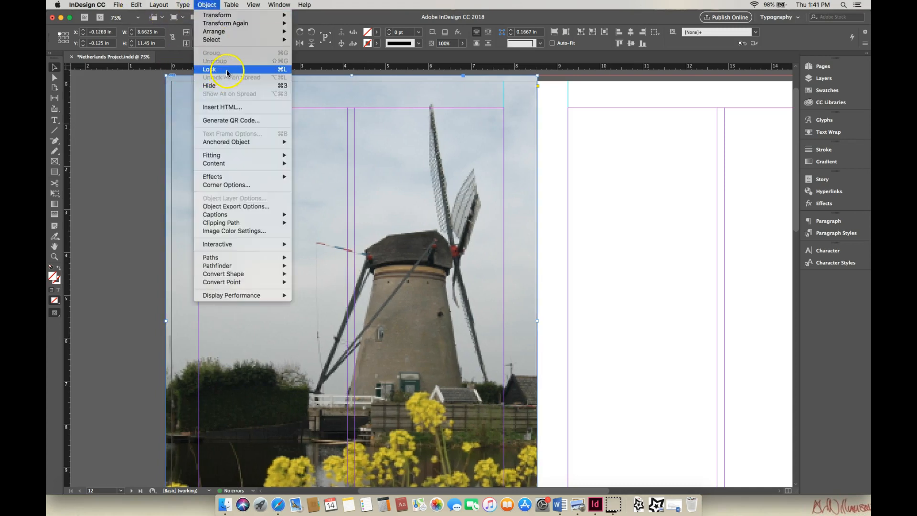
pyautogui.click(248, 73)
pyautogui.click(98, 154)
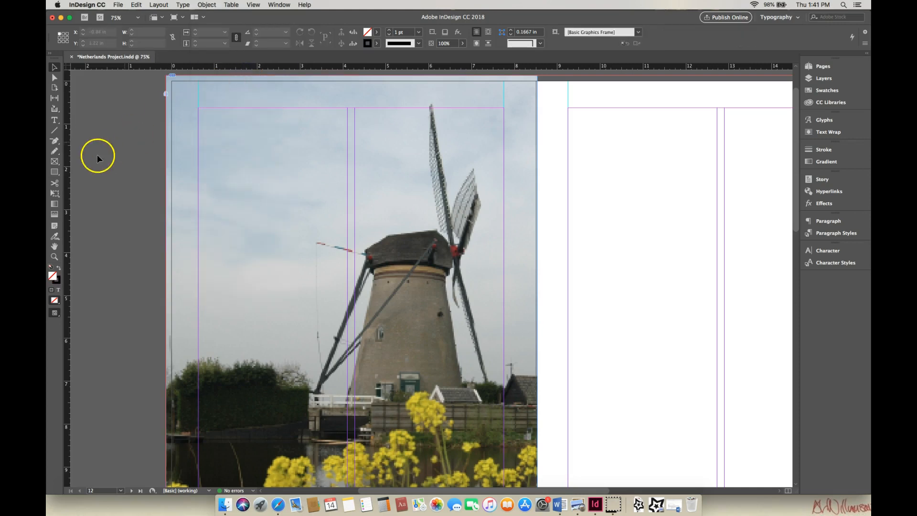
pyautogui.click(379, 165)
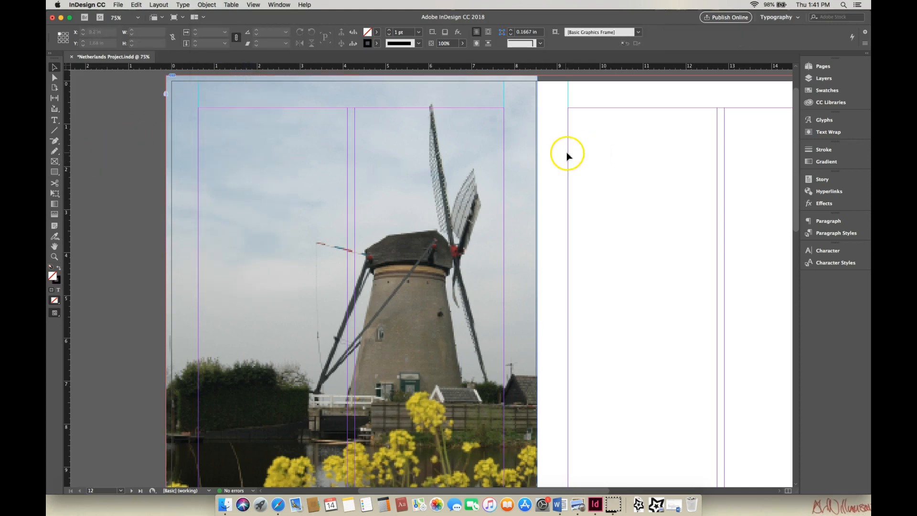
# Create a text frame about 7.125 in wide across page 12's columns at the upper margin, and enter the title The Netherlands
pyautogui.moveTo(795, 222)
pyautogui.mouseDown()
pyautogui.moveTo(801, 254)
pyautogui.moveTo(803, 224)
pyautogui.mouseUp()
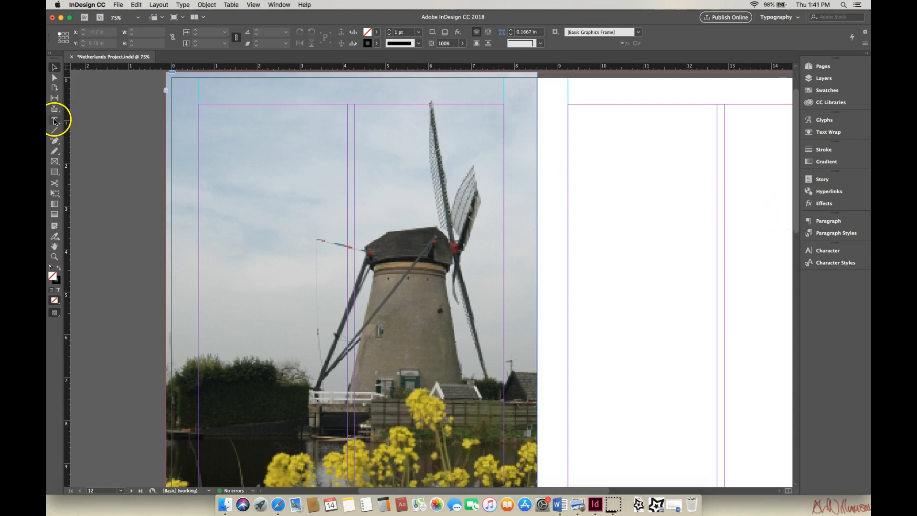
pyautogui.click(55, 120)
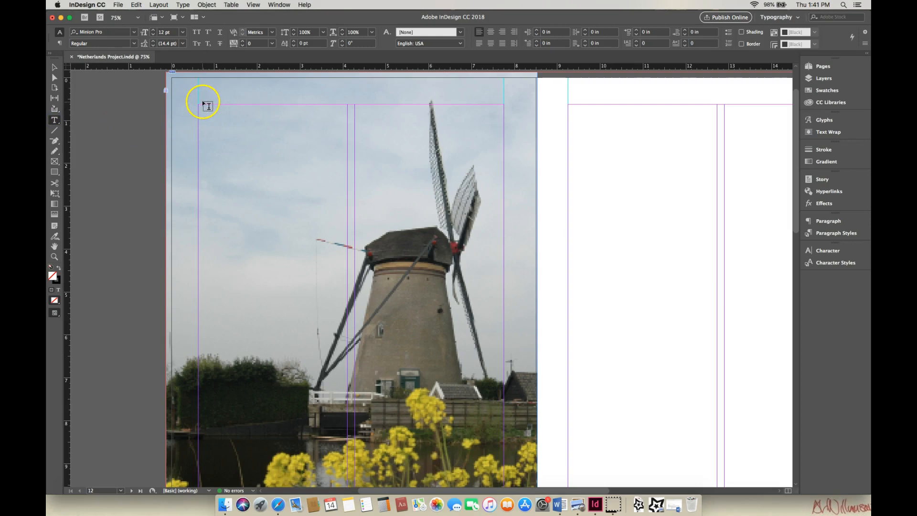
pyautogui.moveTo(200, 106); pyautogui.dragTo(502, 190)
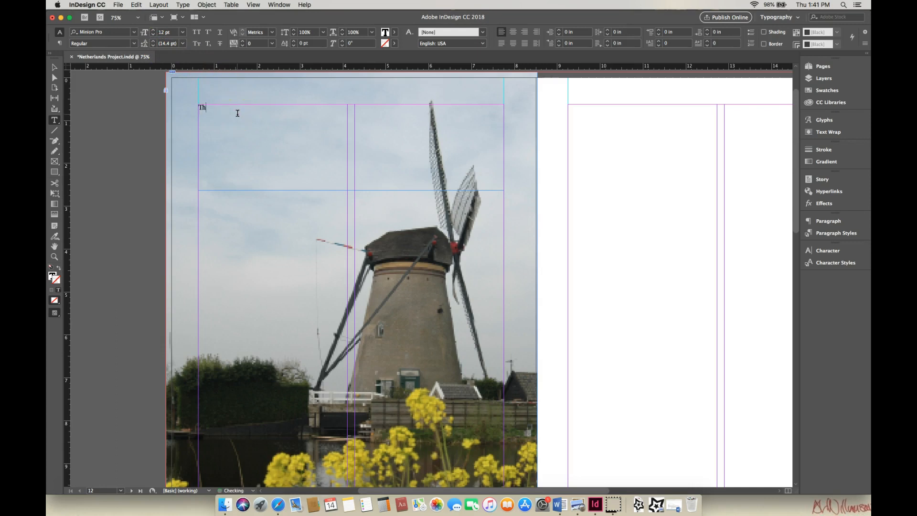
pyautogui.write('etherlands')
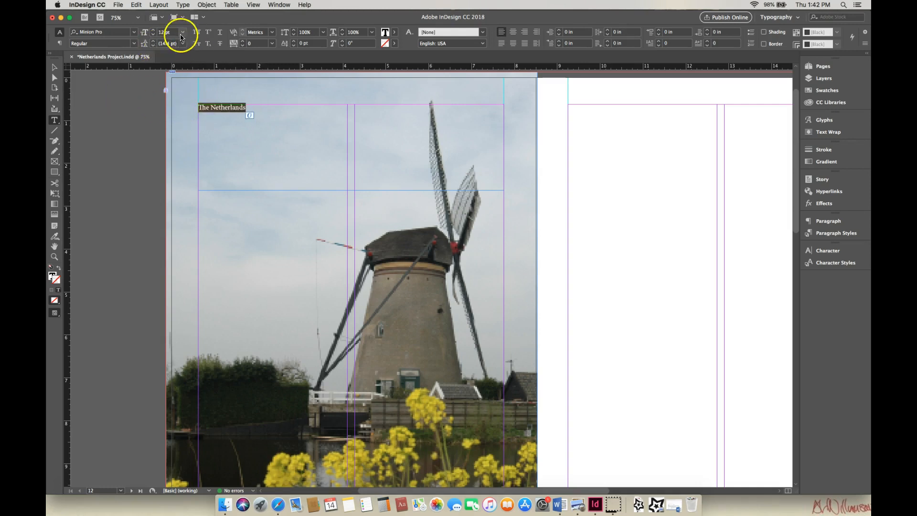
# Set the font size of the whole title The Netherlands to 72 pt
pyautogui.click(153, 31)
pyautogui.click(153, 32)
pyautogui.click(154, 32)
pyautogui.click(154, 32)
pyautogui.click(153, 32)
pyautogui.click(154, 32)
pyautogui.click(154, 32)
pyautogui.click(154, 32)
pyautogui.click(154, 32)
pyautogui.click(154, 31)
pyautogui.click(154, 32)
pyautogui.click(153, 32)
pyautogui.click(154, 32)
pyautogui.click(154, 32)
pyautogui.click(153, 32)
pyautogui.click(154, 32)
pyautogui.click(153, 32)
pyautogui.click(154, 31)
pyautogui.click(153, 32)
pyautogui.click(154, 31)
pyautogui.click(153, 32)
pyautogui.click(154, 32)
pyautogui.click(153, 32)
pyautogui.click(154, 31)
pyautogui.click(154, 31)
pyautogui.click(154, 32)
pyautogui.click(153, 32)
pyautogui.click(154, 32)
pyautogui.click(154, 32)
pyautogui.click(154, 32)
pyautogui.click(154, 31)
pyautogui.click(154, 31)
pyautogui.click(154, 31)
pyautogui.click(154, 31)
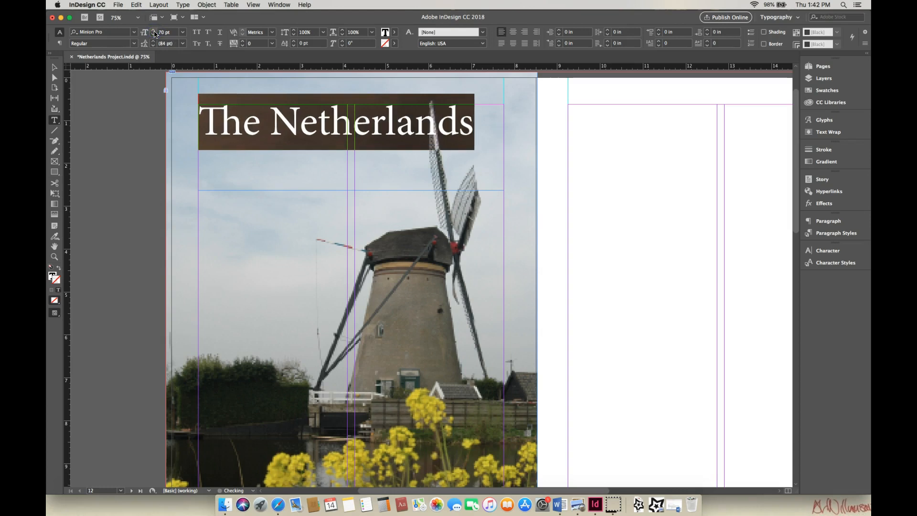
pyautogui.click(154, 32)
pyautogui.click(154, 31)
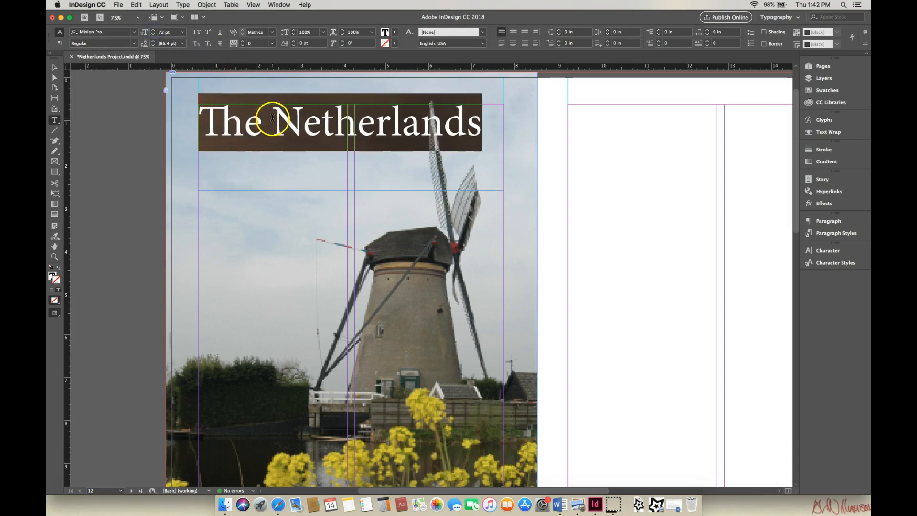
# Change the title's font to Trattatello
pyautogui.click(134, 32)
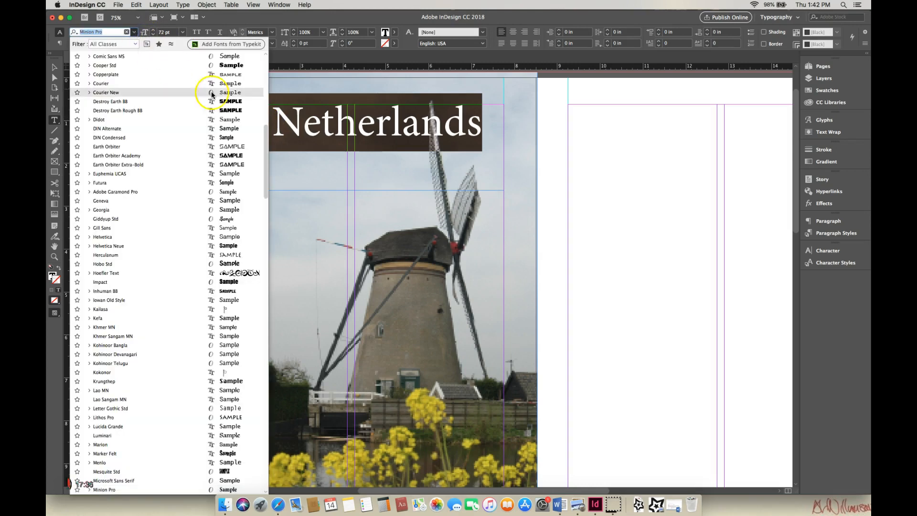
pyautogui.moveTo(266, 142); pyautogui.dragTo(270, 62)
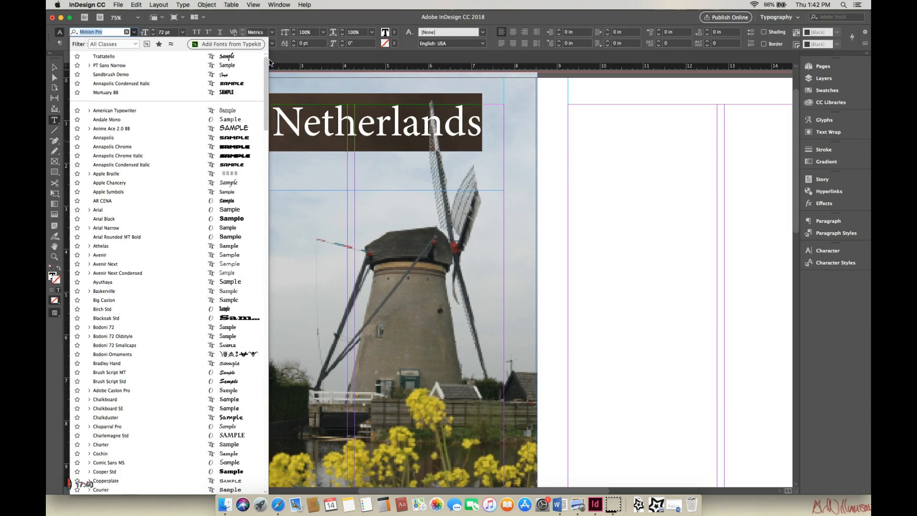
pyautogui.click(244, 57)
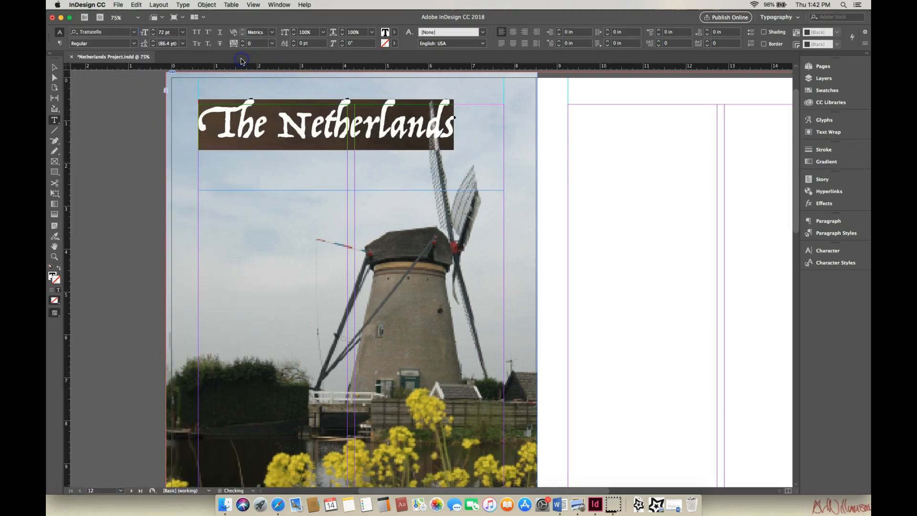
# Replace the space between The and Netherlands with a line break to split the title over two lines
pyautogui.click(280, 125)
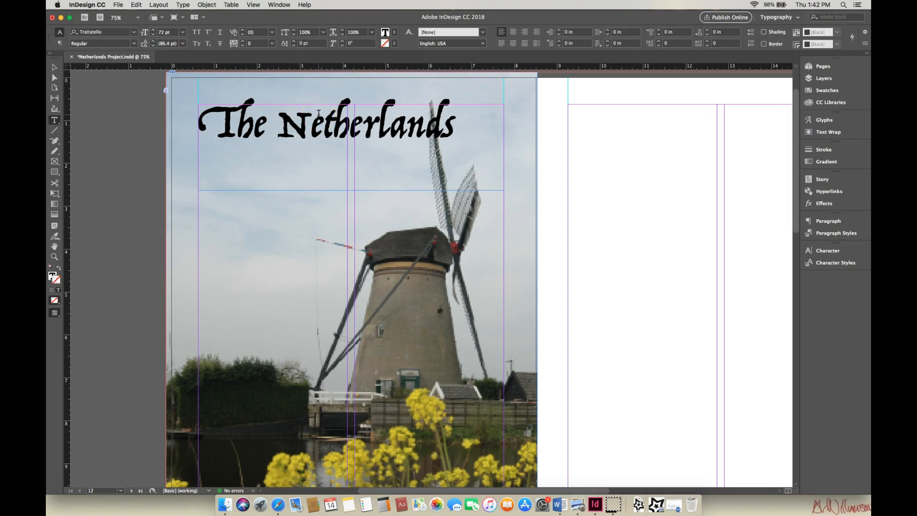
pyautogui.press('BackSpace')
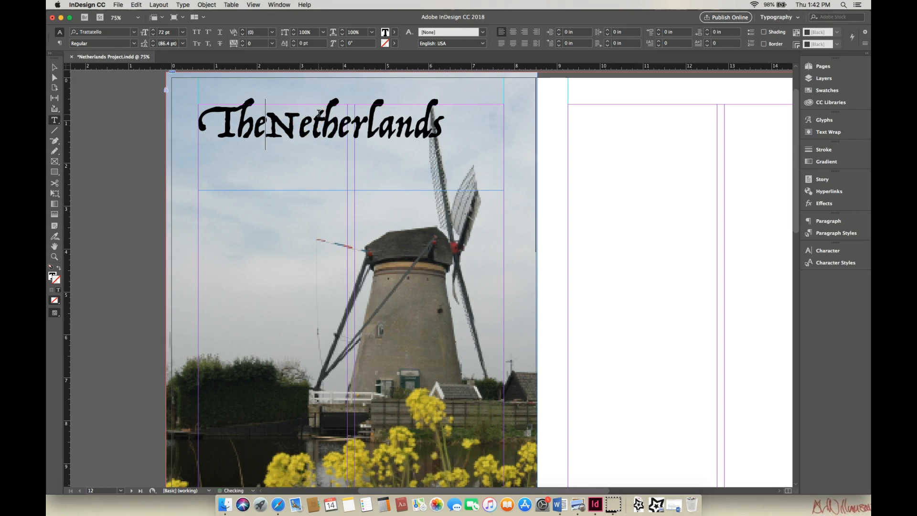
pyautogui.press('Return')
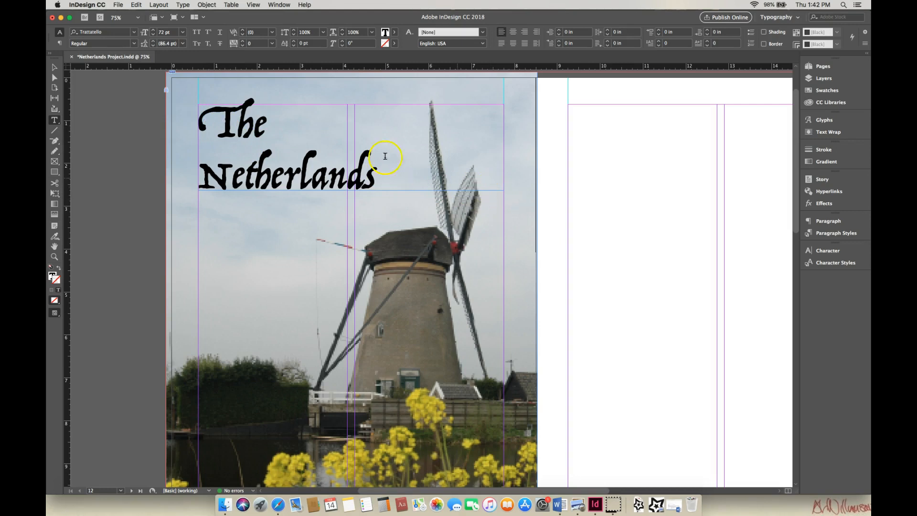
# Set the word Netherlands to 78 pt and lengthen the title's text frame to about 3.895 in high
pyautogui.moveTo(199, 172); pyautogui.dragTo(378, 172)
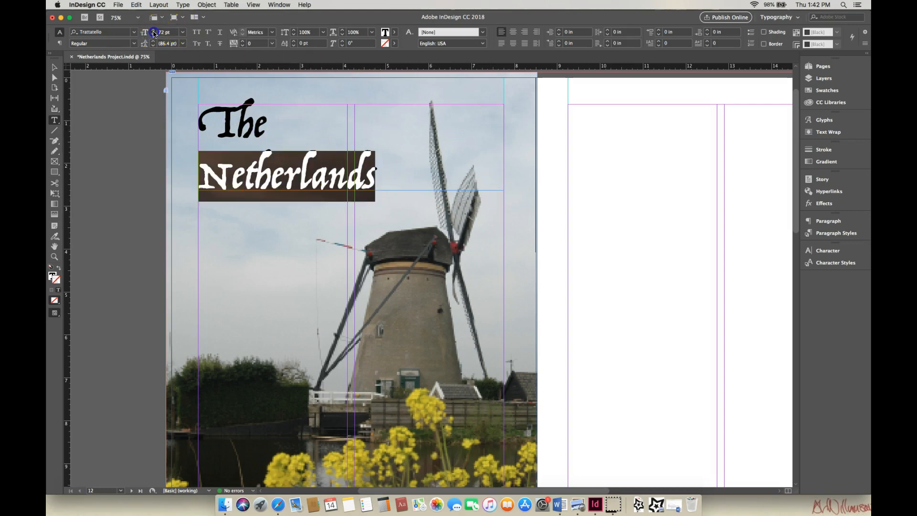
pyautogui.click(154, 31)
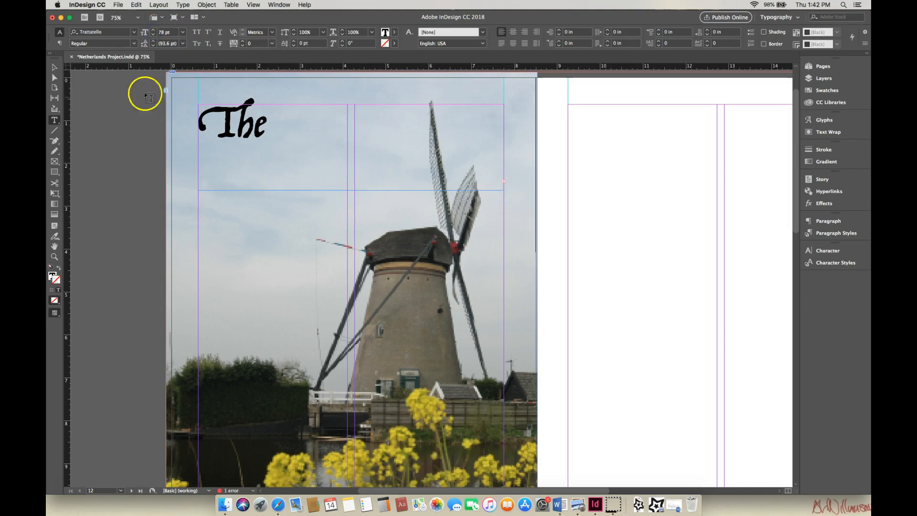
pyautogui.click(54, 67)
pyautogui.moveTo(506, 192); pyautogui.dragTo(504, 271)
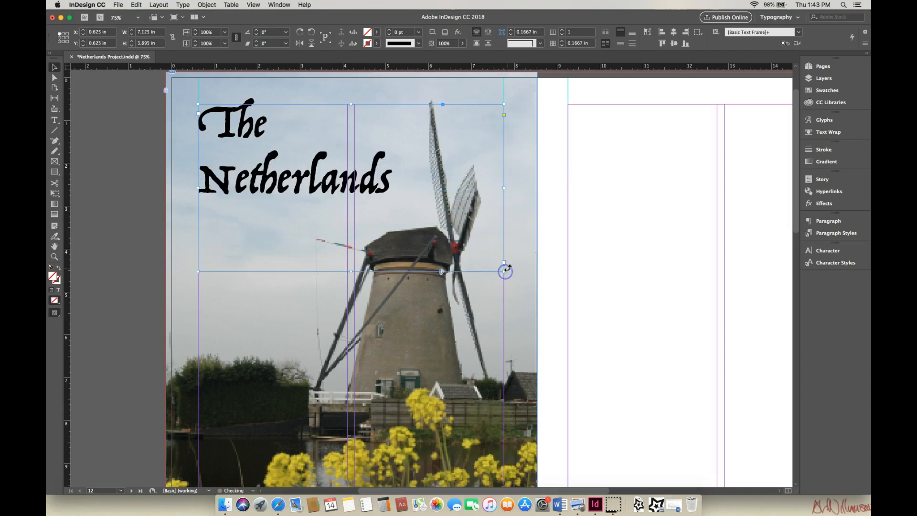
# Set the font size of the word Netherlands in the title to 98 pt
pyautogui.doubleClick(246, 180)
pyautogui.moveTo(204, 180); pyautogui.dragTo(418, 181)
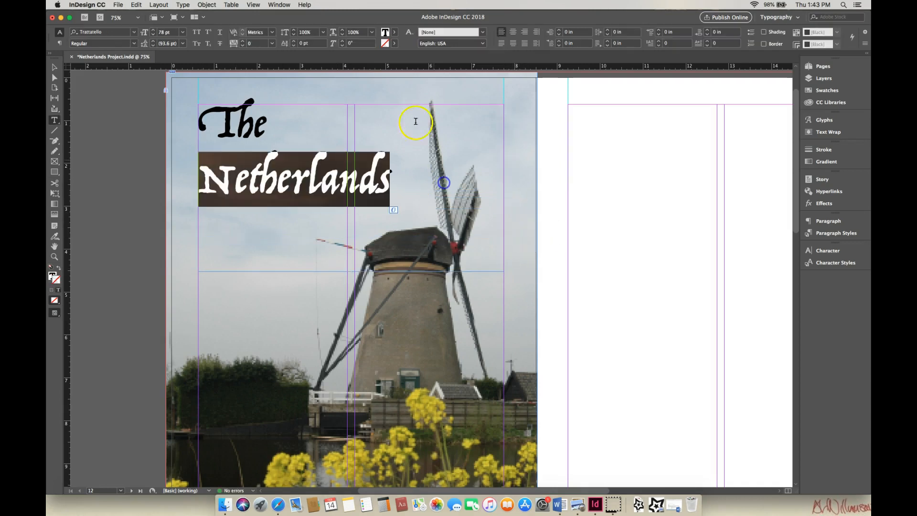
pyautogui.click(153, 30)
pyautogui.click(153, 31)
pyautogui.click(153, 30)
pyautogui.click(153, 30)
pyautogui.click(154, 30)
pyautogui.click(153, 30)
pyautogui.click(154, 30)
pyautogui.click(154, 31)
pyautogui.click(153, 30)
pyautogui.click(153, 30)
pyautogui.click(154, 30)
pyautogui.click(153, 30)
pyautogui.click(153, 30)
pyautogui.click(153, 30)
pyautogui.click(153, 30)
pyautogui.click(153, 30)
# Set the baseline shift of the word Netherlands to 55 pt and shrink the title's text frame to about 6.475 by 2.435 in
pyautogui.click(153, 45)
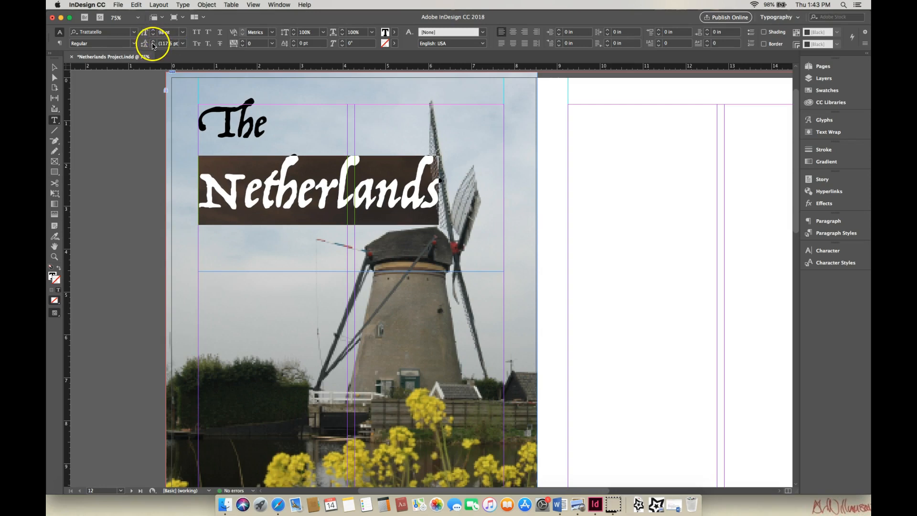
pyautogui.click(295, 45)
pyautogui.click(295, 42)
pyautogui.click(295, 42)
pyautogui.click(295, 42)
pyautogui.click(294, 42)
pyautogui.click(295, 42)
pyautogui.click(295, 42)
pyautogui.click(295, 42)
pyautogui.click(295, 42)
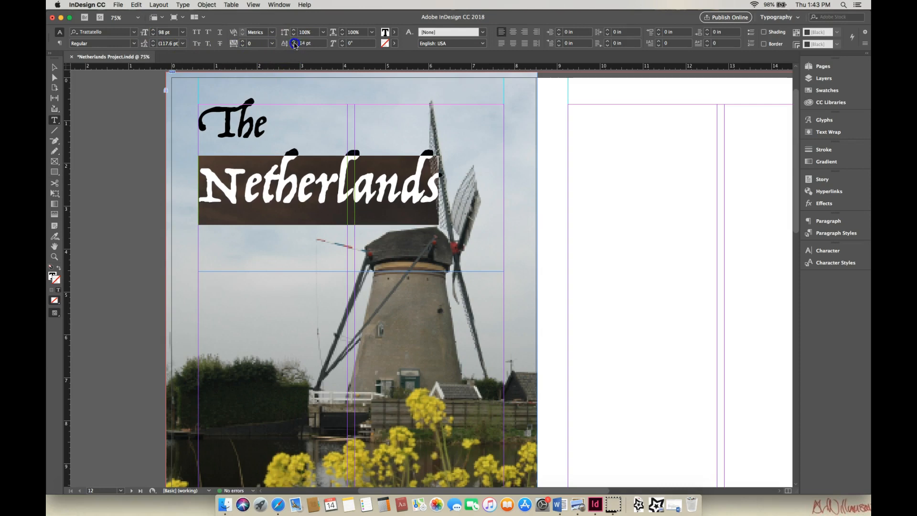
pyautogui.click(295, 42)
pyautogui.click(295, 42)
pyautogui.click(295, 42)
pyautogui.click(295, 42)
pyautogui.click(295, 42)
pyautogui.click(294, 43)
pyautogui.click(295, 42)
pyautogui.click(295, 42)
pyautogui.click(295, 42)
pyautogui.click(294, 42)
pyautogui.click(294, 42)
pyautogui.click(295, 42)
pyautogui.click(295, 42)
pyautogui.click(294, 42)
pyautogui.click(295, 42)
pyautogui.click(295, 42)
pyautogui.click(294, 42)
pyautogui.click(295, 41)
pyautogui.click(295, 42)
pyautogui.click(294, 42)
pyautogui.click(294, 42)
pyautogui.click(294, 42)
pyautogui.click(294, 42)
pyautogui.click(55, 67)
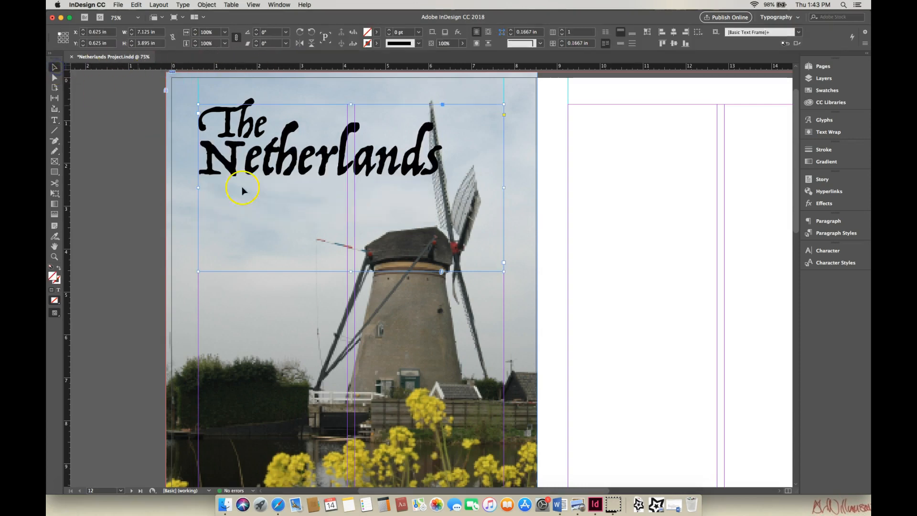
pyautogui.moveTo(504, 269); pyautogui.dragTo(476, 208)
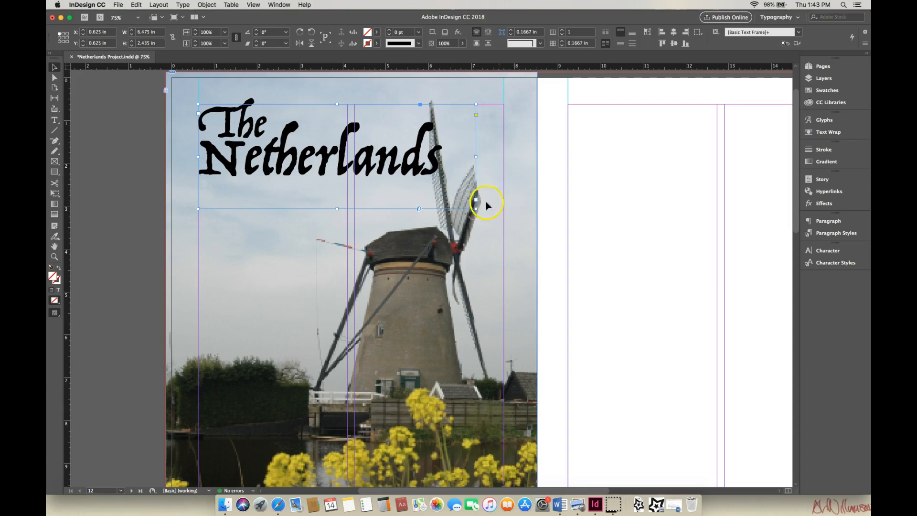
# Set the word Netherlands to 103 pt and enlarge the title's text frame to about 6.655 by 2.795 in
pyautogui.doubleClick(206, 152)
pyautogui.moveTo(206, 152); pyautogui.dragTo(375, 161)
pyautogui.click(437, 153)
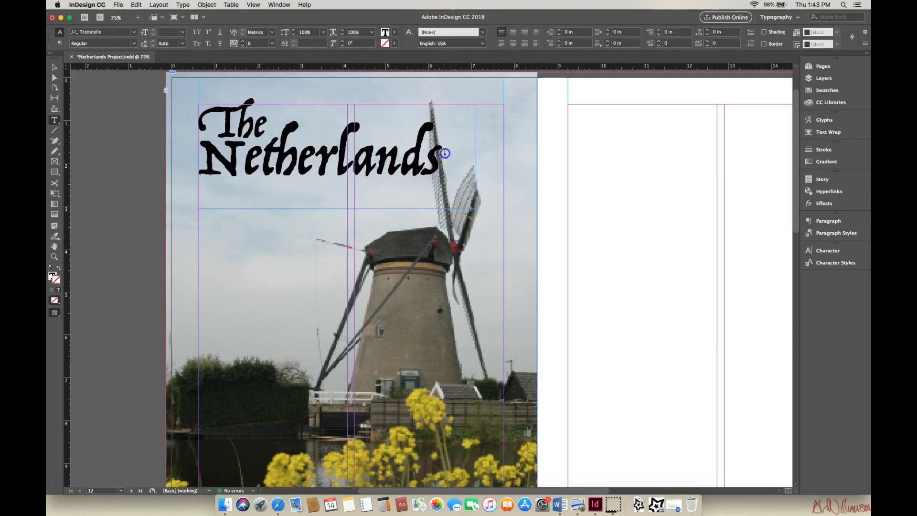
pyautogui.doubleClick(341, 148)
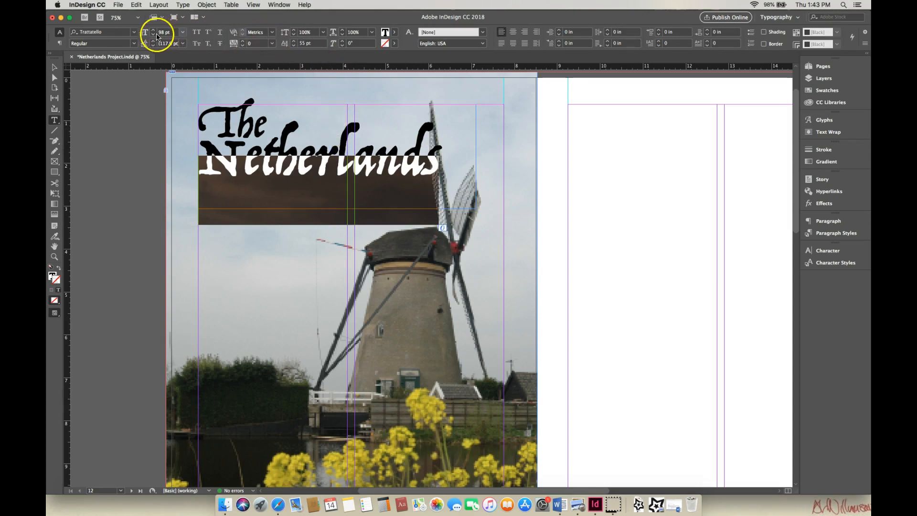
pyautogui.click(154, 32)
pyautogui.click(153, 33)
pyautogui.click(154, 33)
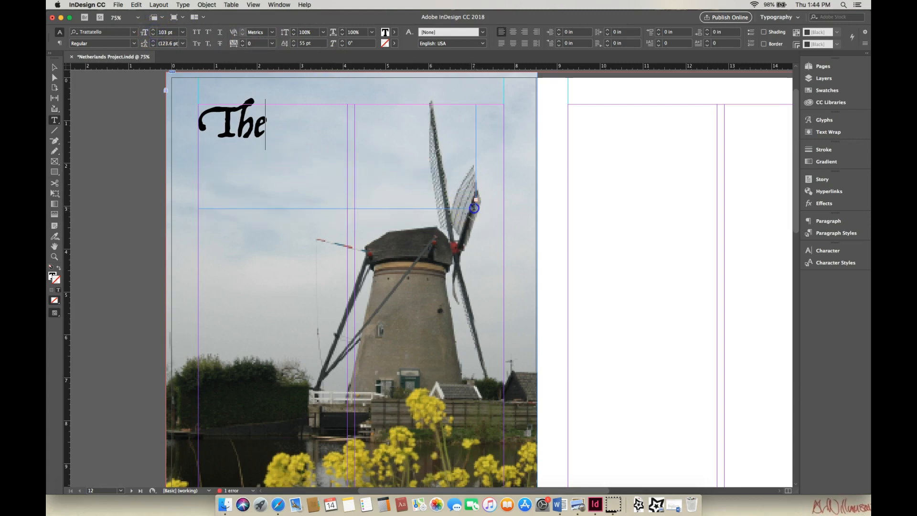
pyautogui.click(54, 68)
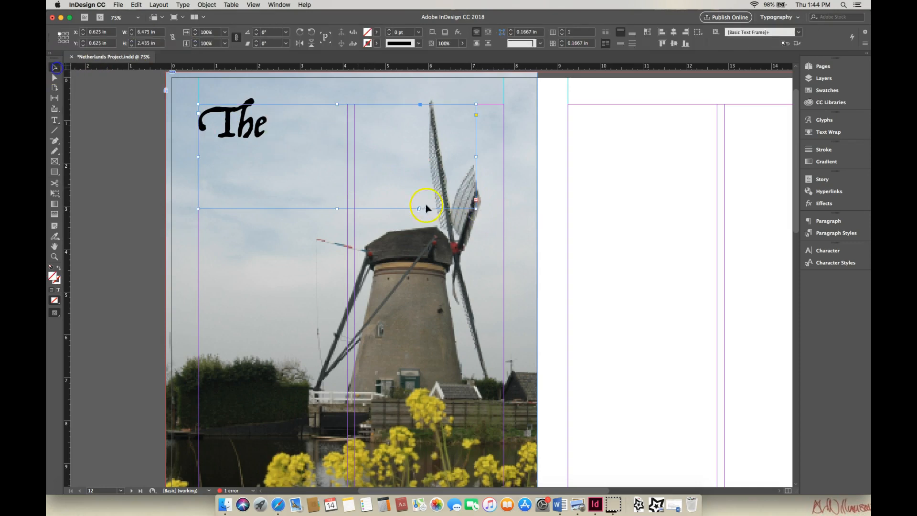
pyautogui.moveTo(477, 211); pyautogui.dragTo(484, 224)
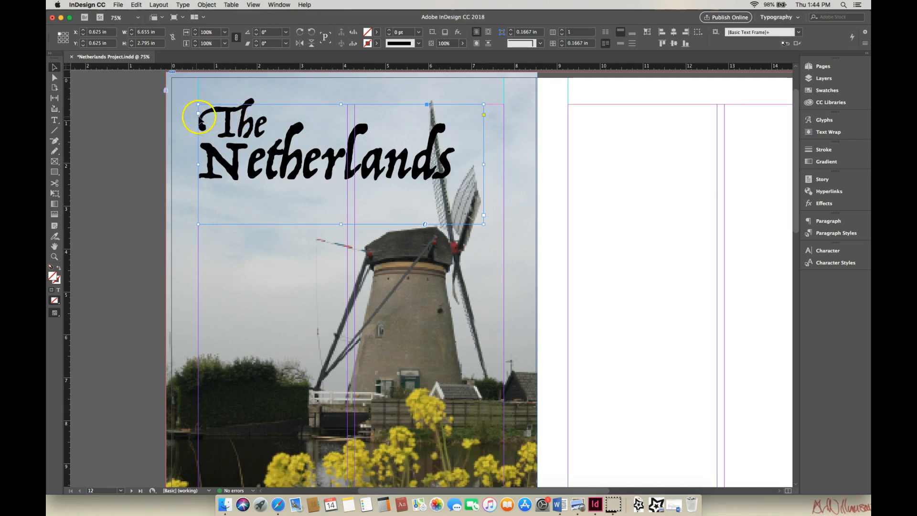
# Give the whole title text a Paper fill and a C=100 M=0 Y=0 K=0 stroke
pyautogui.doubleClick(229, 125)
pyautogui.moveTo(200, 123); pyautogui.dragTo(461, 158)
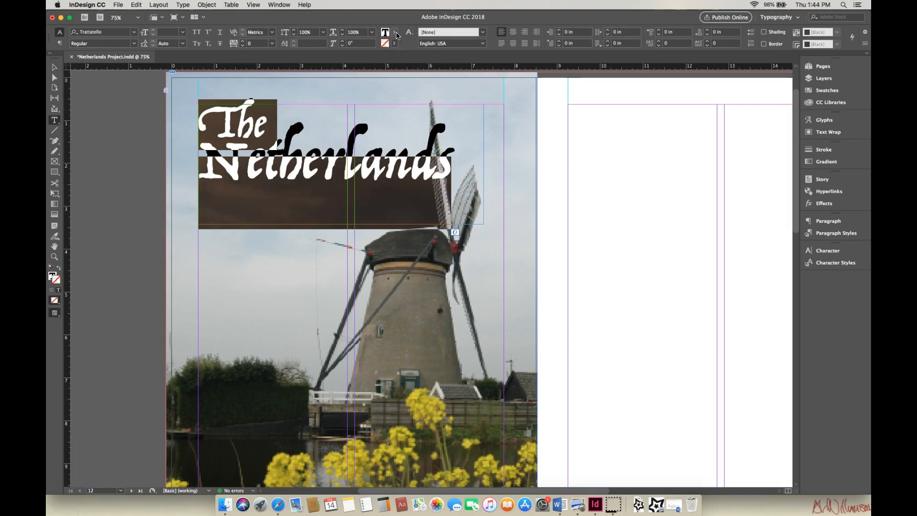
pyautogui.click(397, 35)
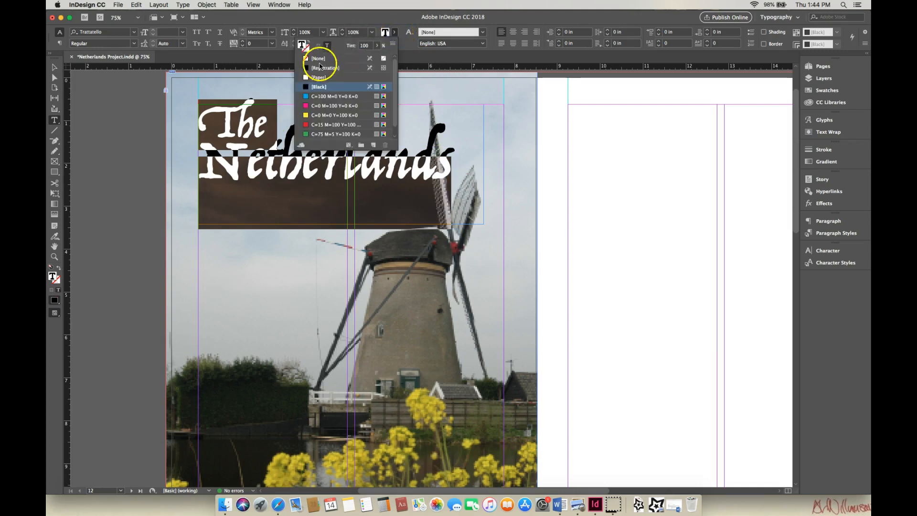
pyautogui.click(319, 78)
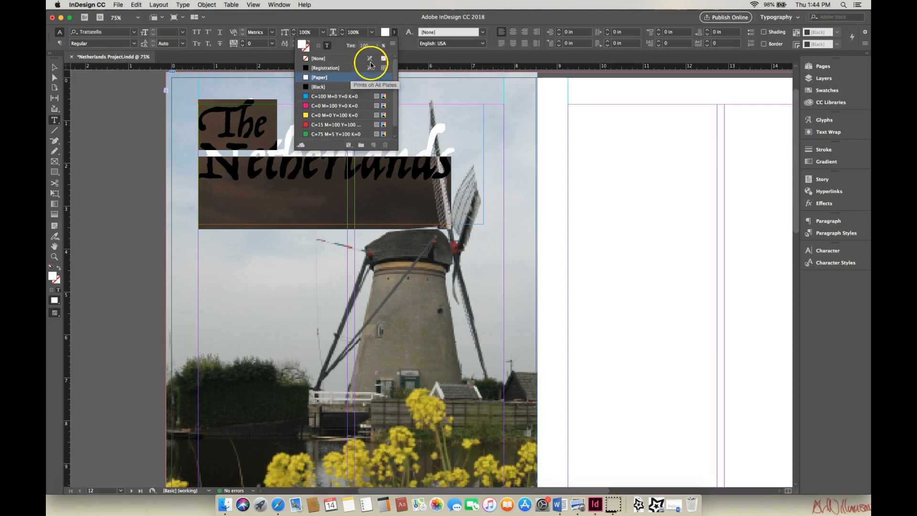
pyautogui.click(402, 31)
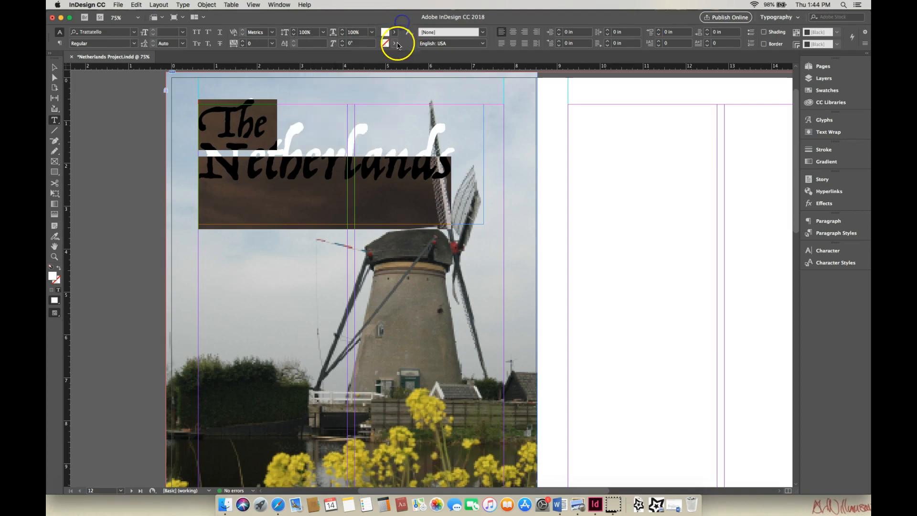
pyautogui.click(394, 44)
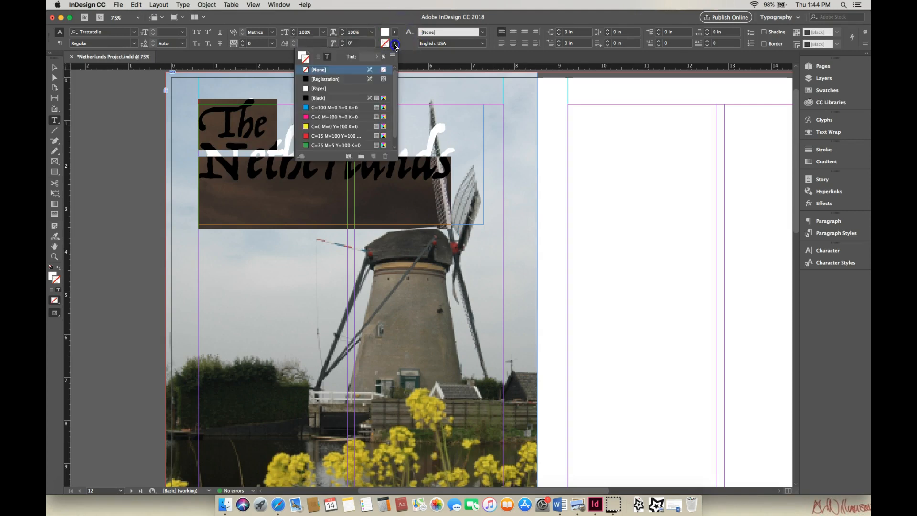
pyautogui.click(306, 108)
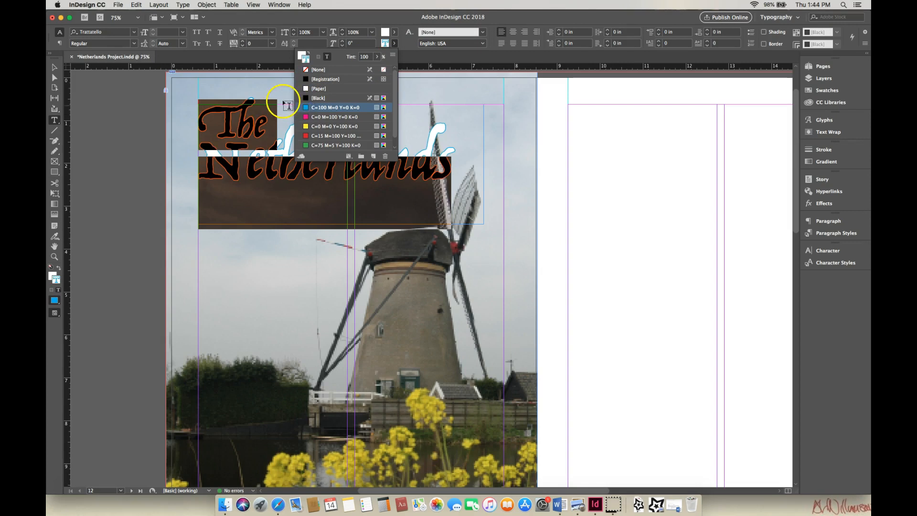
pyautogui.click(59, 68)
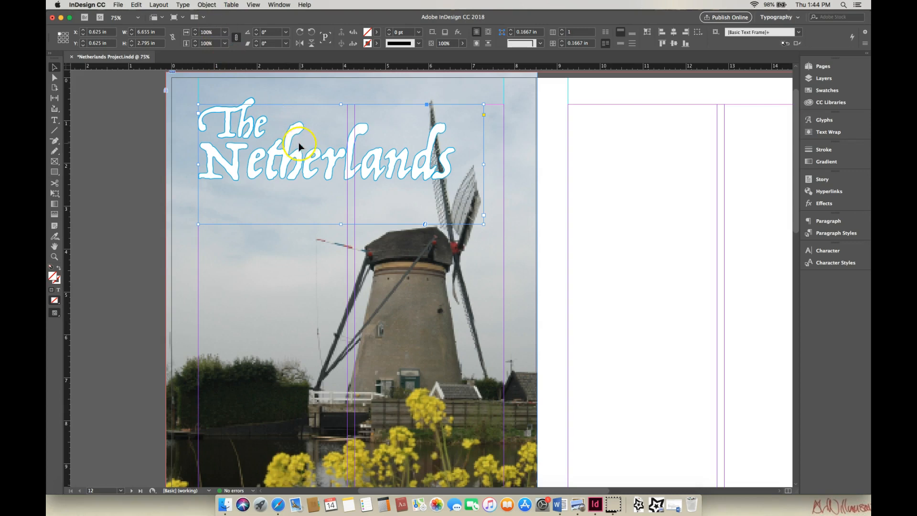
# Add a drop shadow to the title's text frame in the C=100 M=0 Y=0 K=0 swatch
pyautogui.click(213, 6)
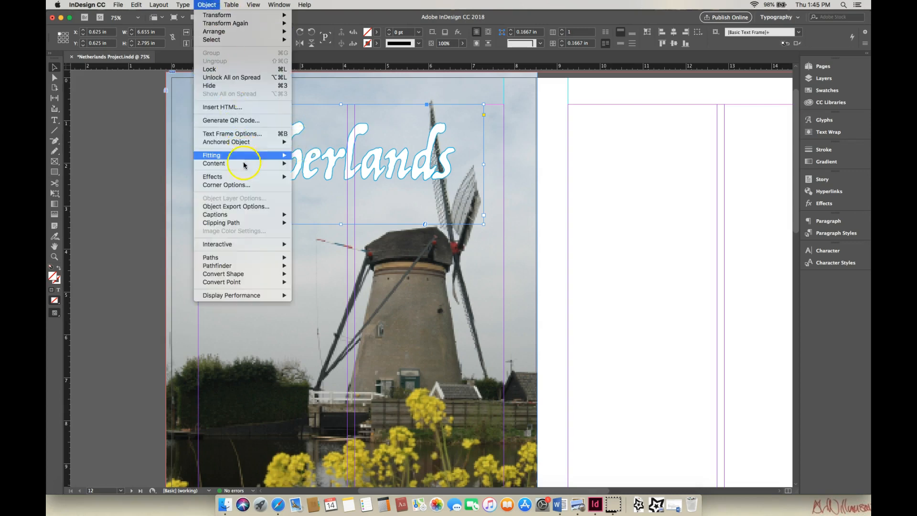
pyautogui.moveTo(235, 177)
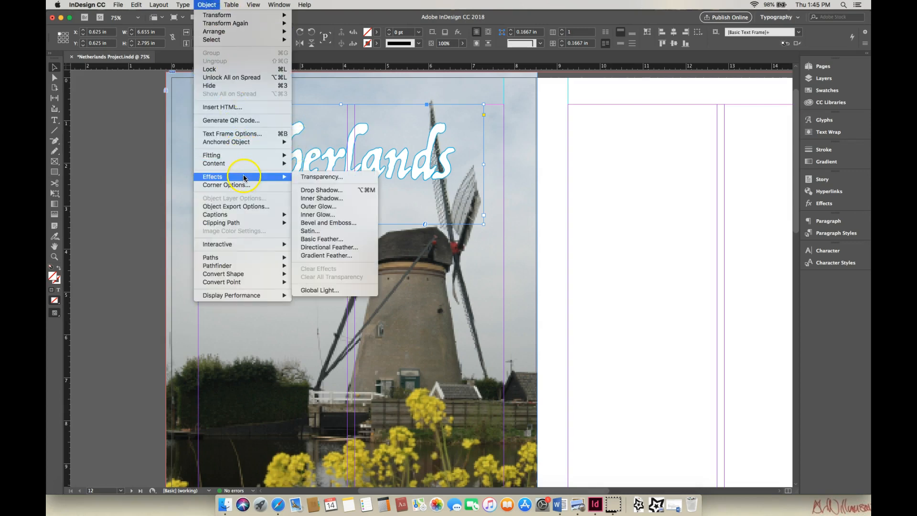
pyautogui.click(323, 191)
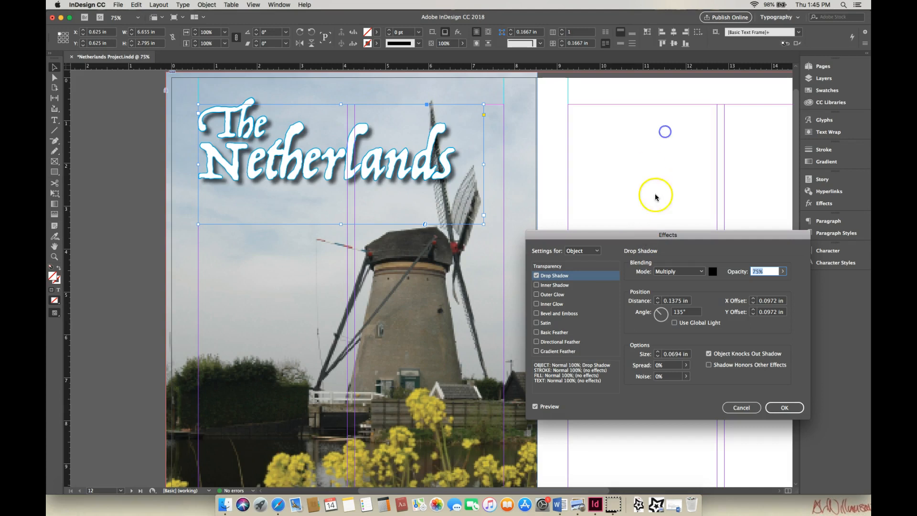
pyautogui.moveTo(640, 235); pyautogui.dragTo(615, 122)
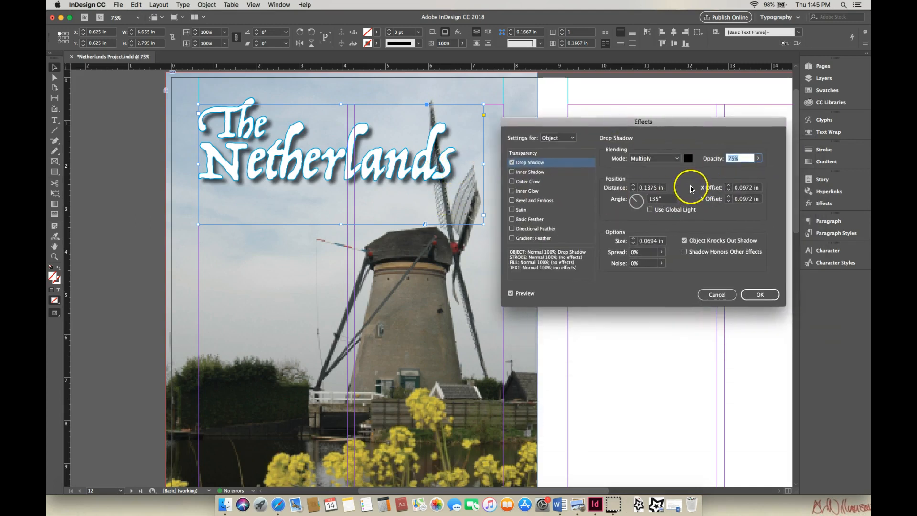
pyautogui.click(688, 158)
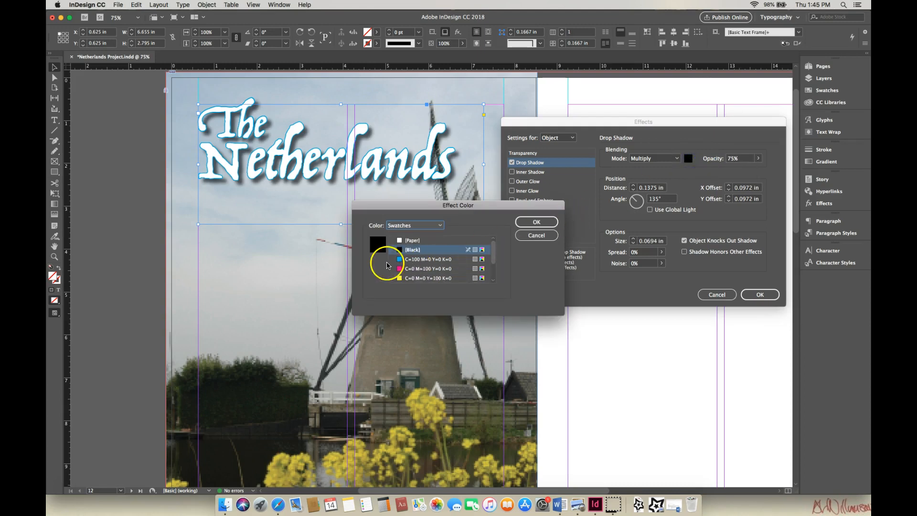
pyautogui.click(404, 259)
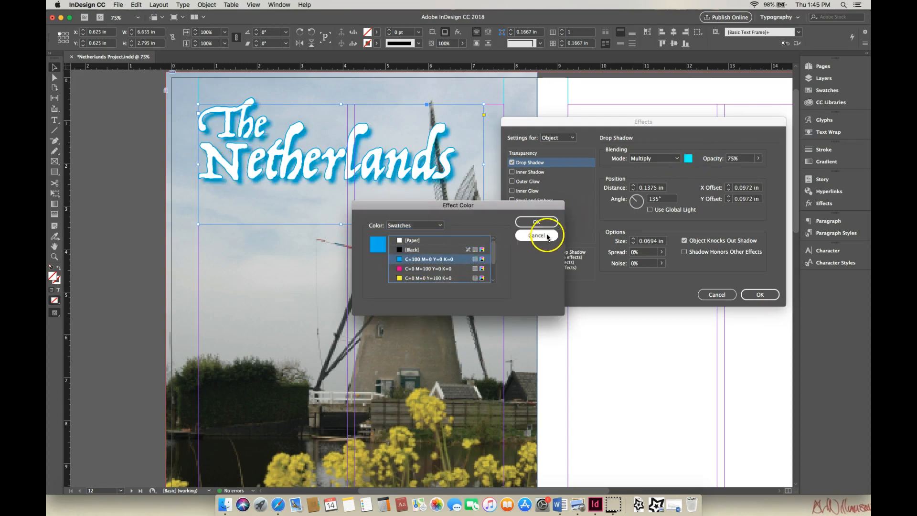
pyautogui.click(536, 222)
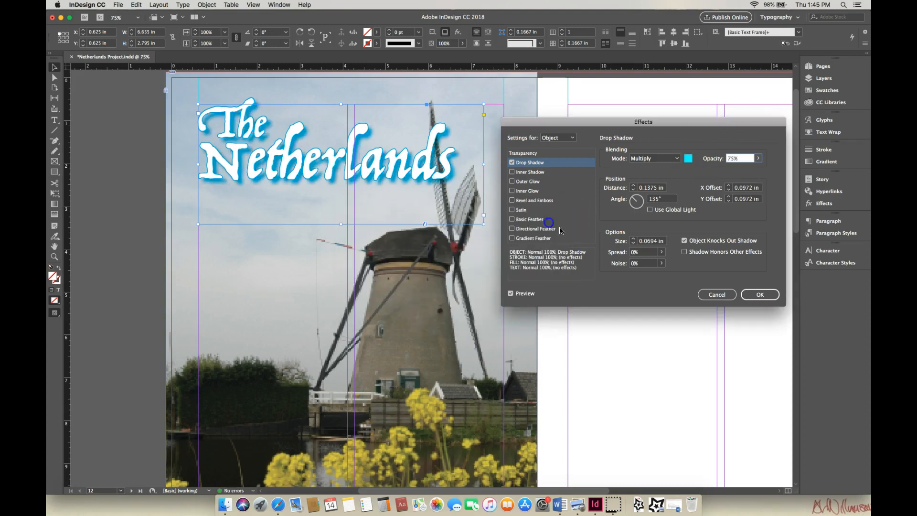
# Set the title's drop shadow to 100% opacity, 0 in size and 0.125 in distance, and apply it
pyautogui.click(758, 158)
pyautogui.moveTo(749, 172); pyautogui.dragTo(770, 188)
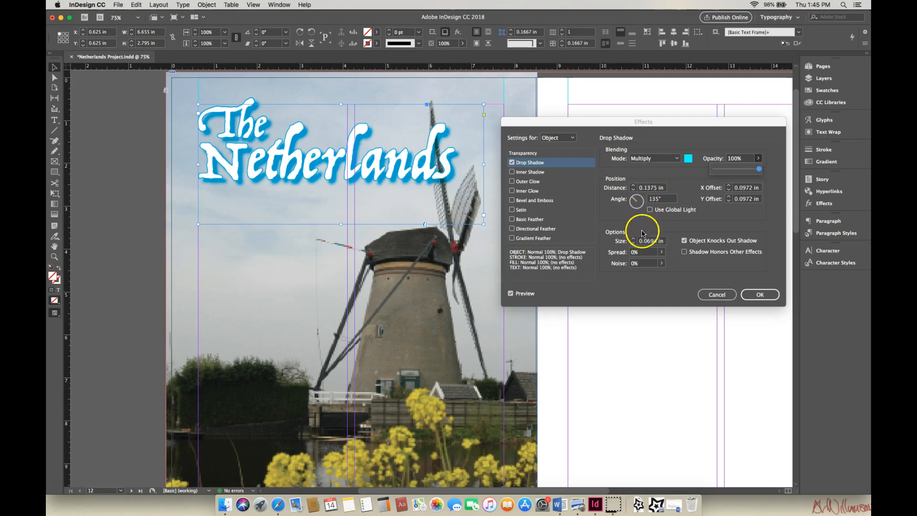
pyautogui.click(634, 244)
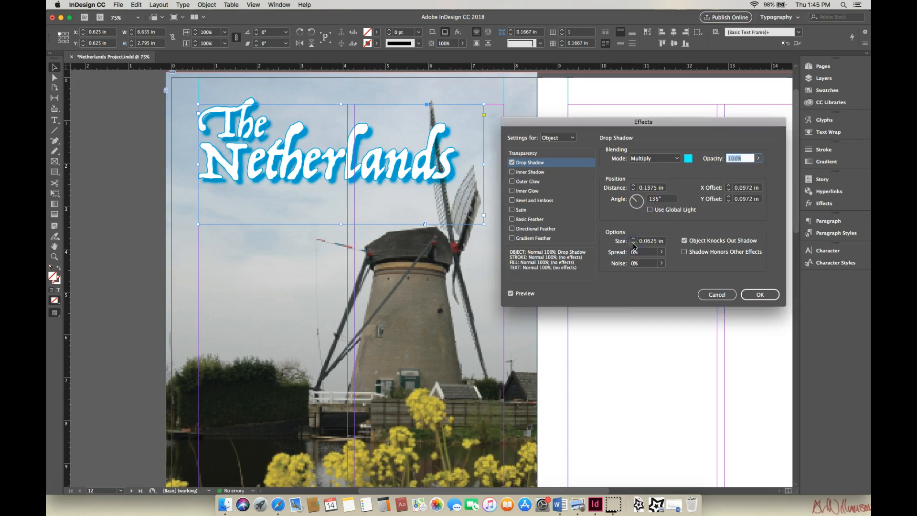
pyautogui.click(634, 244)
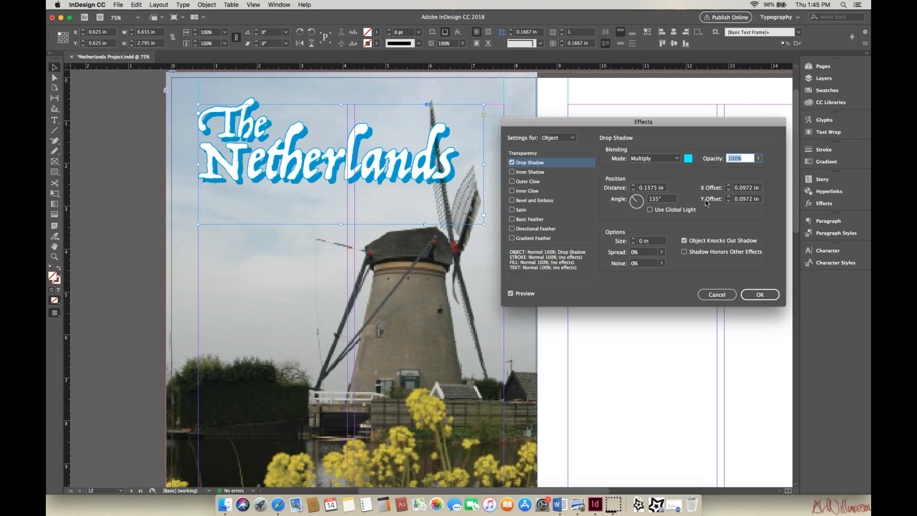
pyautogui.click(634, 190)
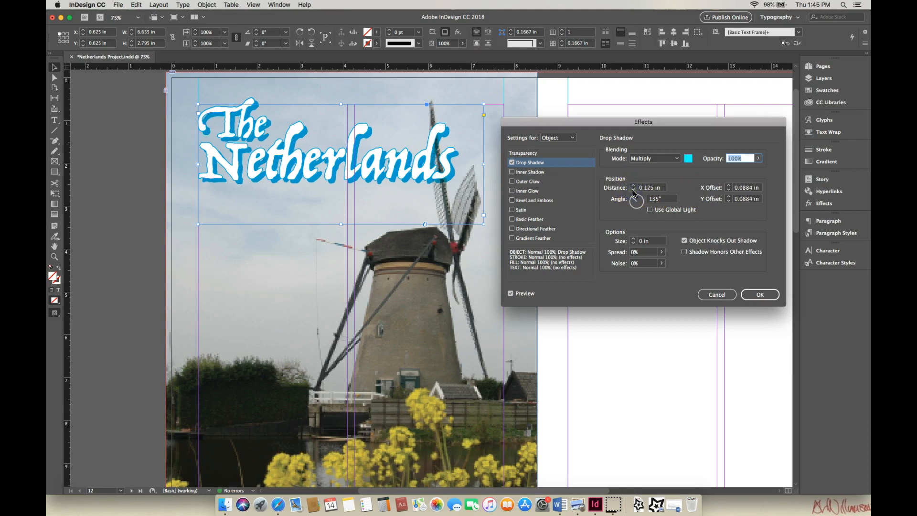
pyautogui.click(634, 191)
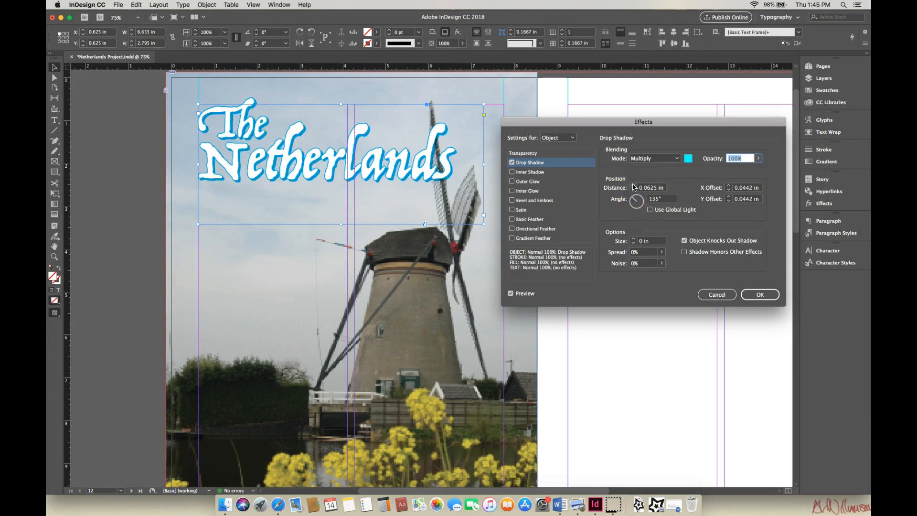
pyautogui.click(634, 186)
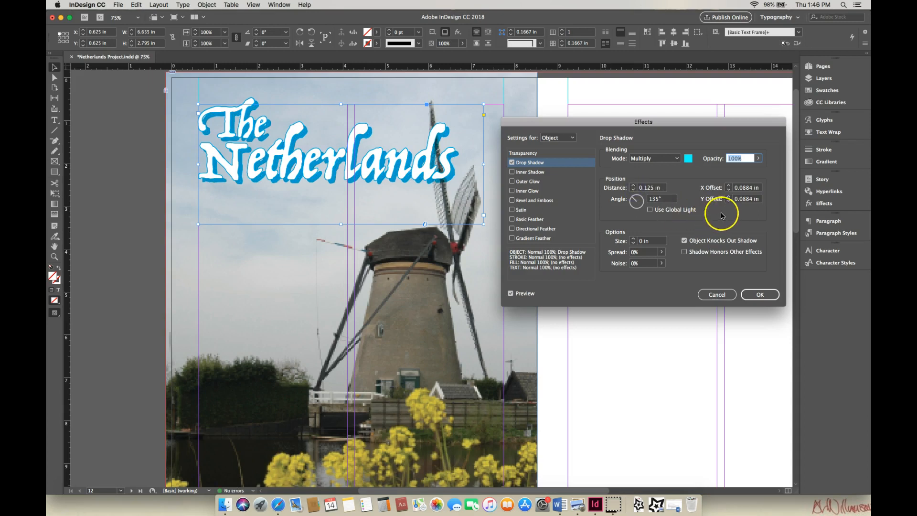
pyautogui.click(761, 294)
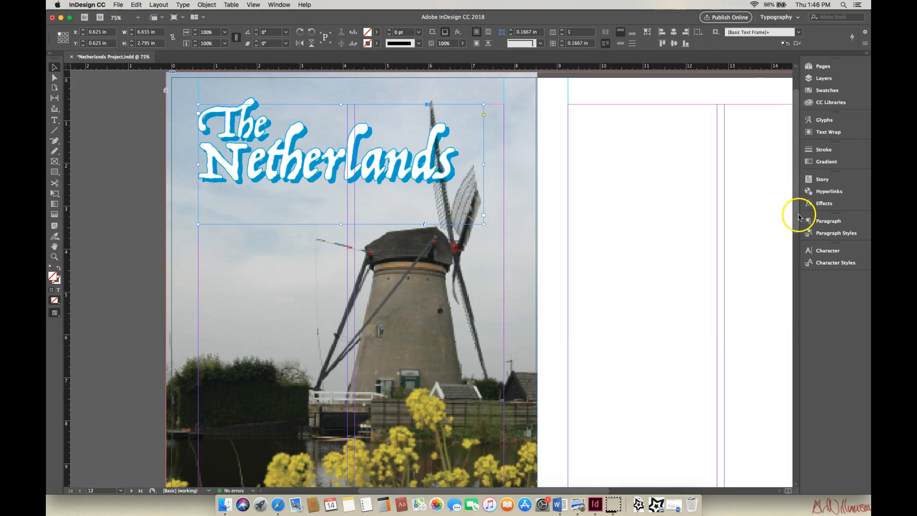
# Switch to Safari and copy the pull quote from "Explore the Dutch landscape" through "art and culture" in the project instructions
pyautogui.moveTo(796, 218); pyautogui.dragTo(797, 246)
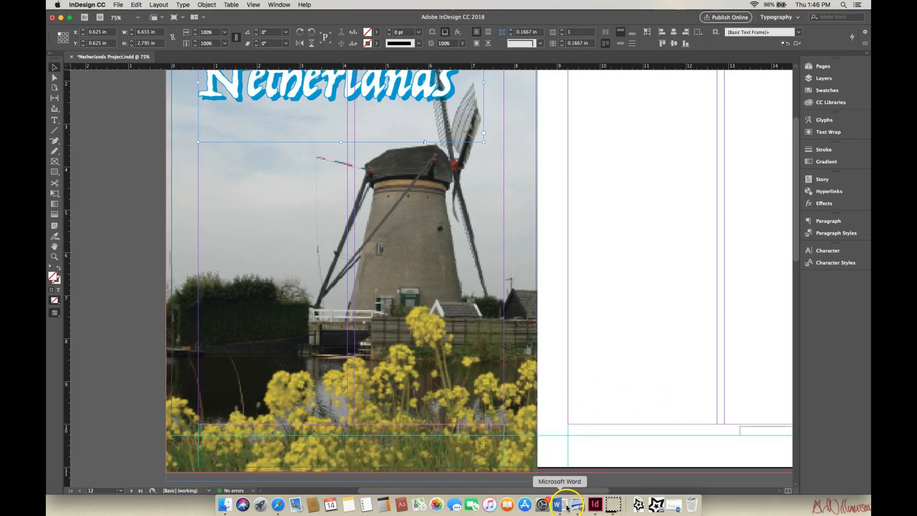
pyautogui.click(279, 506)
pyautogui.moveTo(414, 243); pyautogui.dragTo(415, 297)
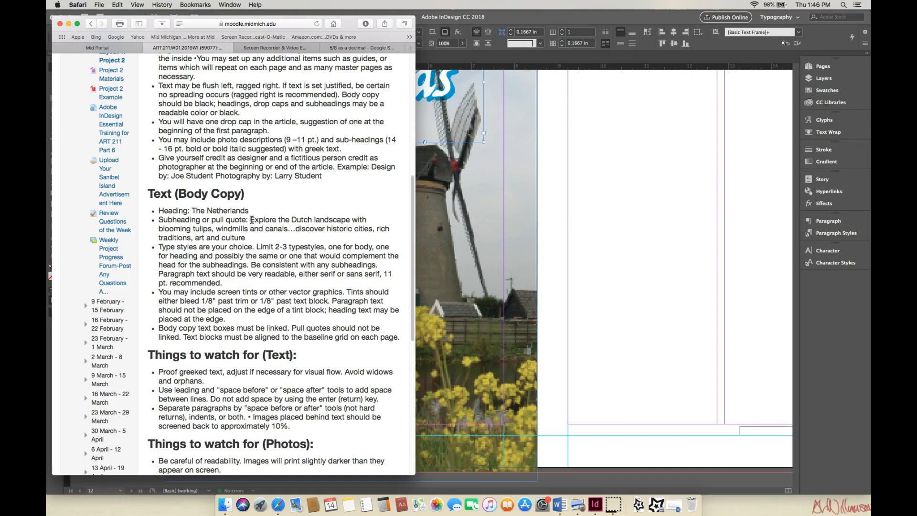
pyautogui.moveTo(250, 220); pyautogui.dragTo(265, 238)
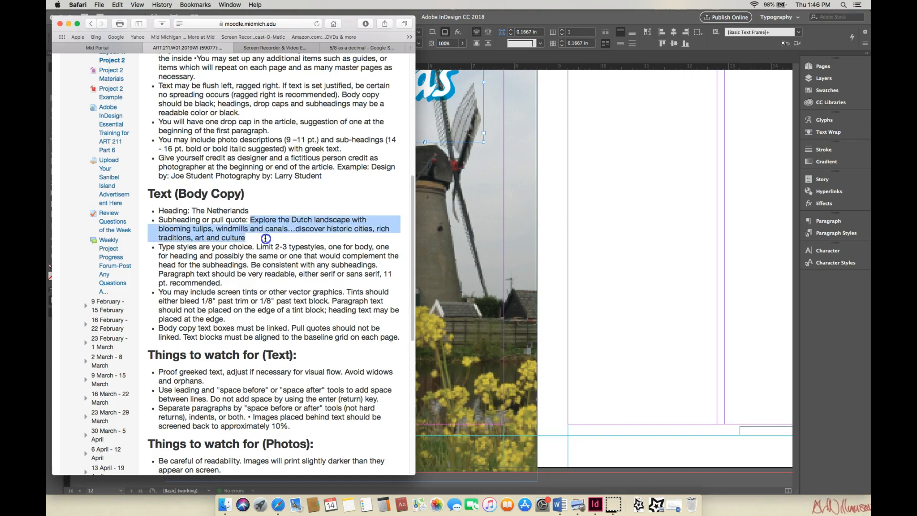
pyautogui.rightClick(282, 227)
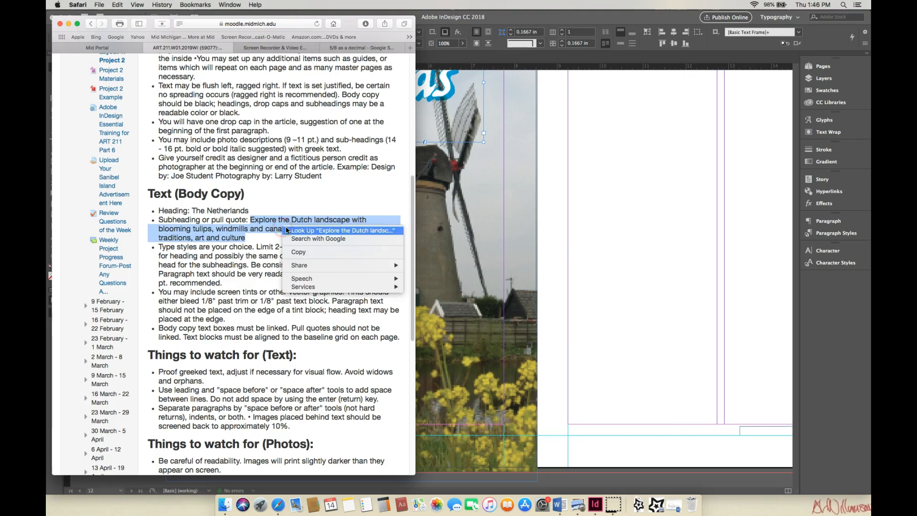
pyautogui.click(296, 253)
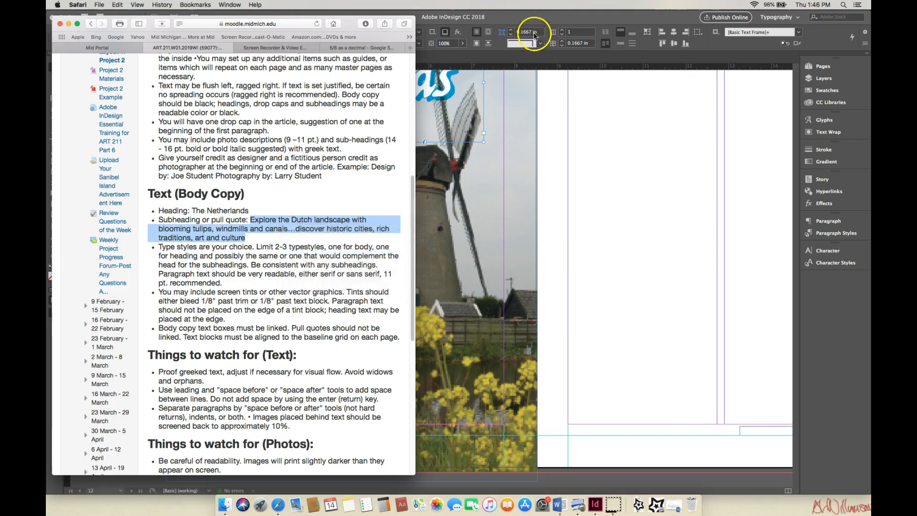
# Return to InDesign and draw a text frame about 2.575 in wide and 2.14 in high below the title at the left margin
pyautogui.click(543, 18)
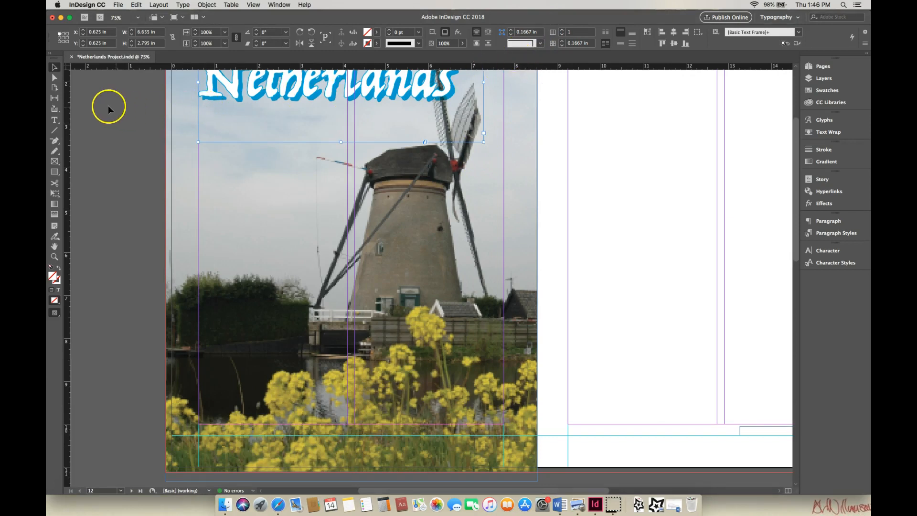
pyautogui.click(54, 121)
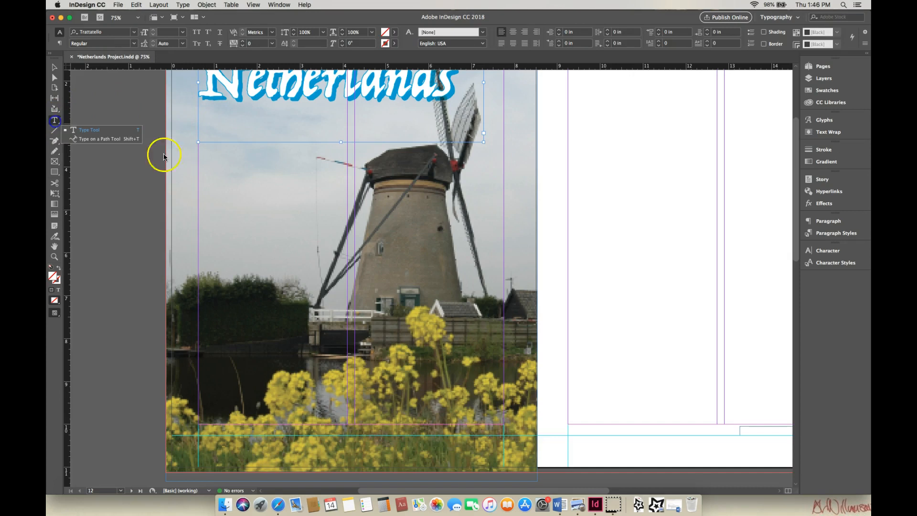
pyautogui.moveTo(198, 153); pyautogui.dragTo(309, 244)
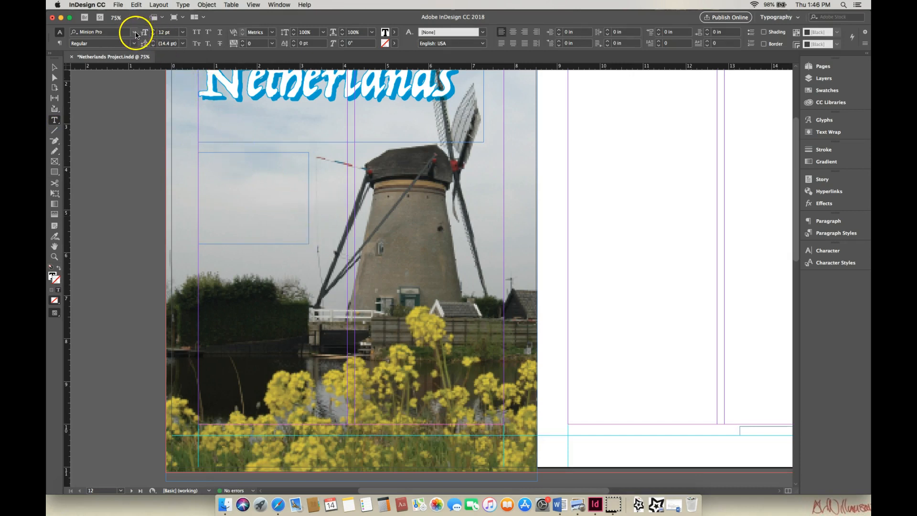
# Set the new frame's type to Trattatello at 18 pt and paste the copied pull quote into it
pyautogui.click(135, 34)
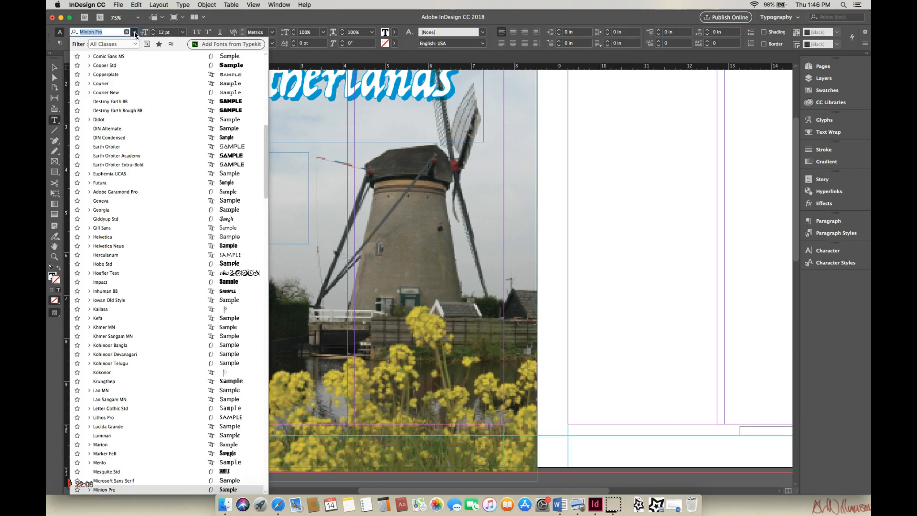
pyautogui.scroll(6, 265, 142)
pyautogui.scroll(9, 270, 71)
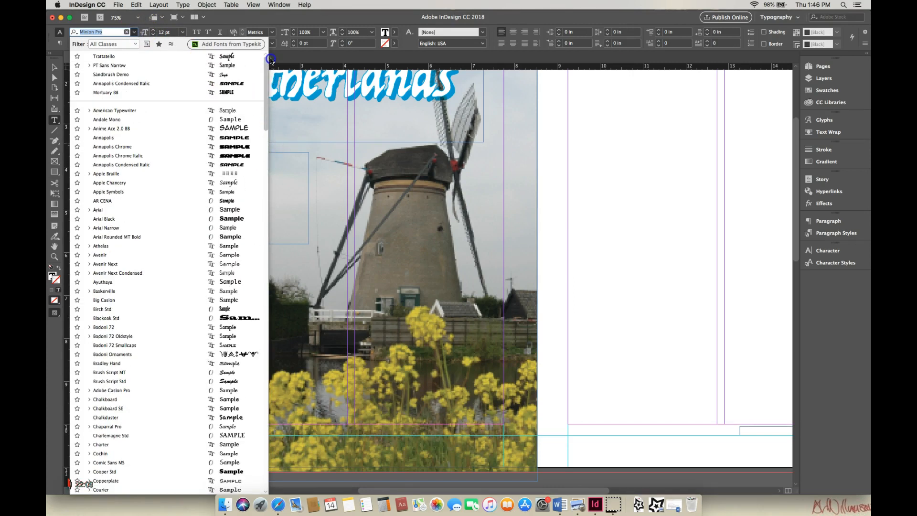
pyautogui.click(233, 58)
pyautogui.click(182, 32)
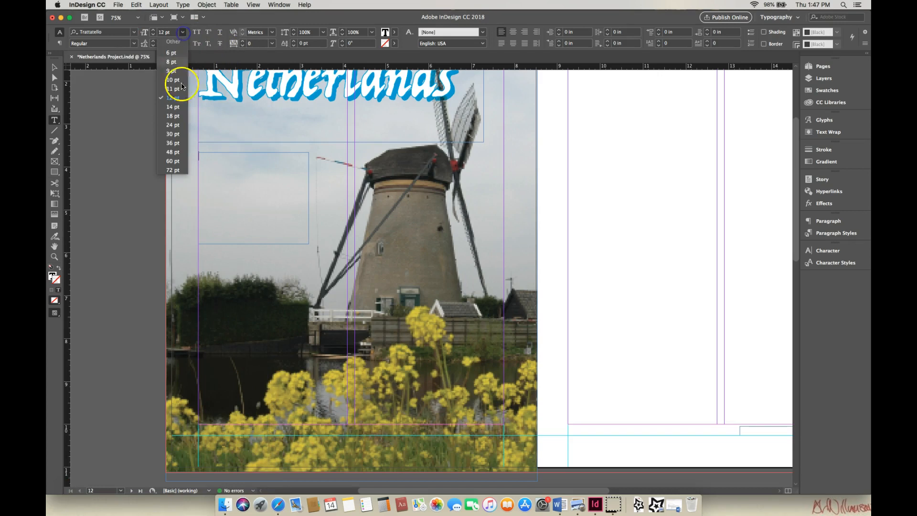
pyautogui.click(173, 116)
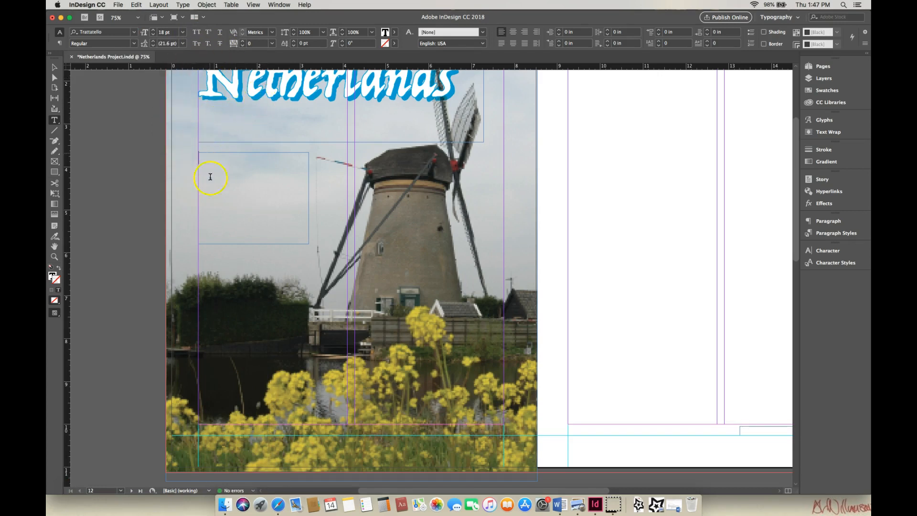
pyautogui.rightClick(203, 162)
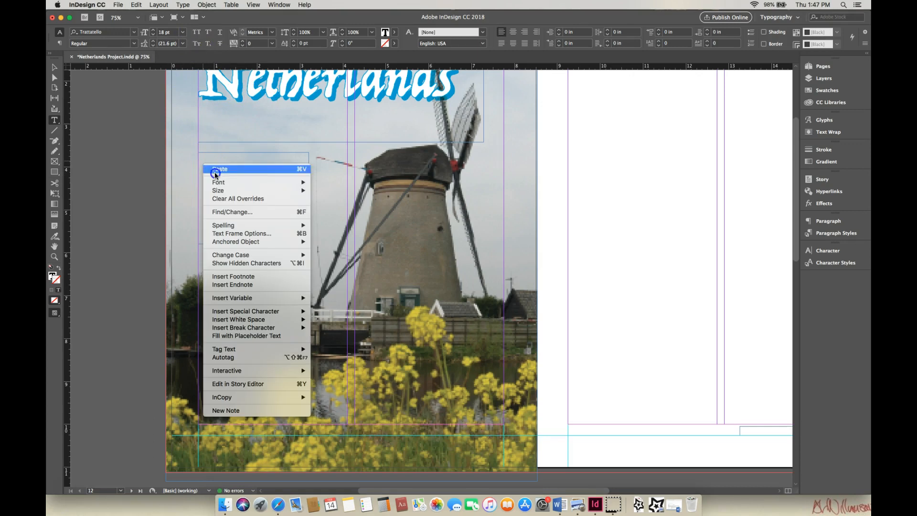
pyautogui.click(215, 169)
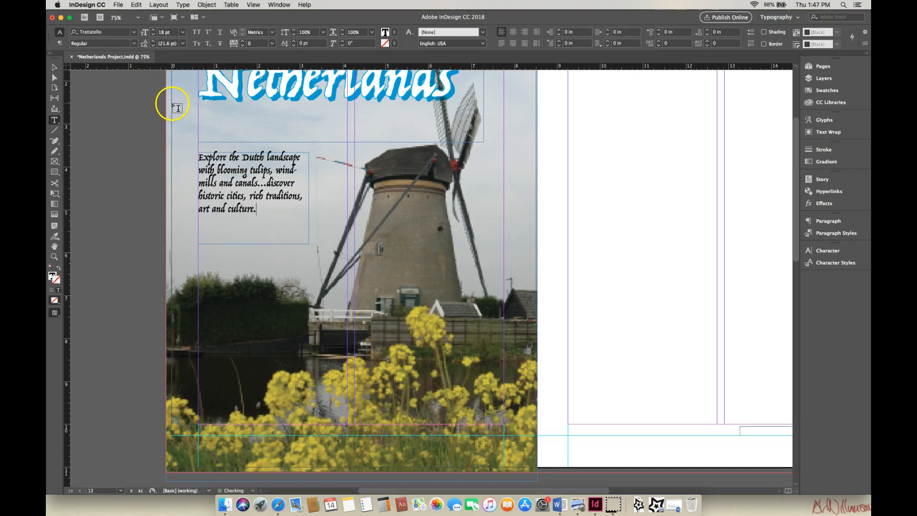
# Move the pull quote frame up to Y 2.8 in and enlarge it to about 3.115 by 2.48 in
pyautogui.click(54, 68)
pyautogui.moveTo(253, 176); pyautogui.dragTo(253, 137)
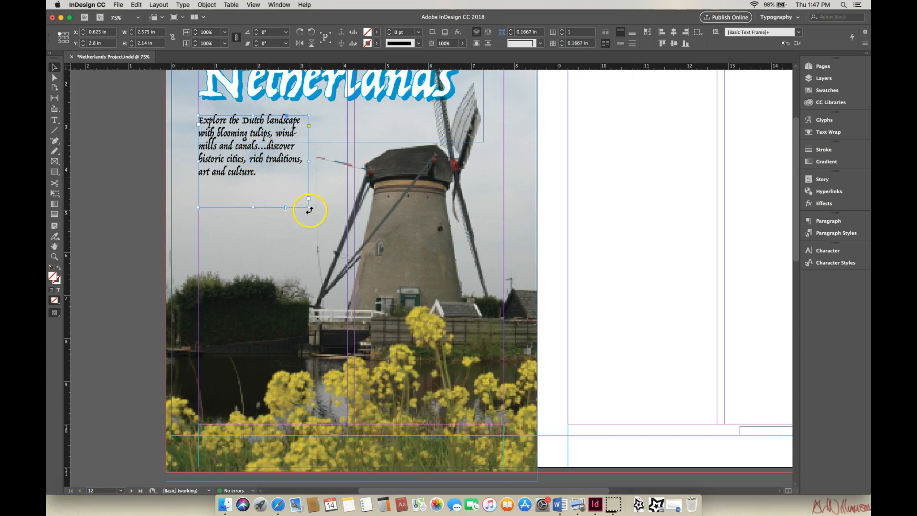
pyautogui.moveTo(308, 207); pyautogui.dragTo(335, 223)
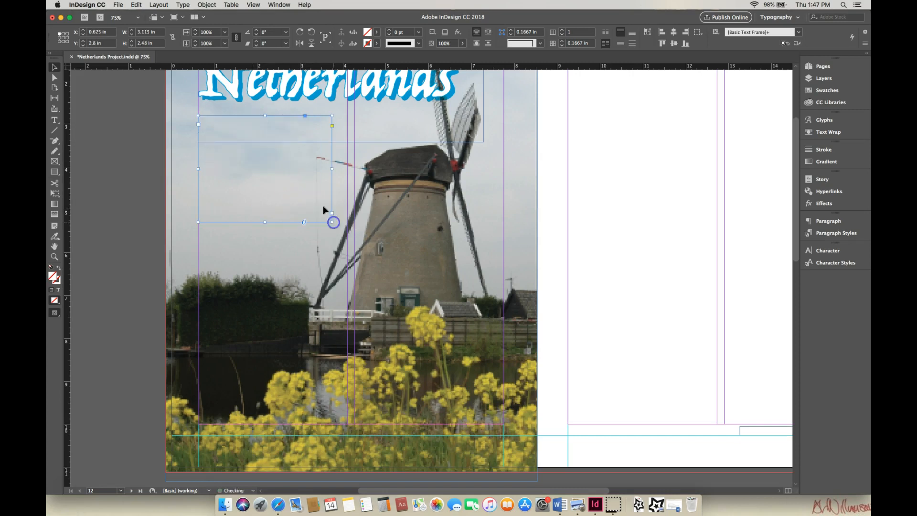
# Enlarge the pull quote's initial E to 31 pt with 37 pt leading and a -6 pt baseline shift
pyautogui.doubleClick(204, 121)
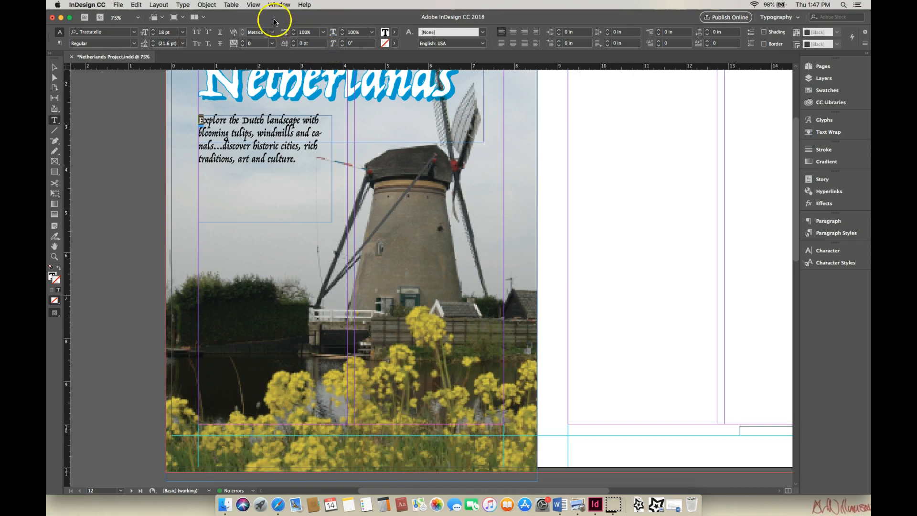
pyautogui.click(184, 6)
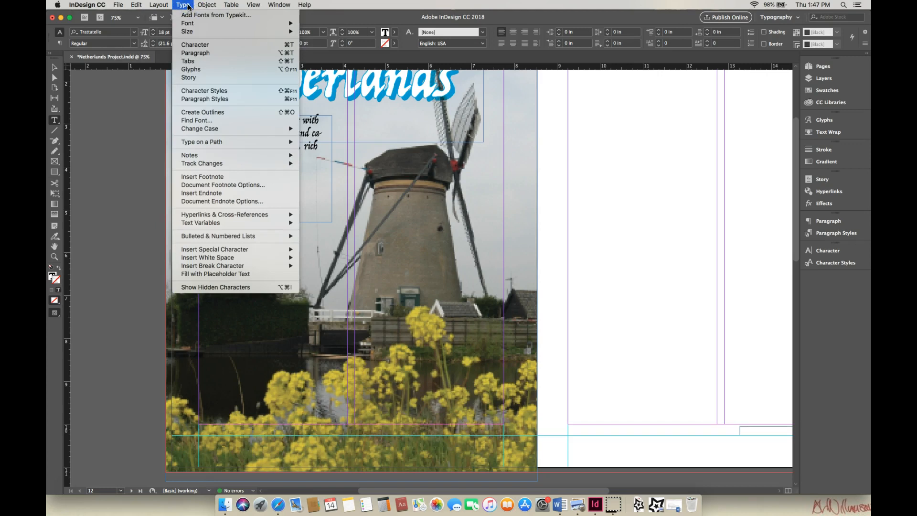
pyautogui.click(307, 51)
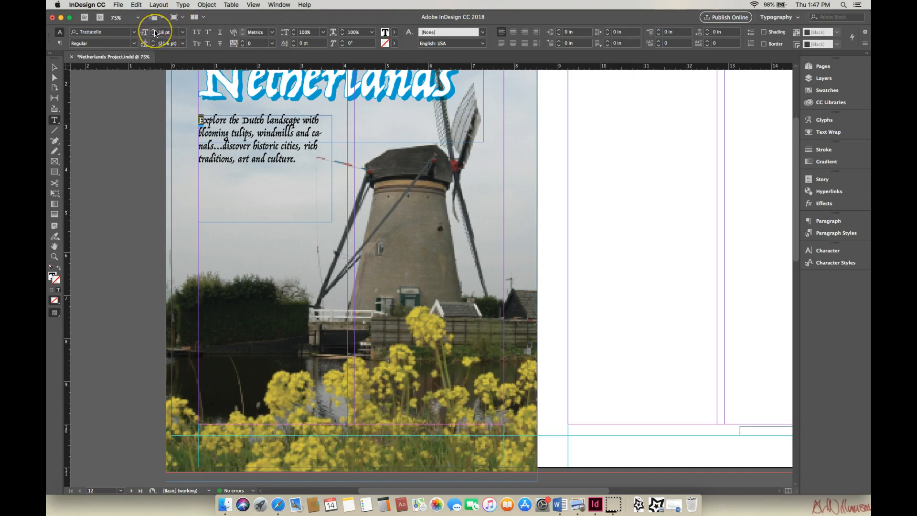
pyautogui.click(155, 30)
pyautogui.click(155, 30)
pyautogui.click(155, 30)
pyautogui.click(154, 30)
pyautogui.click(155, 31)
pyautogui.click(155, 31)
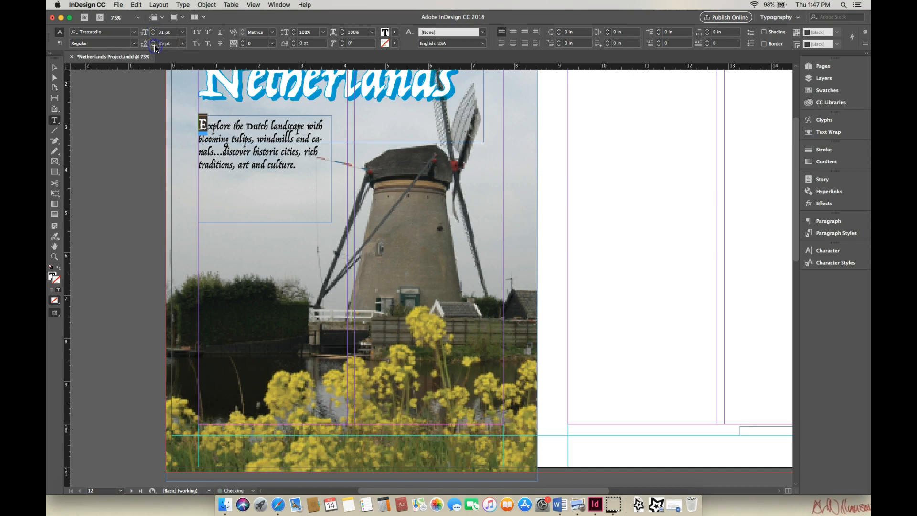
pyautogui.click(294, 46)
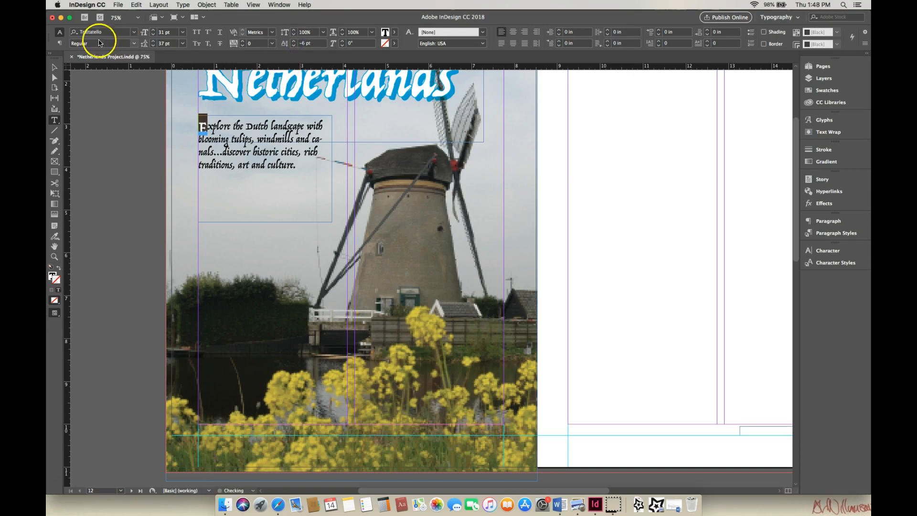
pyautogui.click(54, 68)
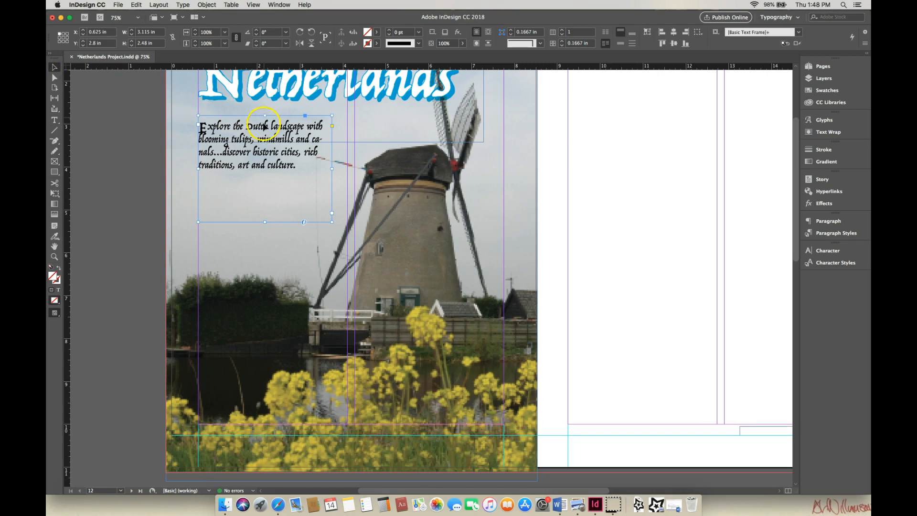
# Reselect the initial E of the pull quote and set its baseline shift to -5 pt
pyautogui.doubleClick(209, 129)
pyautogui.moveTo(201, 126); pyautogui.dragTo(318, 165)
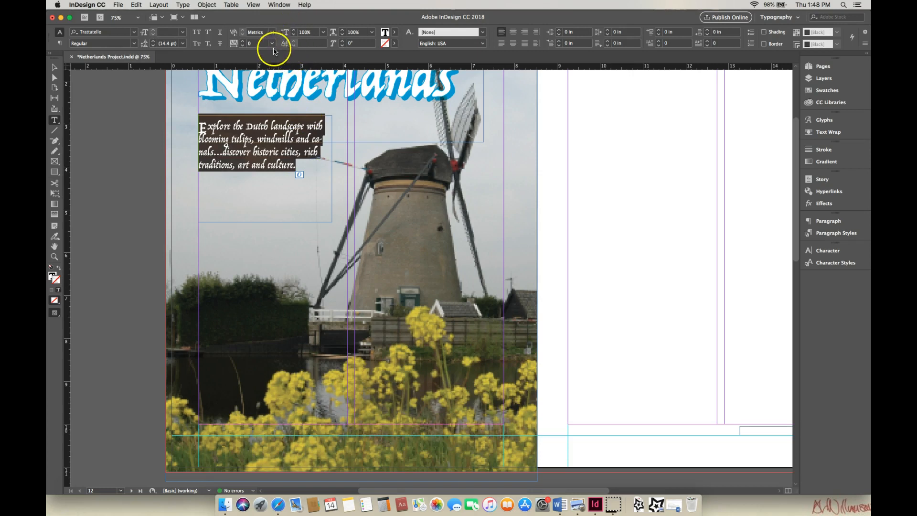
pyautogui.click(209, 129)
pyautogui.moveTo(209, 129); pyautogui.dragTo(199, 127)
pyautogui.click(295, 44)
pyautogui.click(272, 134)
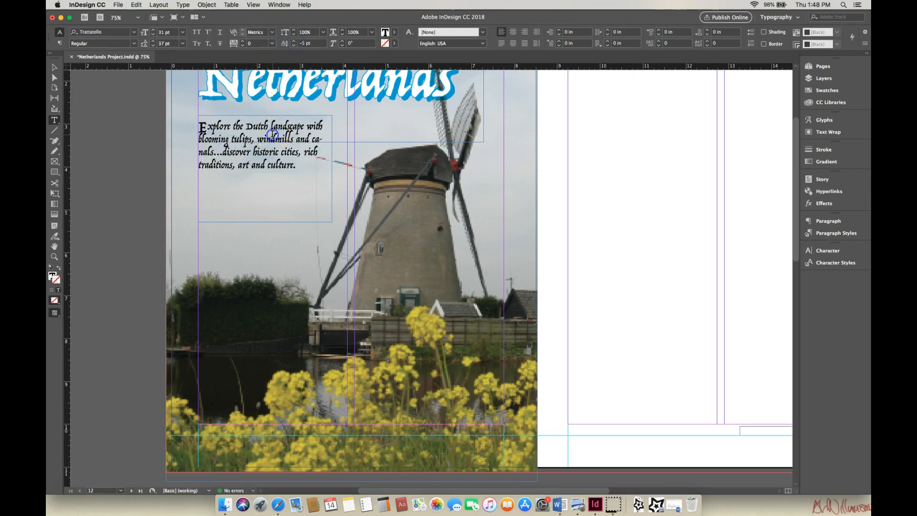
# Resize the pull quote frame to about 3.175 in wide and 1.68 in high
pyautogui.click(243, 141)
pyautogui.click(57, 65)
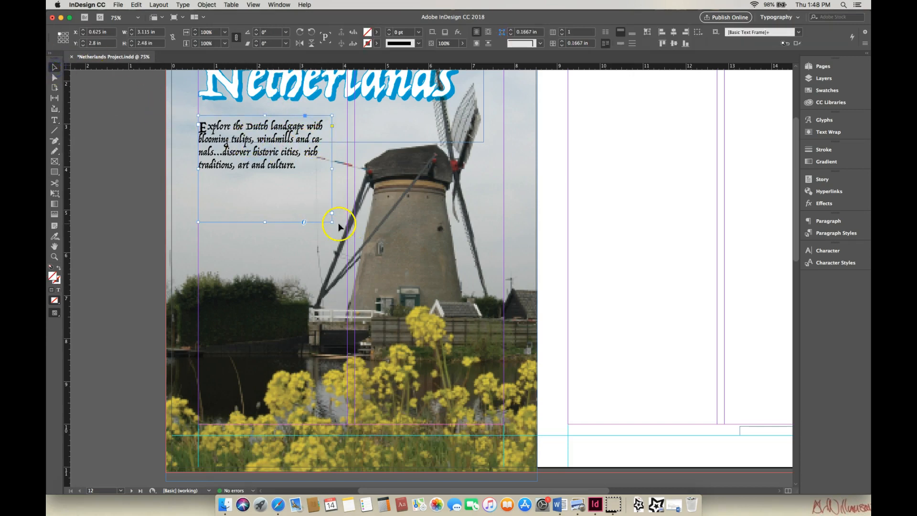
pyautogui.moveTo(332, 222); pyautogui.dragTo(347, 167)
pyautogui.moveTo(347, 166); pyautogui.dragTo(336, 188)
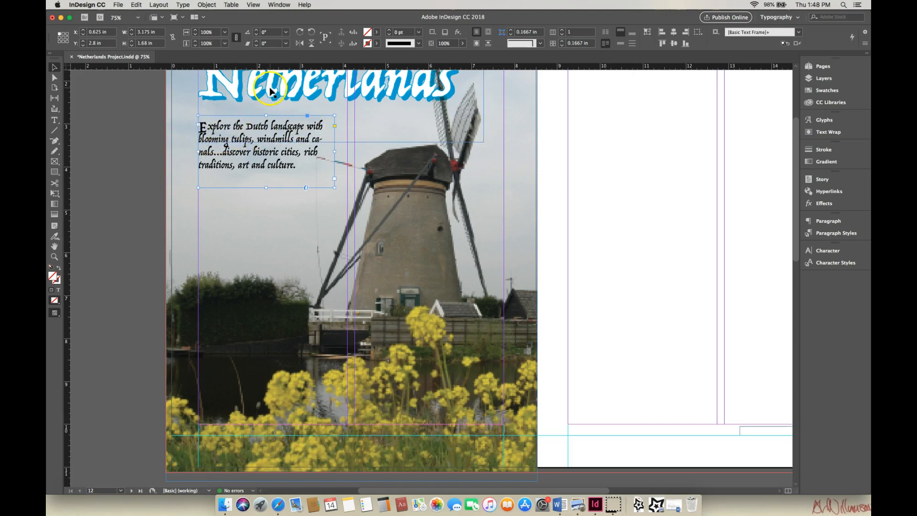
# Set the leading of the pull quote text after the initial E to 24 pt
pyautogui.doubleClick(210, 128)
pyautogui.moveTo(211, 128); pyautogui.dragTo(307, 169)
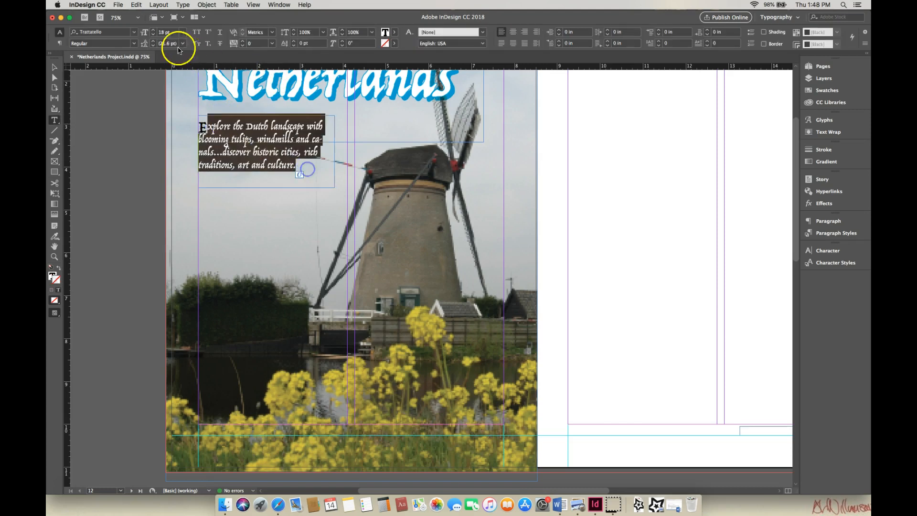
pyautogui.click(153, 42)
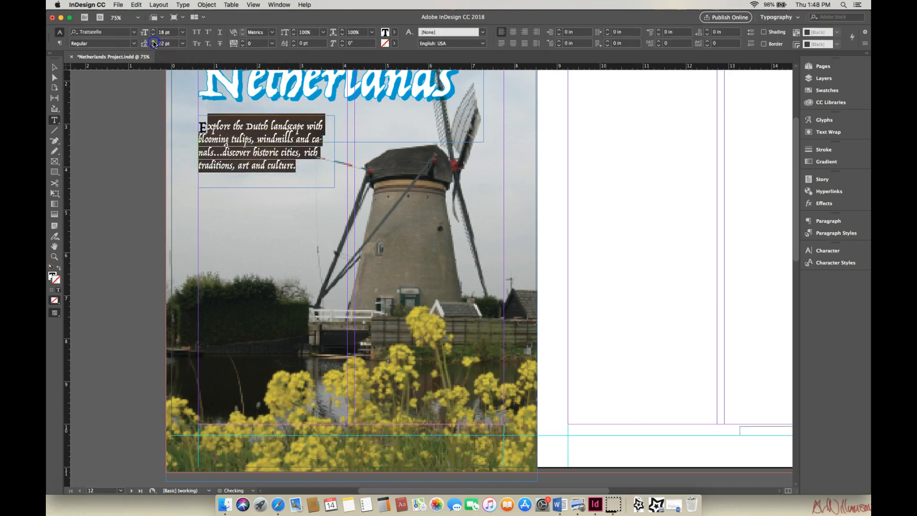
pyautogui.click(154, 42)
pyautogui.click(153, 42)
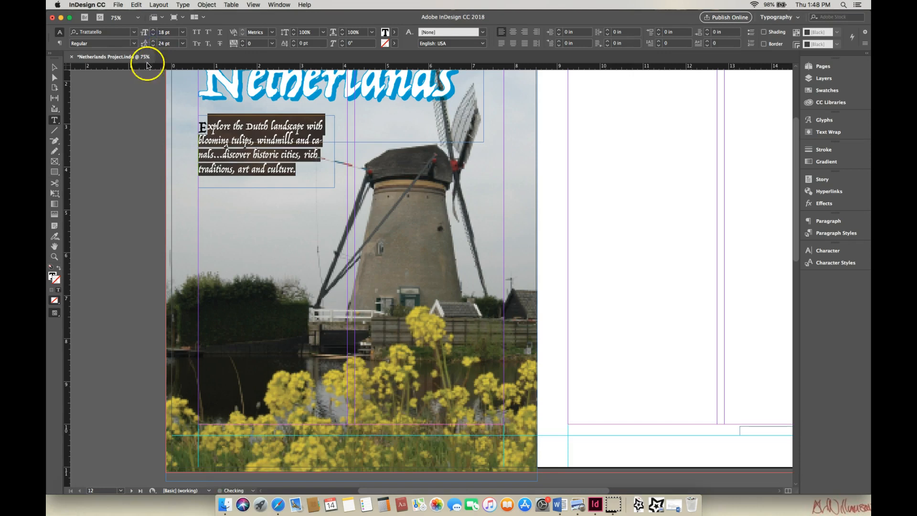
pyautogui.click(54, 68)
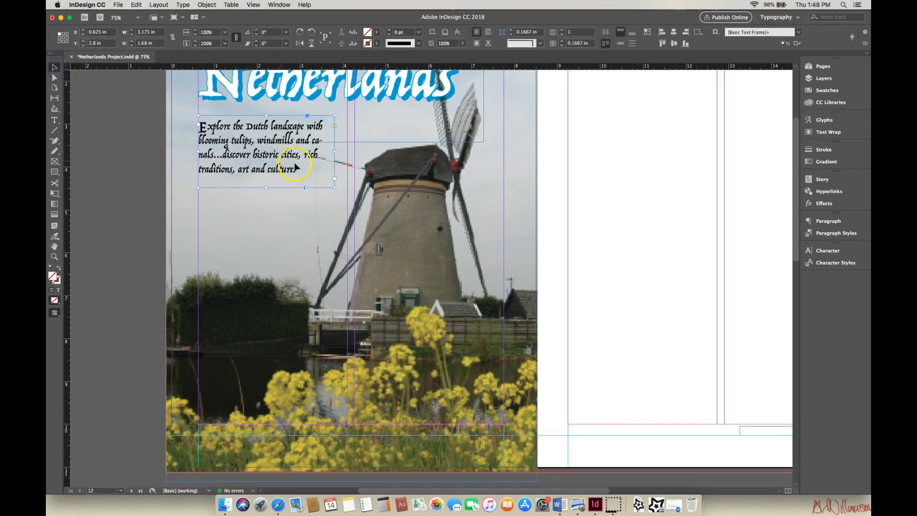
# Set the font size of the pull quote text after the initial E to 19 pt
pyautogui.doubleClick(209, 126)
pyautogui.moveTo(200, 127); pyautogui.dragTo(287, 166)
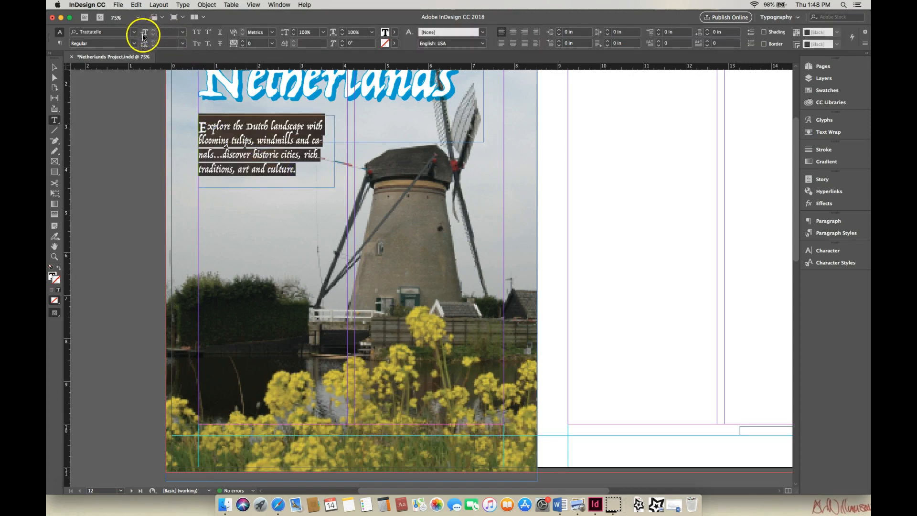
pyautogui.click(210, 127)
pyautogui.moveTo(209, 127); pyautogui.dragTo(299, 168)
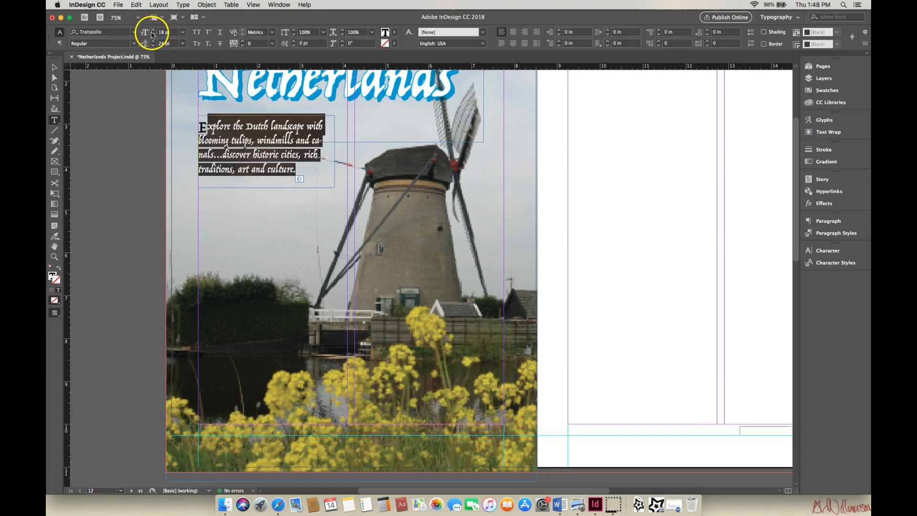
pyautogui.click(152, 33)
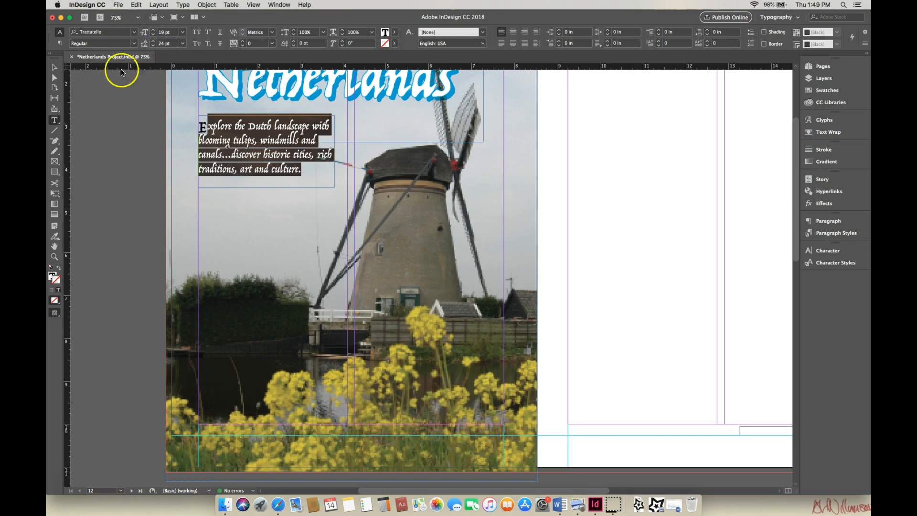
pyautogui.click(55, 69)
# Move the pull quote frame over the dark hedge at about X 0.22 in, Y 7.195 in and fill its text with Paper
pyautogui.click(307, 180)
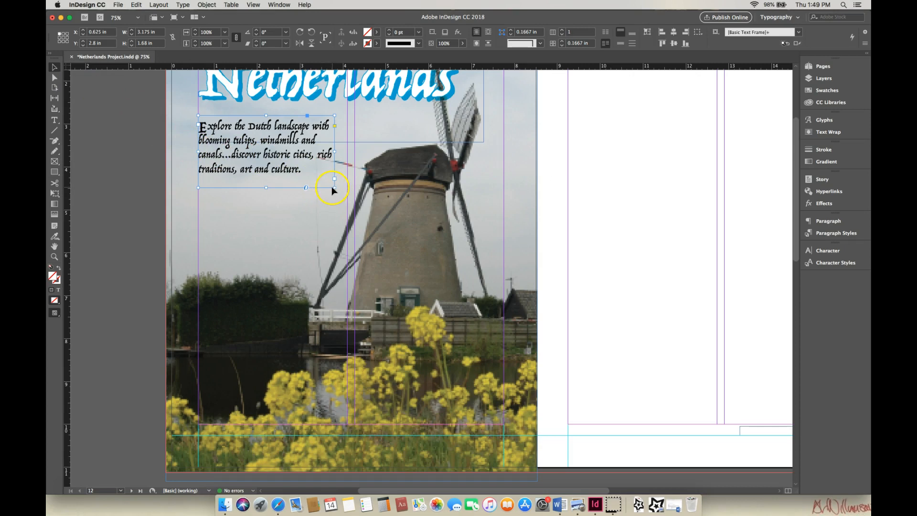
pyautogui.moveTo(282, 141); pyautogui.dragTo(264, 332)
pyautogui.doubleClick(219, 317)
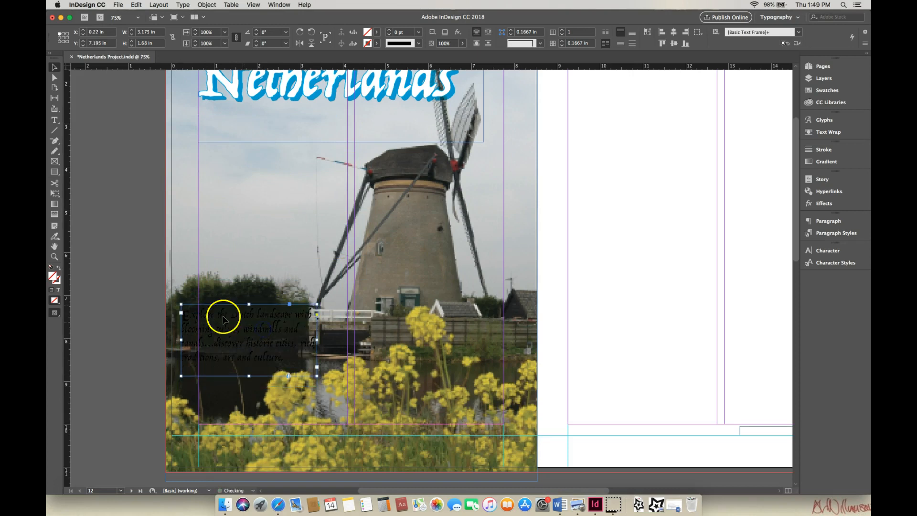
pyautogui.moveTo(184, 311); pyautogui.dragTo(315, 354)
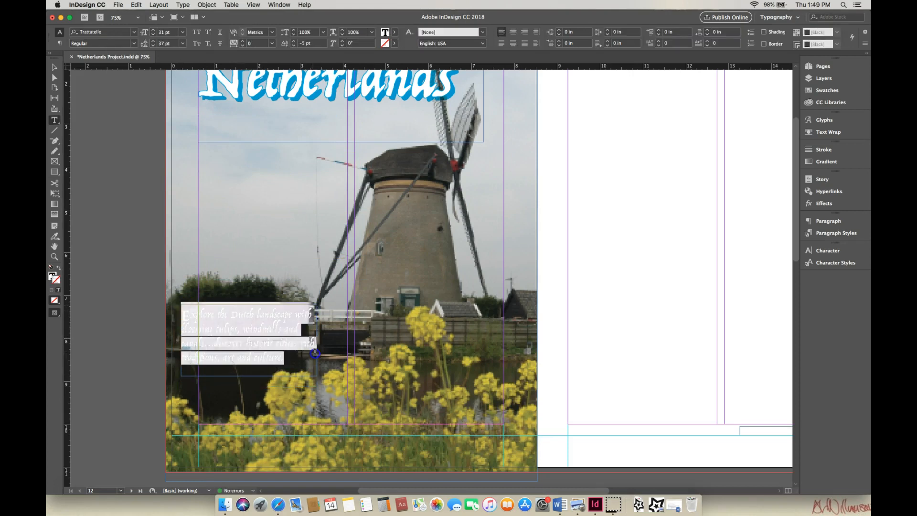
pyautogui.click(394, 33)
pyautogui.click(320, 77)
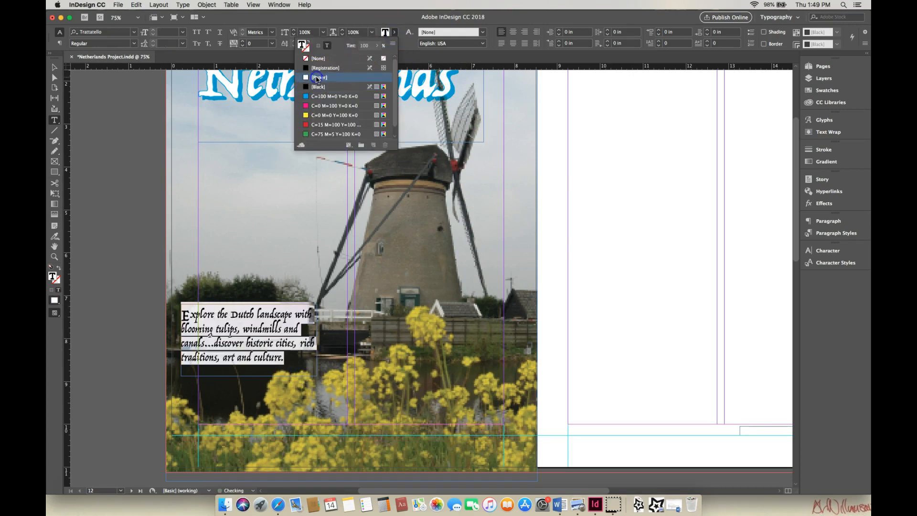
pyautogui.click(53, 68)
pyautogui.click(54, 68)
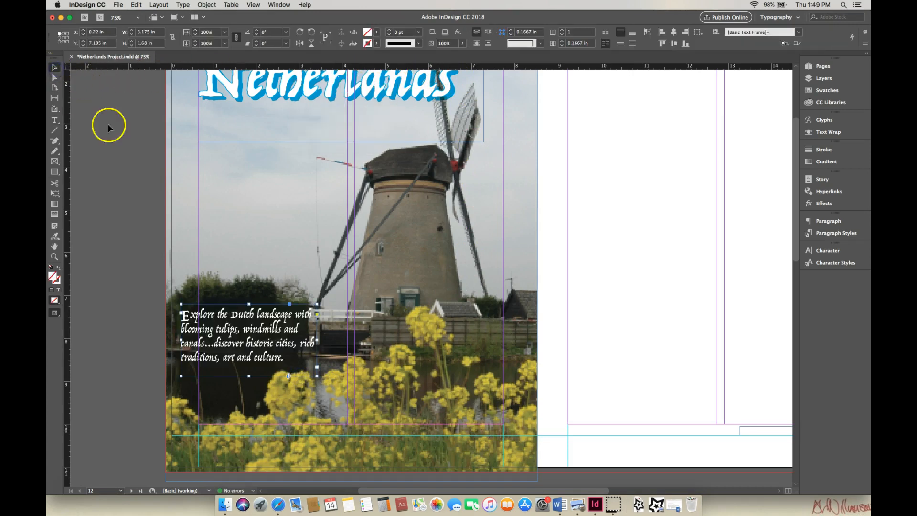
# Undo the pull quote's recent moves and Paper fill, back to its place beneath the title with black text
pyautogui.moveTo(258, 332); pyautogui.dragTo(251, 337)
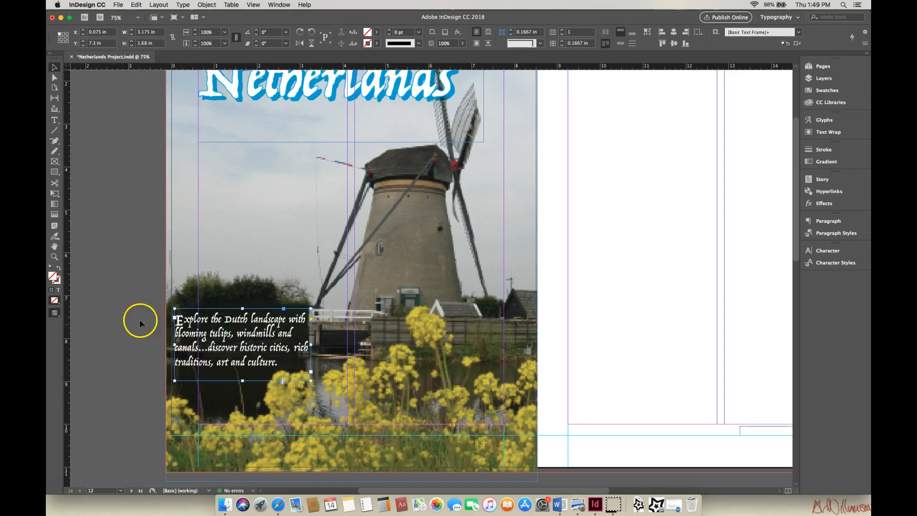
pyautogui.click(137, 5)
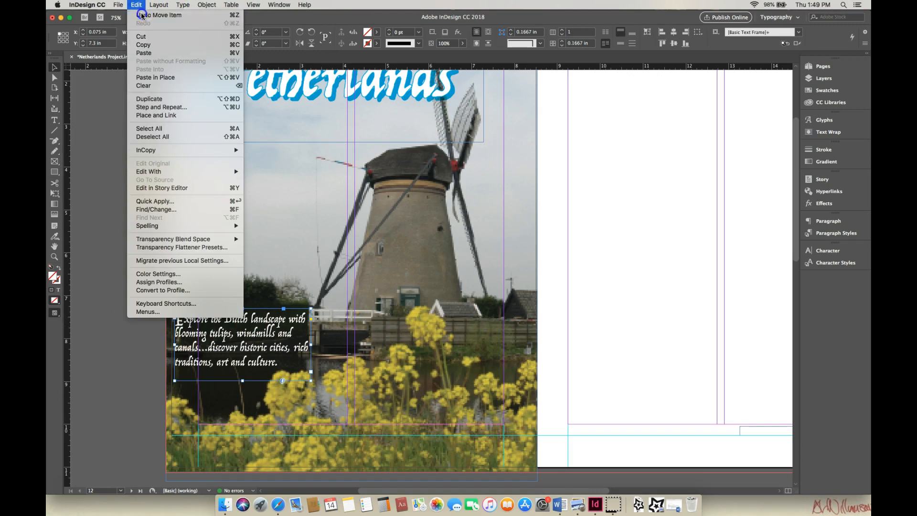
pyautogui.click(153, 15)
pyautogui.click(137, 4)
pyautogui.click(140, 15)
pyautogui.click(137, 5)
pyautogui.click(142, 15)
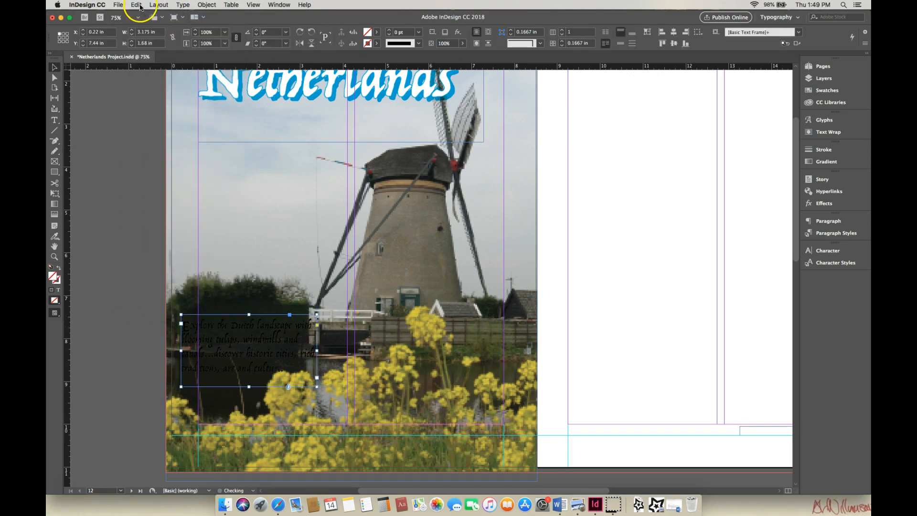
pyautogui.click(137, 5)
pyautogui.click(143, 16)
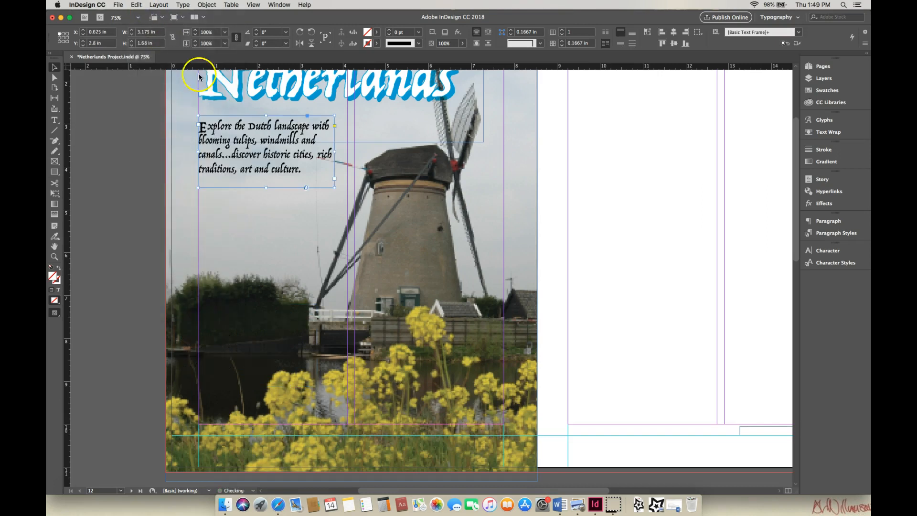
# Move the pull quote frame slightly up beneath the title, to about X 0.625 in, Y 2.66 in
pyautogui.moveTo(796, 259); pyautogui.dragTo(800, 237)
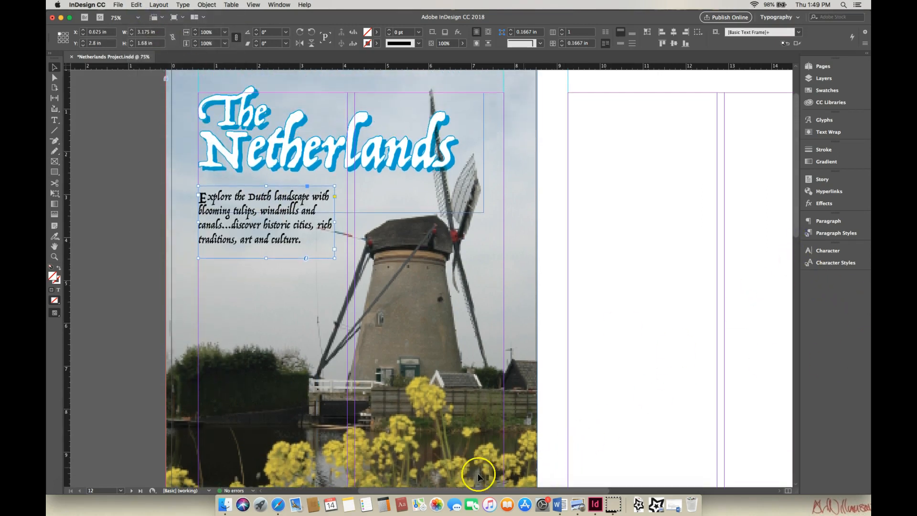
pyautogui.moveTo(398, 491); pyautogui.dragTo(417, 492)
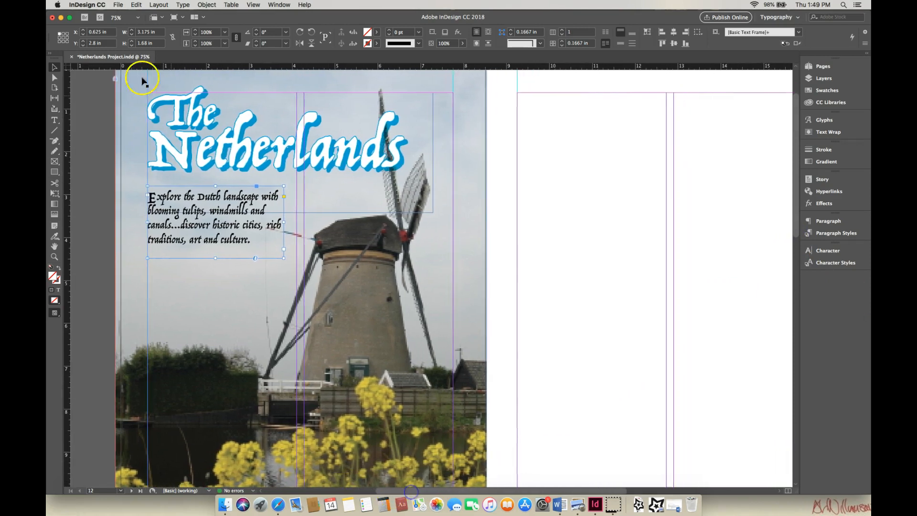
pyautogui.click(549, 115)
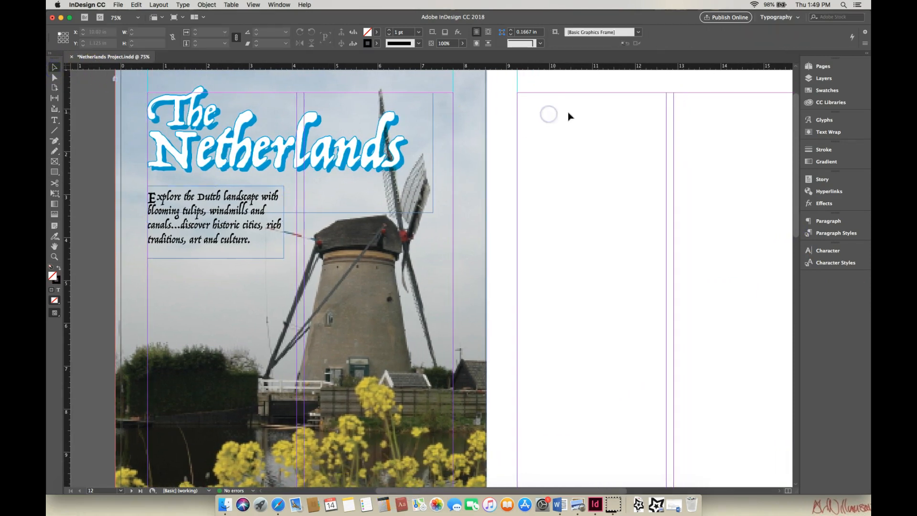
pyautogui.moveTo(794, 191); pyautogui.dragTo(801, 222)
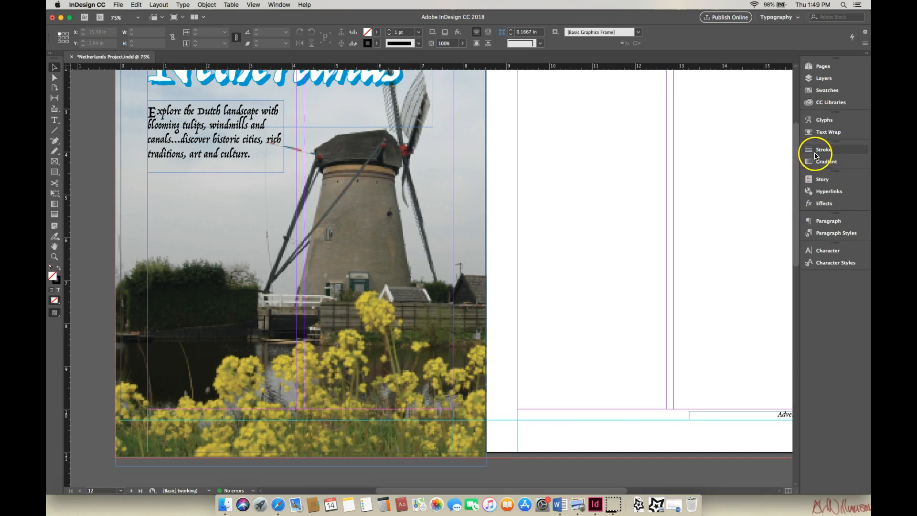
pyautogui.moveTo(266, 117); pyautogui.dragTo(252, 109)
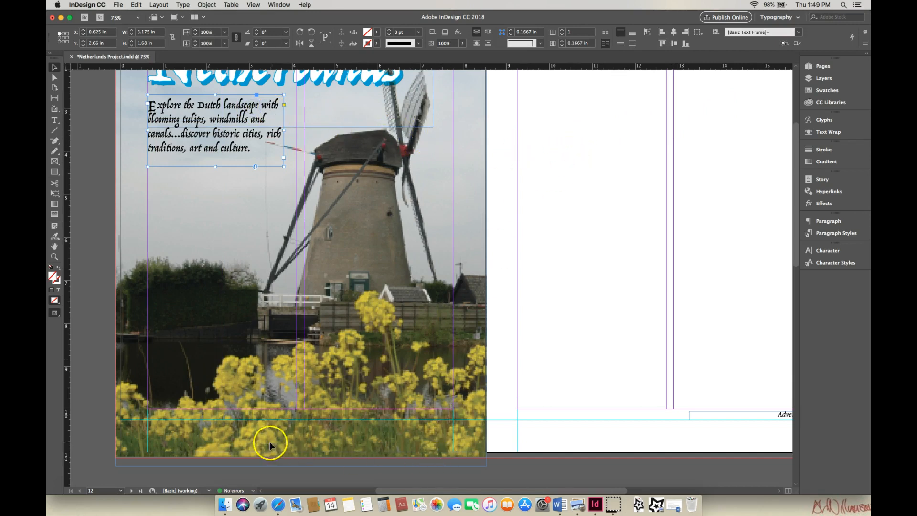
pyautogui.click(477, 272)
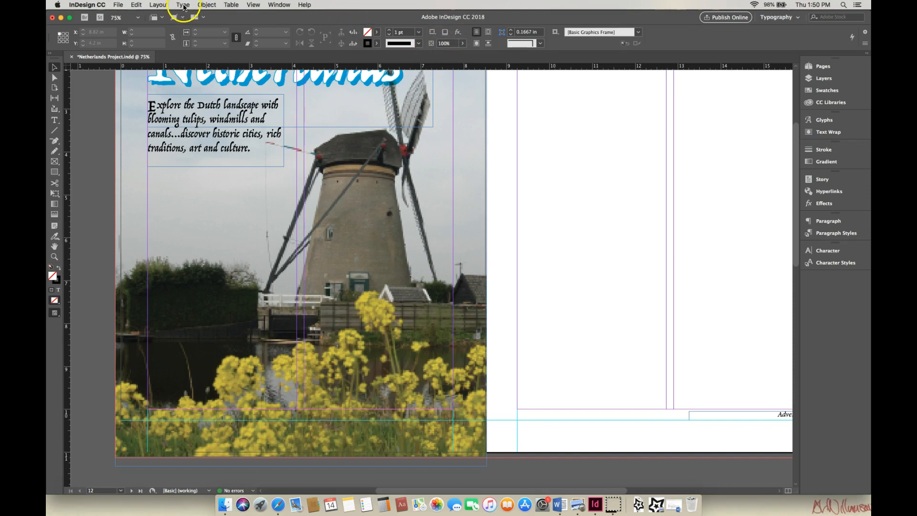
pyautogui.click(208, 5)
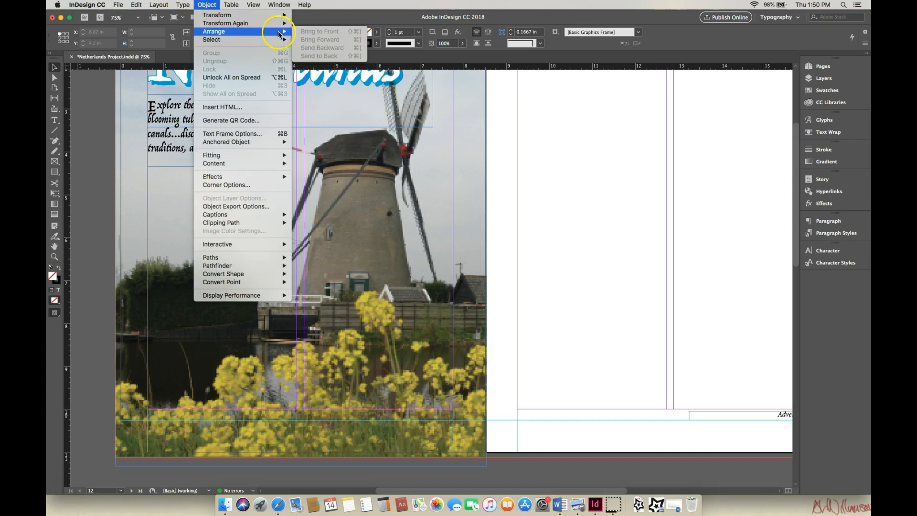
pyautogui.click(462, 221)
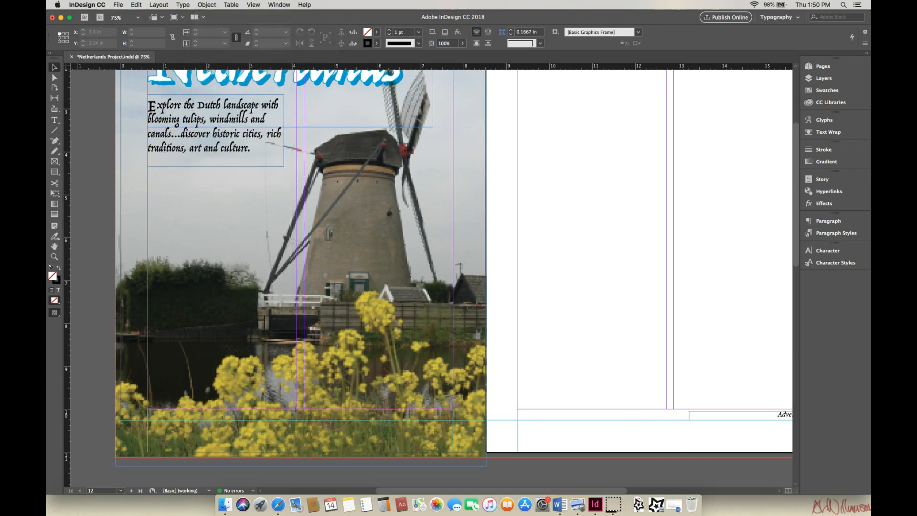
pyautogui.click(328, 466)
pyautogui.click(339, 290)
pyautogui.click(207, 4)
pyautogui.moveTo(217, 33)
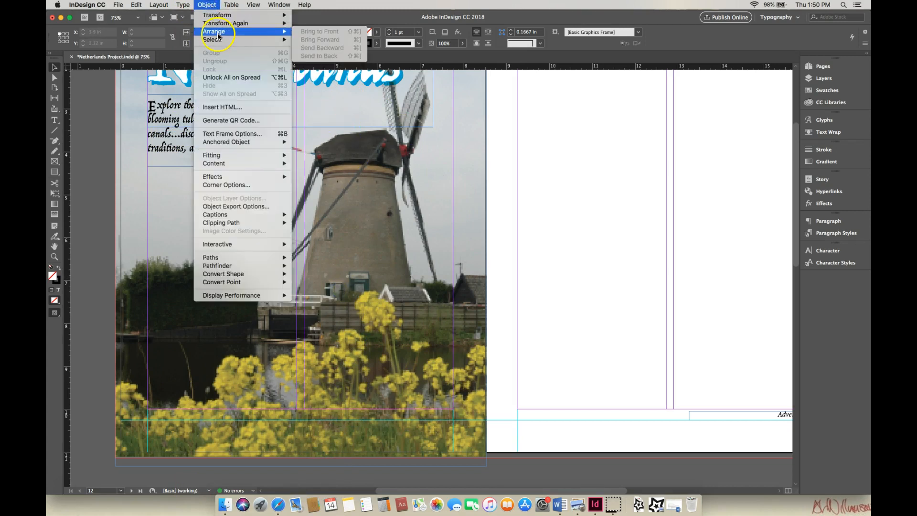
pyautogui.click(381, 242)
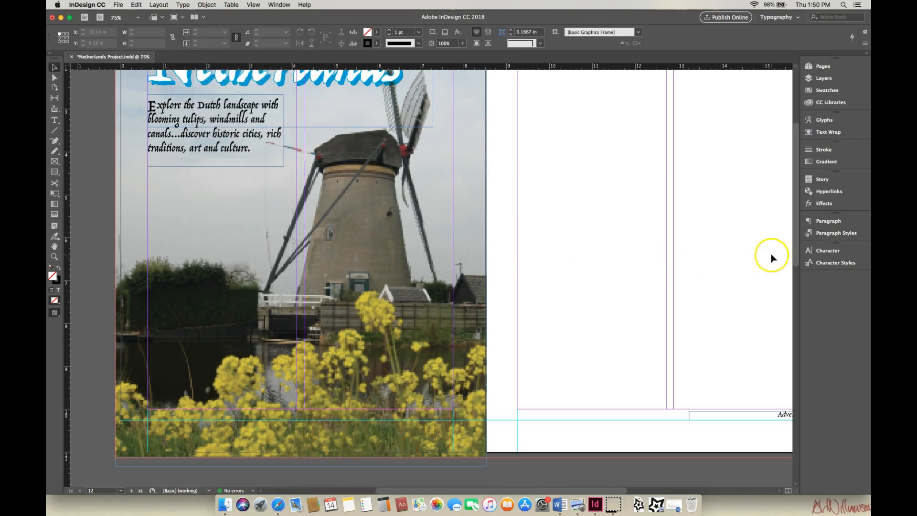
# Unlock all objects on the spread and send the windmill photo backward behind the page 12 footer
pyautogui.moveTo(796, 270); pyautogui.dragTo(800, 232)
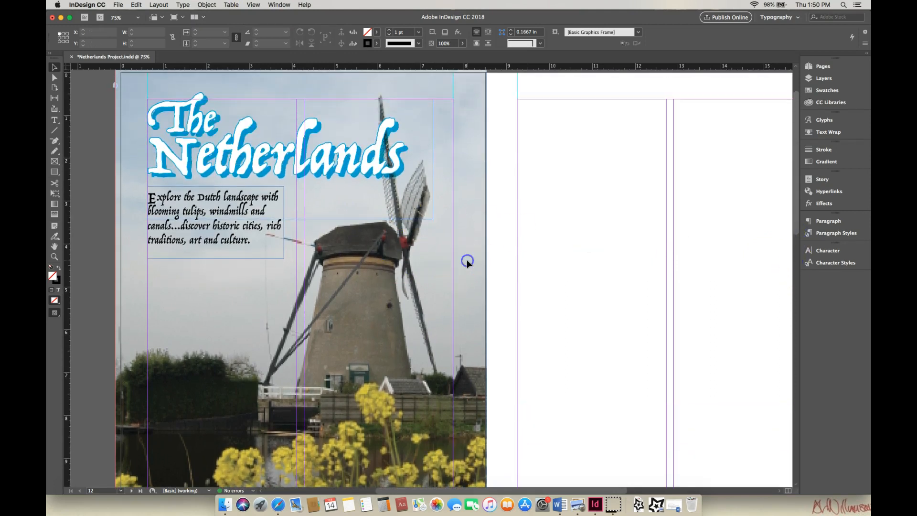
pyautogui.click(207, 5)
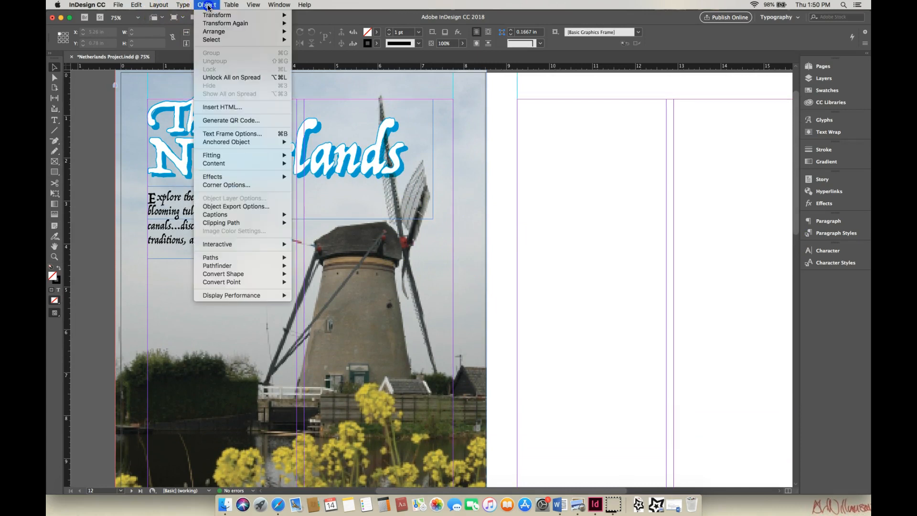
pyautogui.click(229, 77)
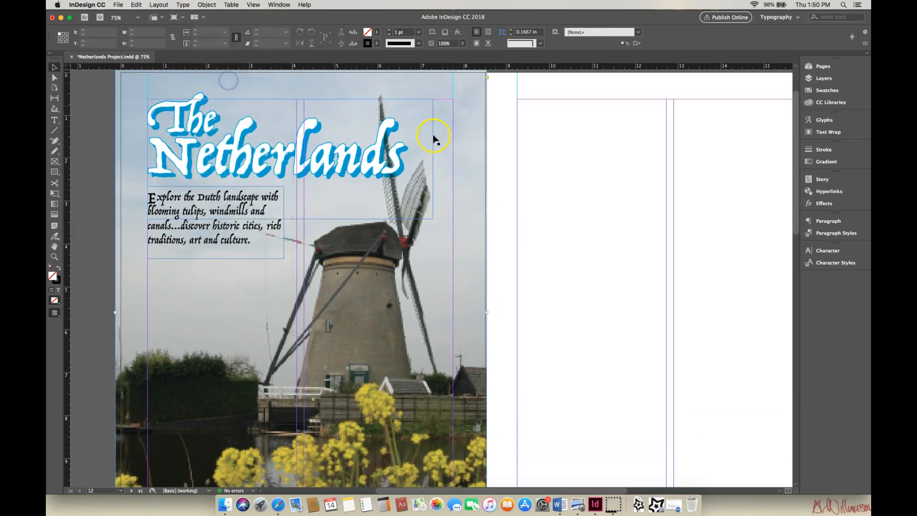
pyautogui.click(207, 5)
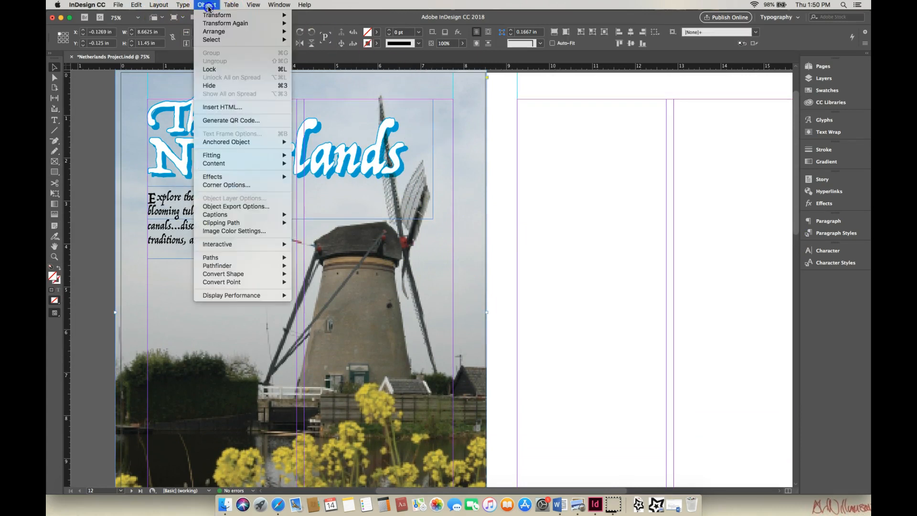
pyautogui.moveTo(251, 34)
pyautogui.click(321, 48)
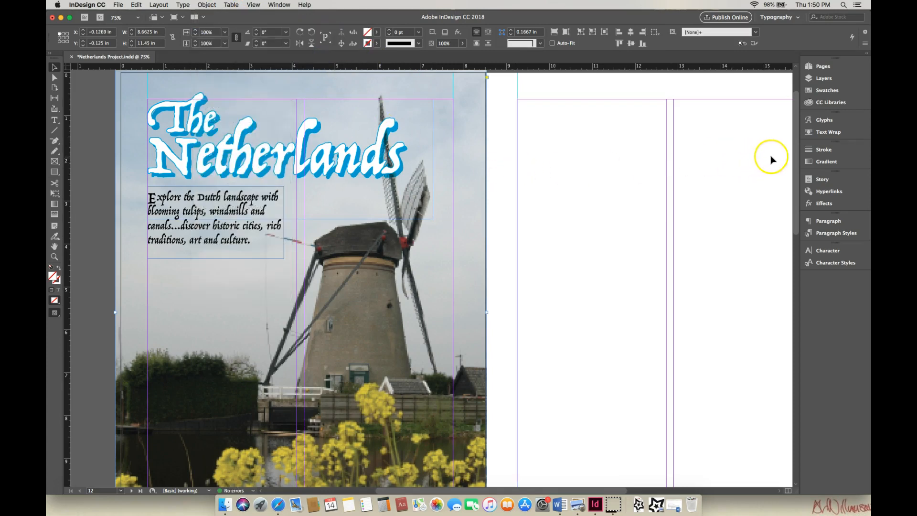
# Set the fill of the "12 Adventures" footer text on page 12 to Paper
pyautogui.moveTo(794, 175); pyautogui.dragTo(793, 214)
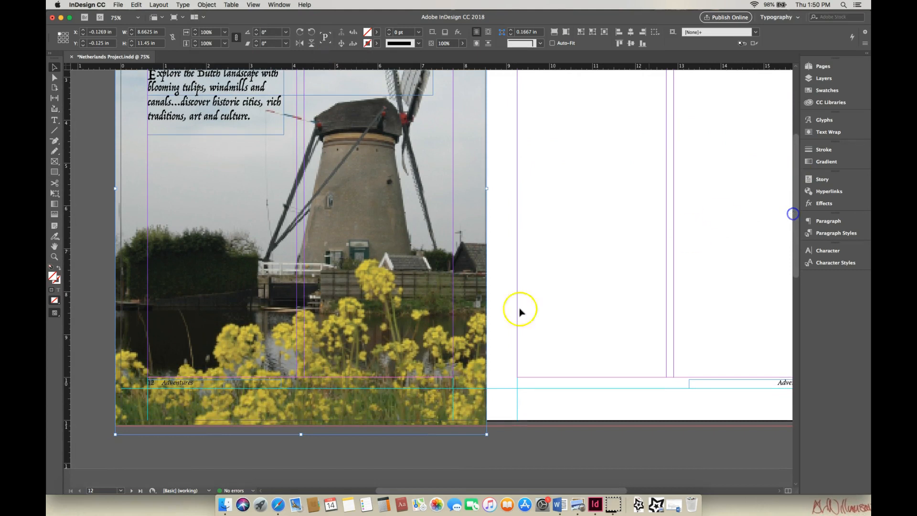
pyautogui.doubleClick(192, 382)
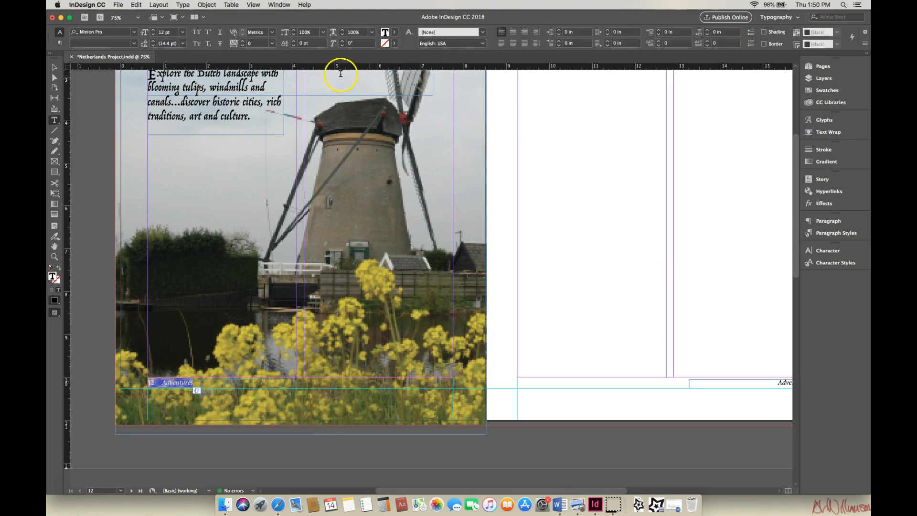
pyautogui.click(395, 32)
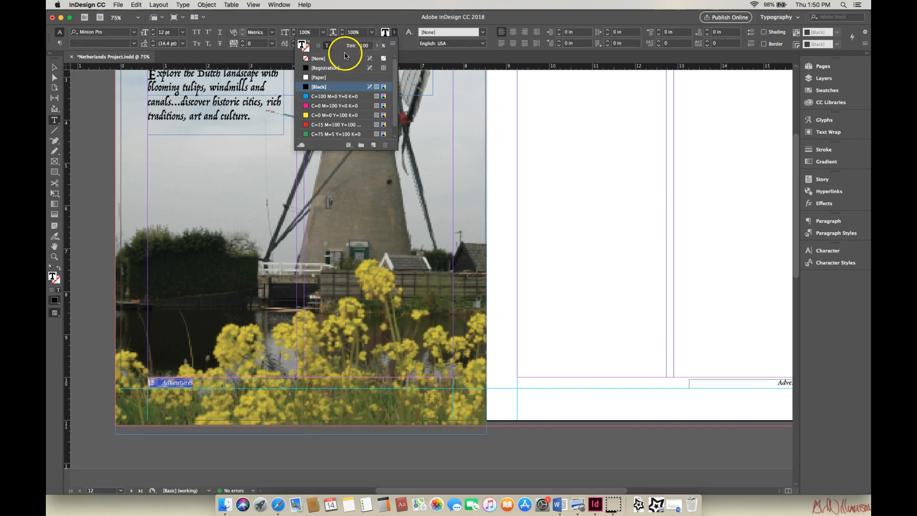
pyautogui.click(318, 77)
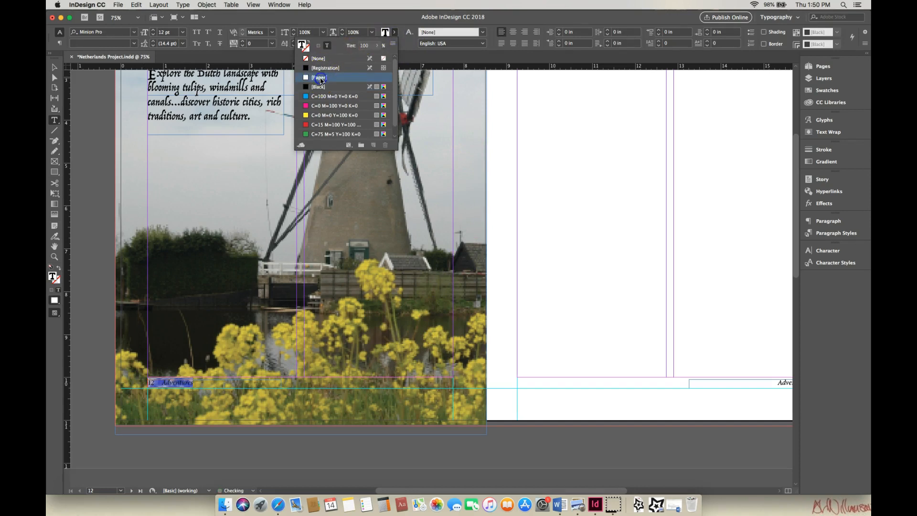
pyautogui.click(244, 394)
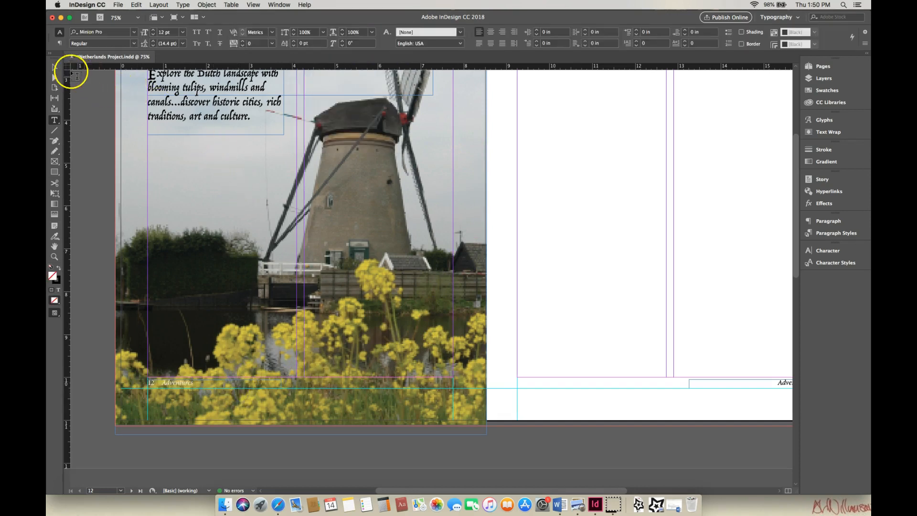
pyautogui.click(55, 68)
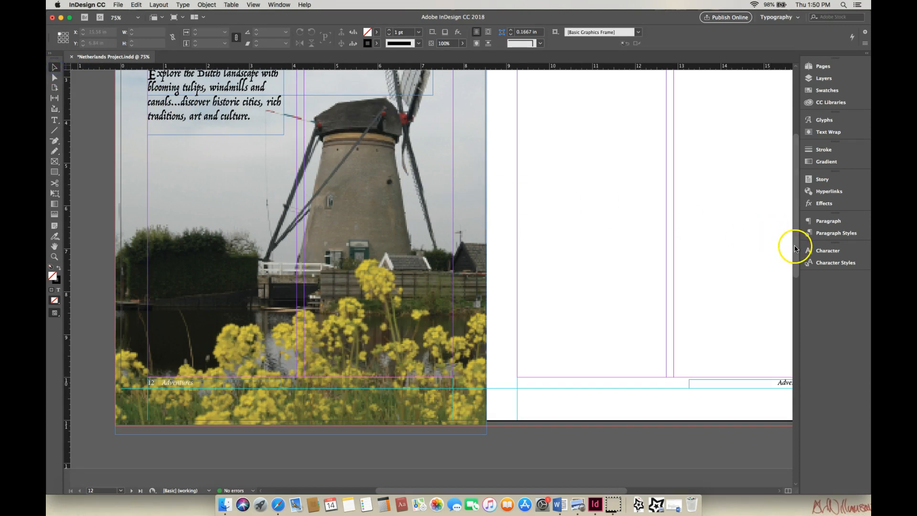
# Shift the windmill image down inside its frame, then stretch its top edge upward to make the image about 11.53 in high
pyautogui.scroll(4, 335, 268)
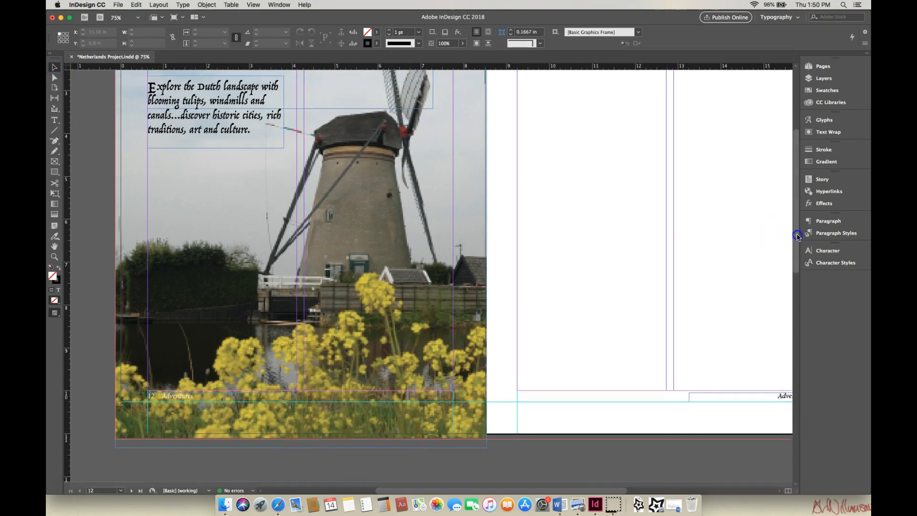
pyautogui.click(395, 223)
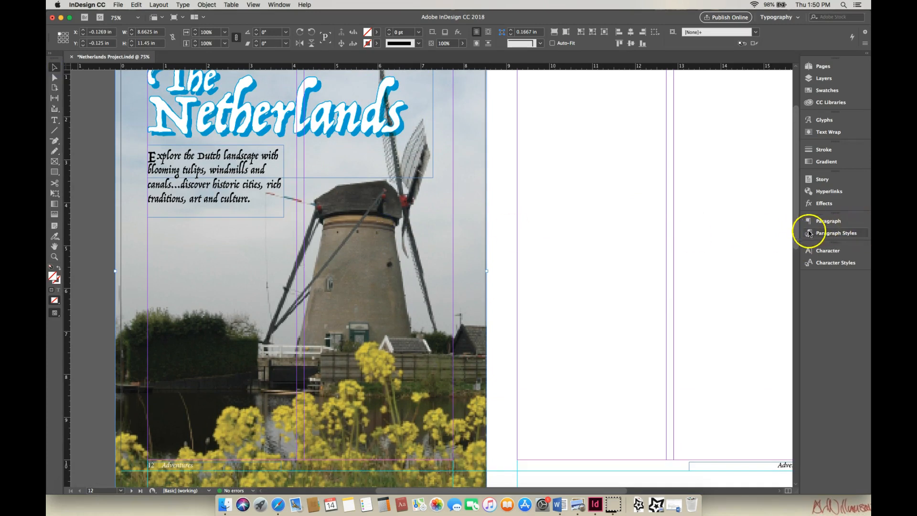
pyautogui.moveTo(798, 231); pyautogui.dragTo(799, 258)
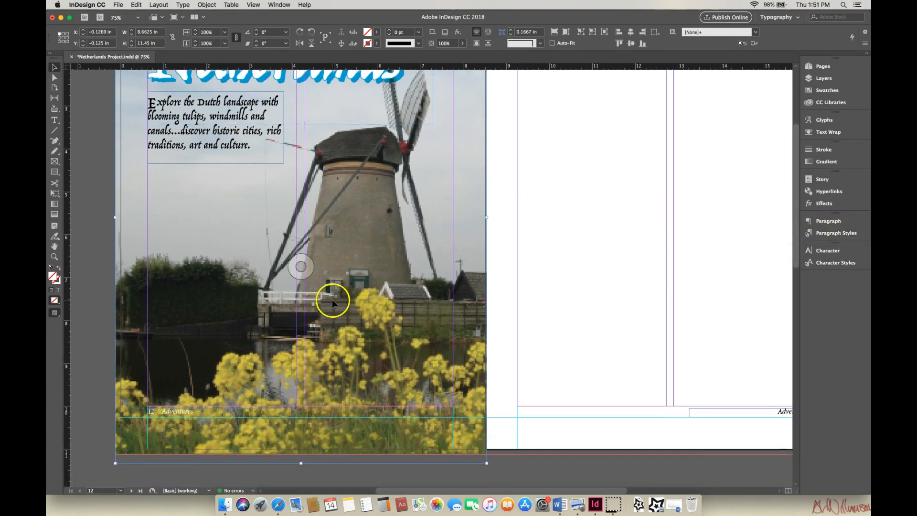
pyautogui.doubleClick(327, 283)
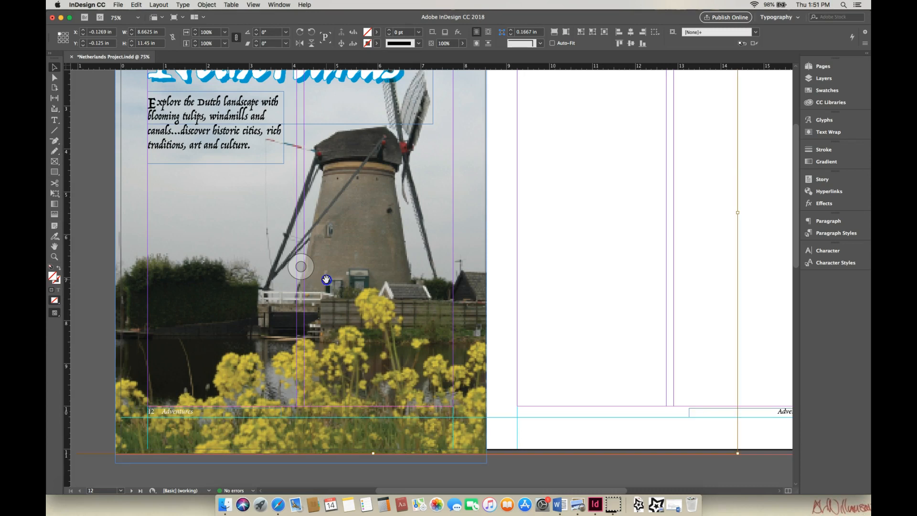
pyautogui.moveTo(327, 286); pyautogui.dragTo(328, 297)
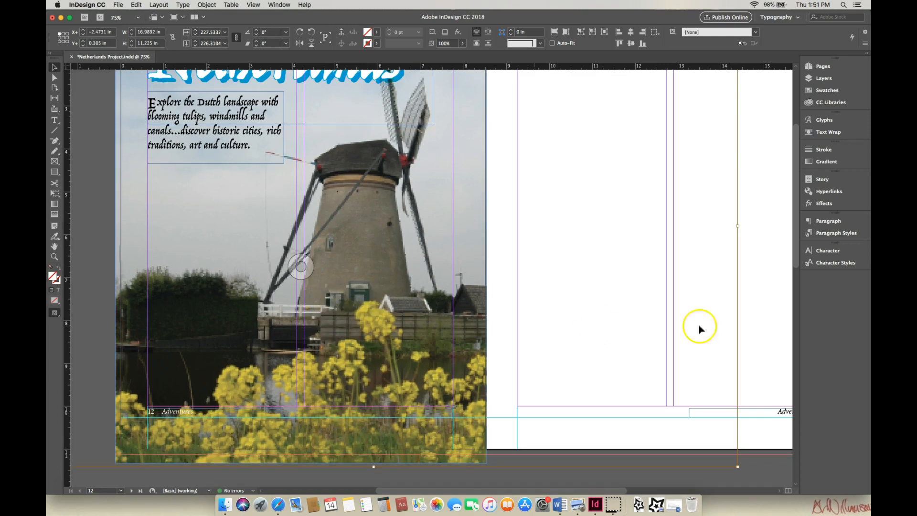
pyautogui.moveTo(794, 249); pyautogui.dragTo(798, 210)
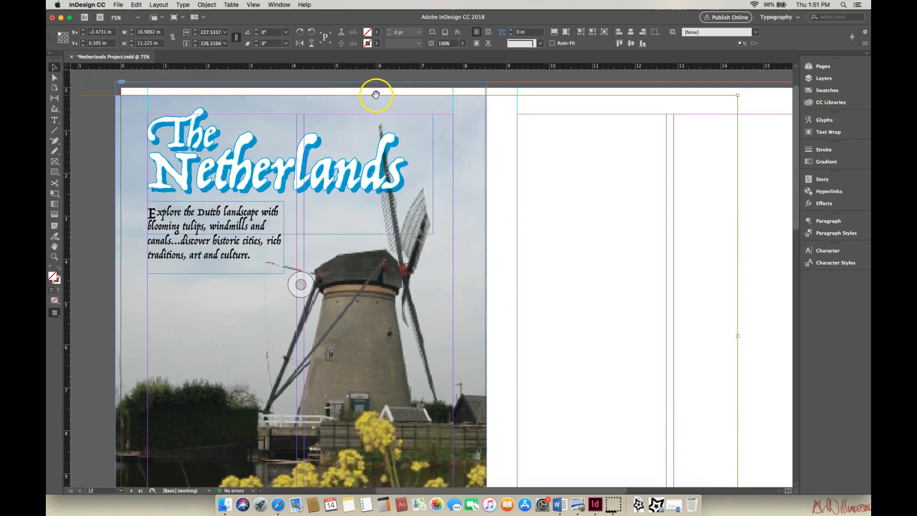
pyautogui.moveTo(371, 93); pyautogui.dragTo(374, 83)
# Move the windmill image down inside its frame to about Y 0.125 in and resize the photo frame to about 11.165 in high
pyautogui.moveTo(795, 205); pyautogui.dragTo(799, 261)
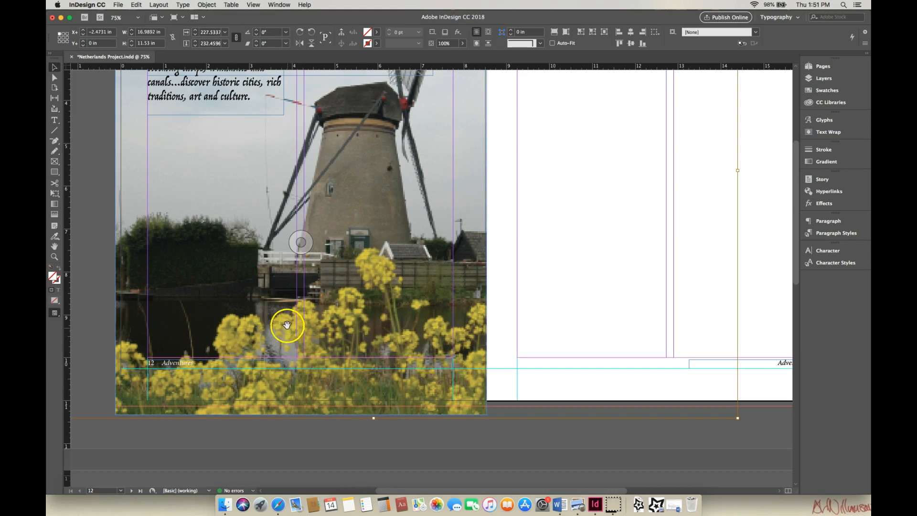
pyautogui.moveTo(296, 299); pyautogui.dragTo(295, 308)
pyautogui.moveTo(300, 419); pyautogui.dragTo(330, 405)
pyautogui.moveTo(795, 268); pyautogui.dragTo(800, 219)
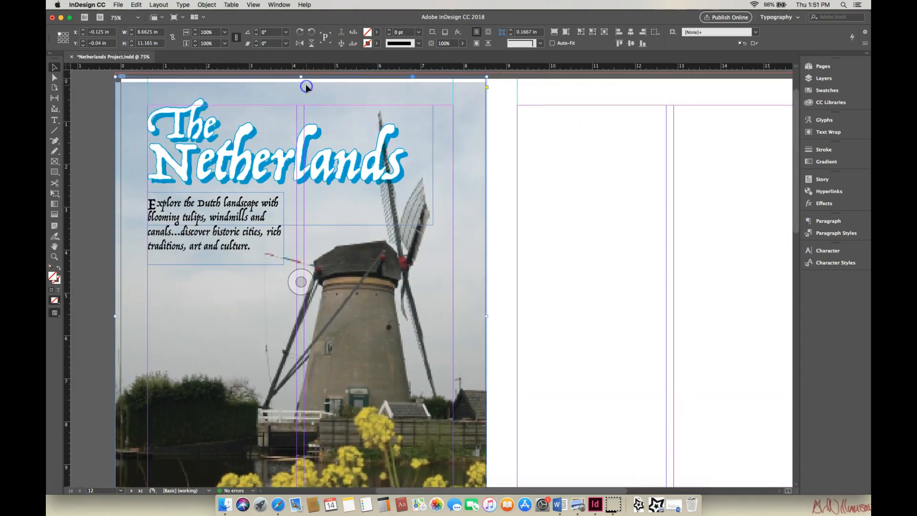
# Enlarge the windmill image inside its frame to about 17.3 in wide and 11.74 in high so it covers page 12's top bleed
pyautogui.doubleClick(425, 157)
pyautogui.click(54, 67)
pyautogui.doubleClick(401, 143)
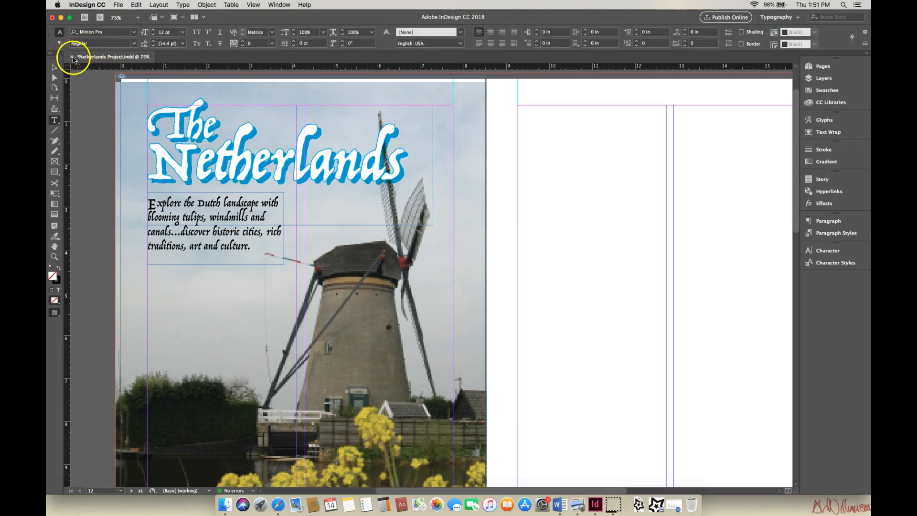
pyautogui.click(54, 67)
pyautogui.click(477, 128)
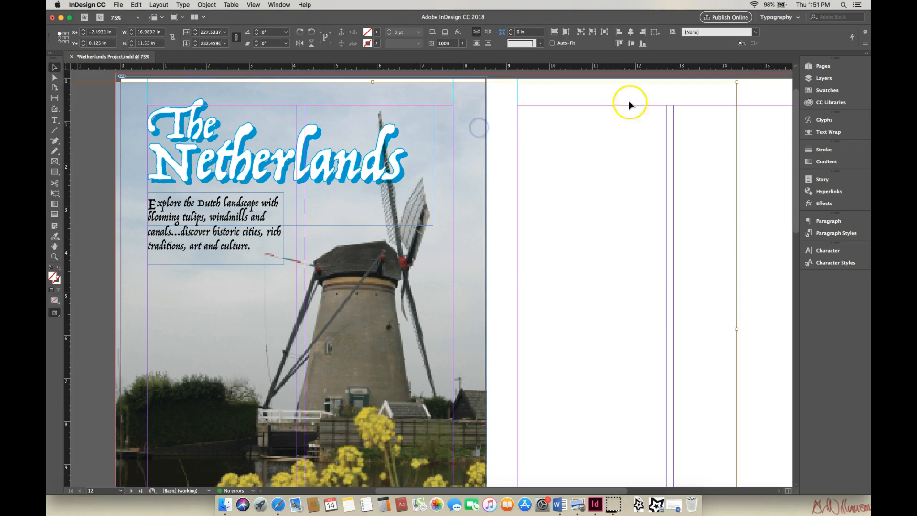
pyautogui.moveTo(737, 84); pyautogui.dragTo(742, 76)
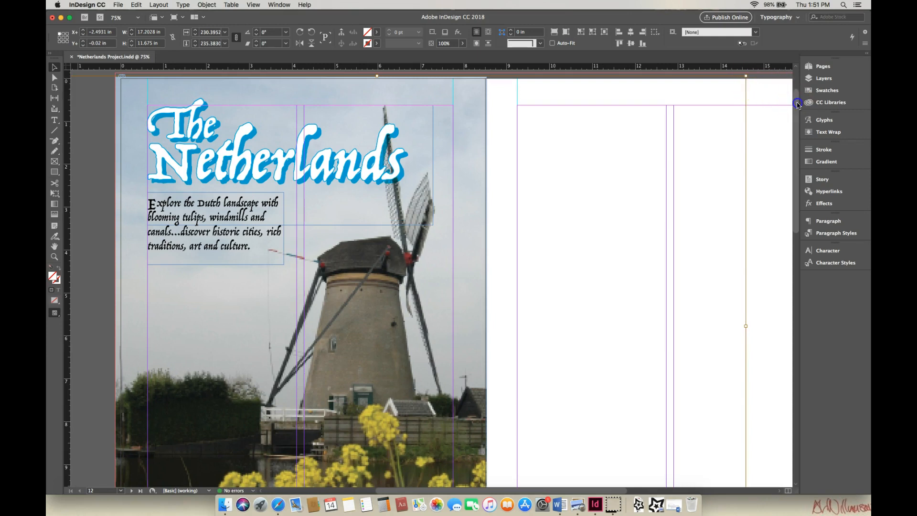
pyautogui.scroll(2, 795, 93)
pyautogui.moveTo(747, 98); pyautogui.dragTo(750, 92)
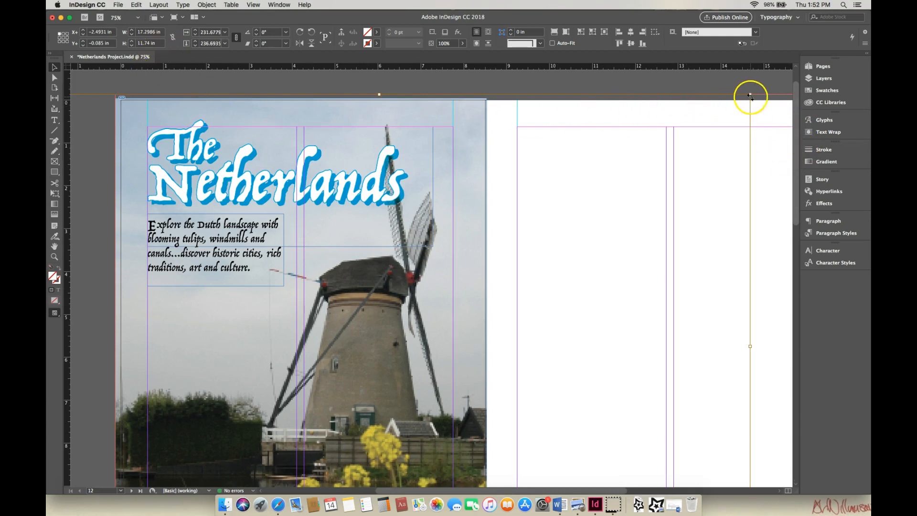
pyautogui.moveTo(795, 139); pyautogui.dragTo(802, 190)
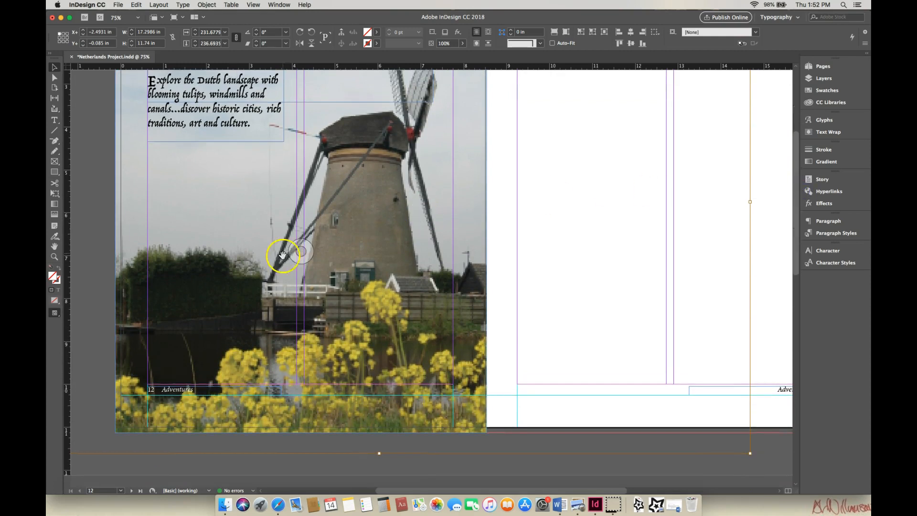
pyautogui.moveTo(466, 491); pyautogui.dragTo(502, 492)
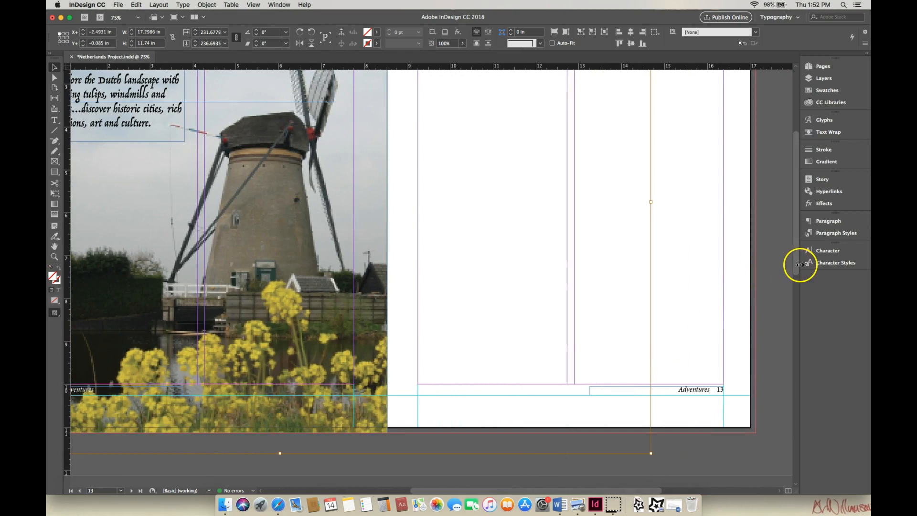
pyautogui.moveTo(528, 491); pyautogui.dragTo(472, 491)
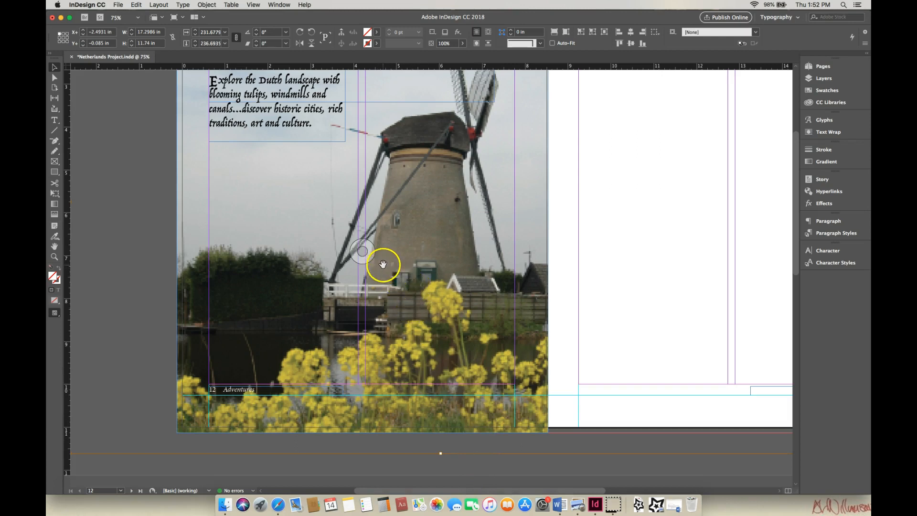
pyautogui.click(101, 102)
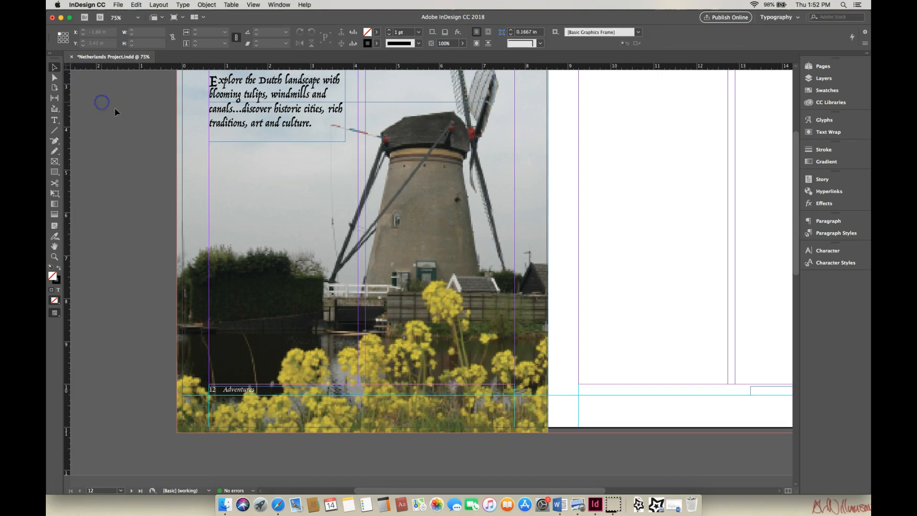
# Draw a text frame about 3.48 in wide and 9.38 in high over page 13's first column and fill it with placeholder text
pyautogui.scroll(1, 797, 238)
pyautogui.moveTo(797, 238); pyautogui.dragTo(806, 199)
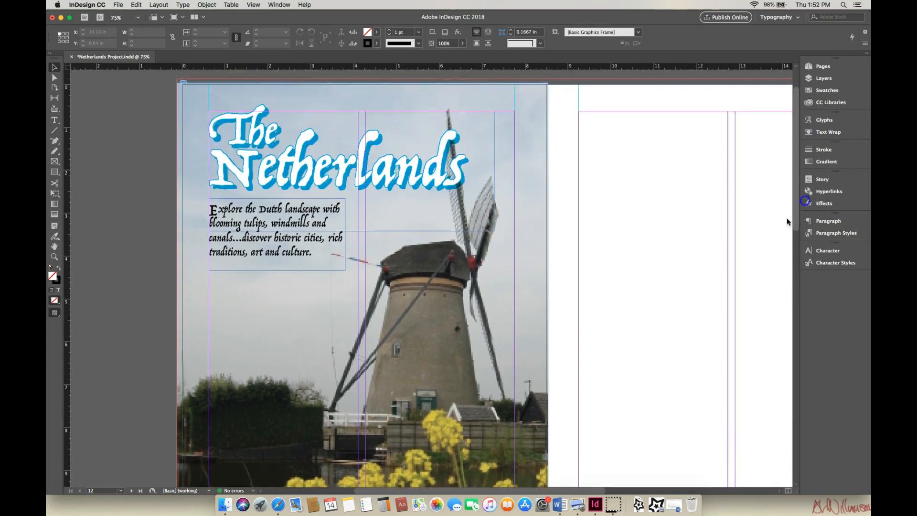
pyautogui.moveTo(444, 491); pyautogui.dragTo(531, 491)
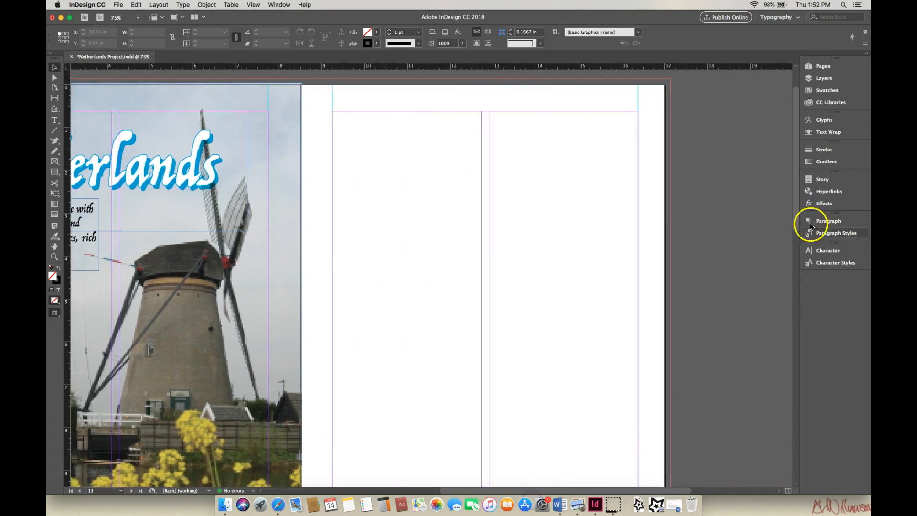
pyautogui.scroll(-3, 799, 224)
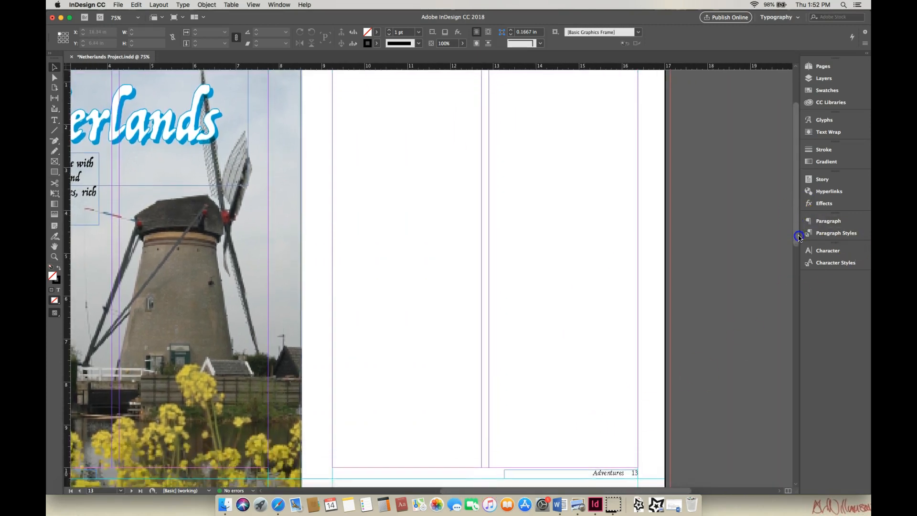
pyautogui.click(55, 121)
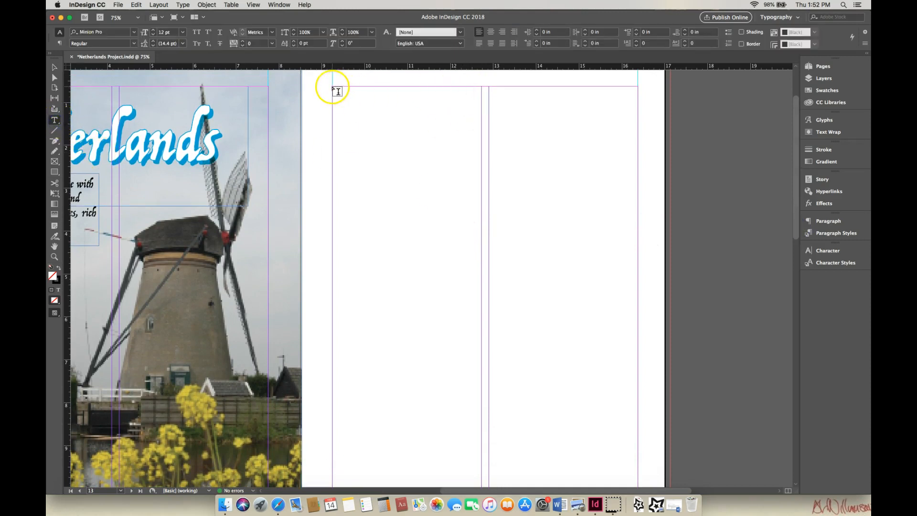
pyautogui.moveTo(333, 87); pyautogui.dragTo(481, 434)
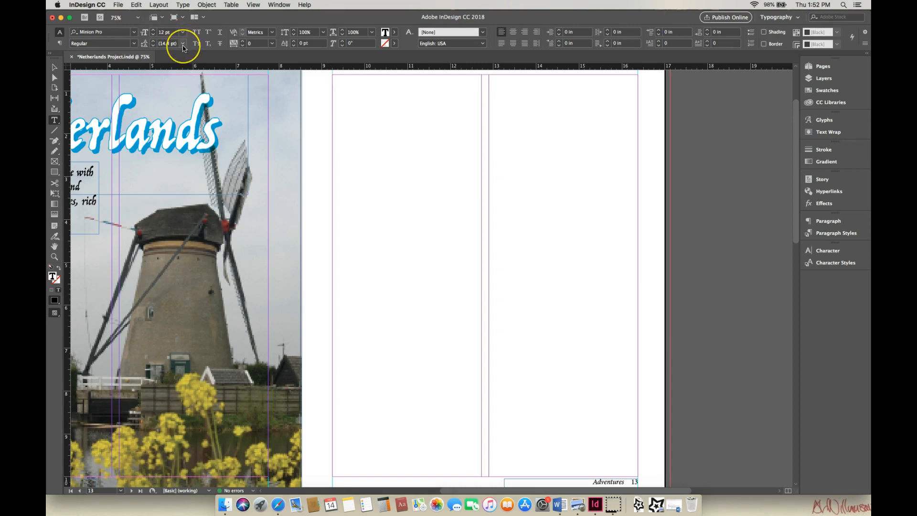
pyautogui.click(188, 5)
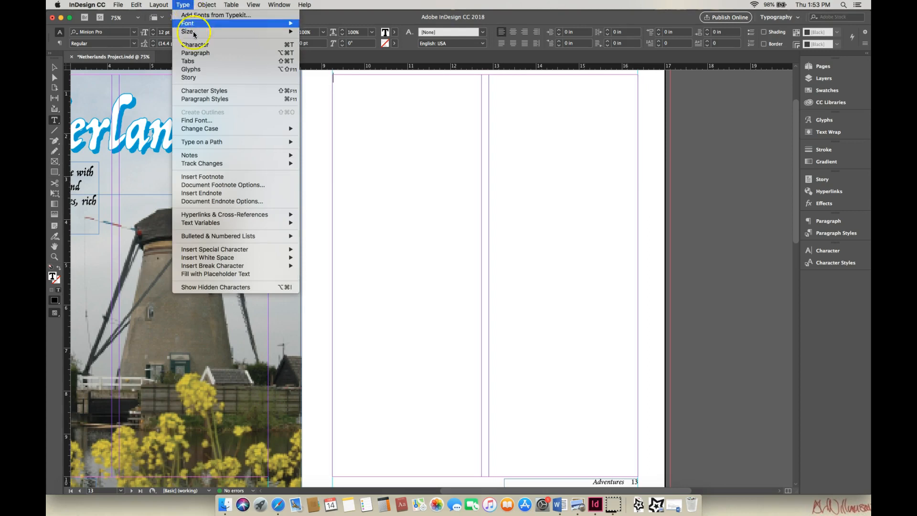
pyautogui.click(232, 273)
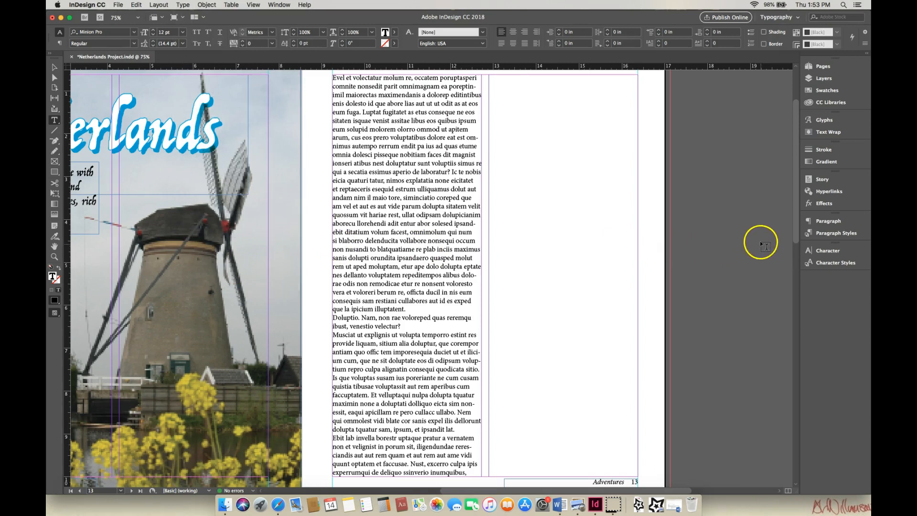
# Shorten the placeholder text frame in page 13's first column from its lower edge to about 4.335 in high
pyautogui.moveTo(796, 232); pyautogui.dragTo(799, 238)
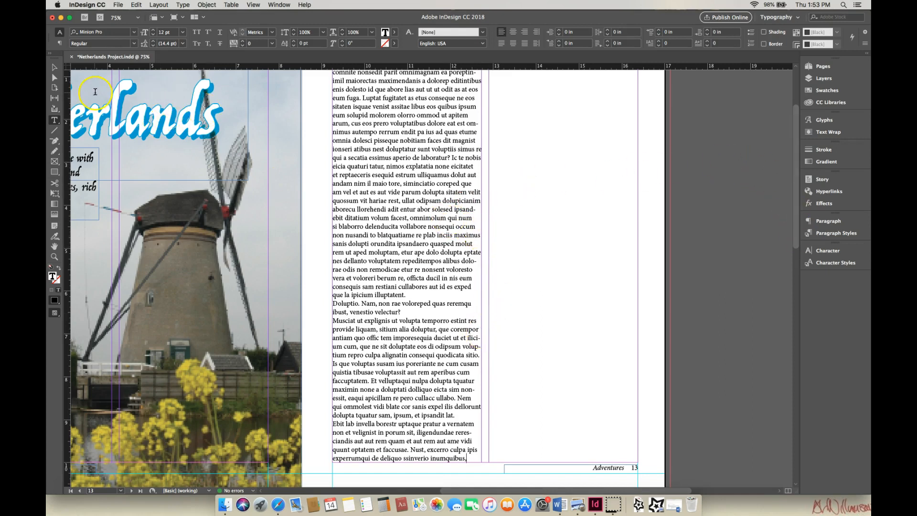
pyautogui.click(53, 69)
pyautogui.click(424, 446)
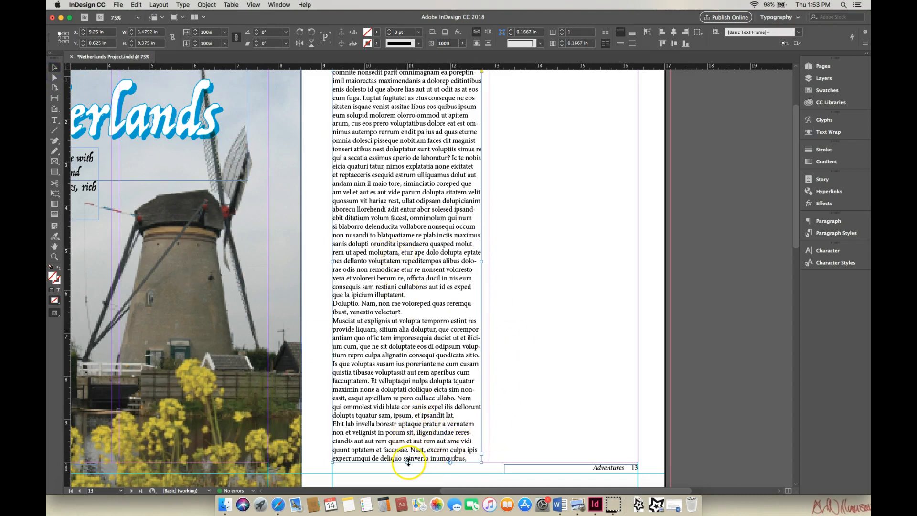
pyautogui.moveTo(409, 458); pyautogui.dragTo(420, 254)
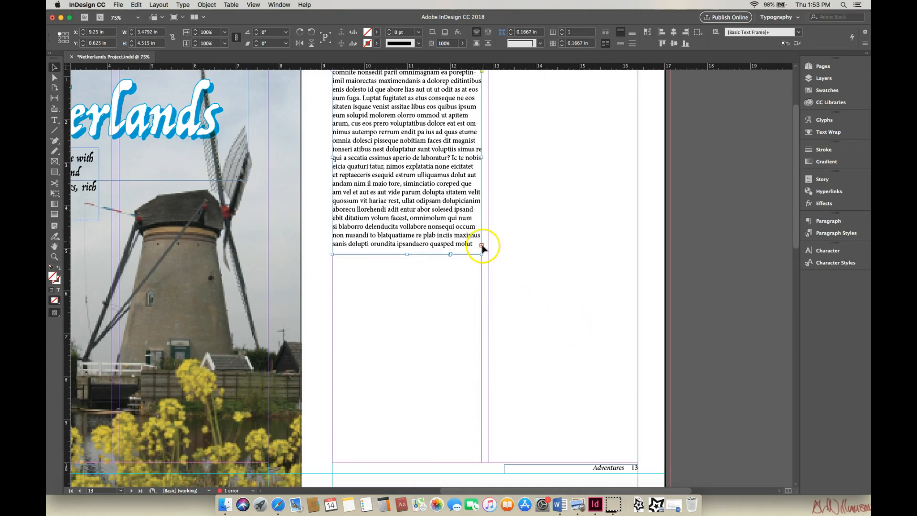
pyautogui.moveTo(408, 253); pyautogui.dragTo(495, 246)
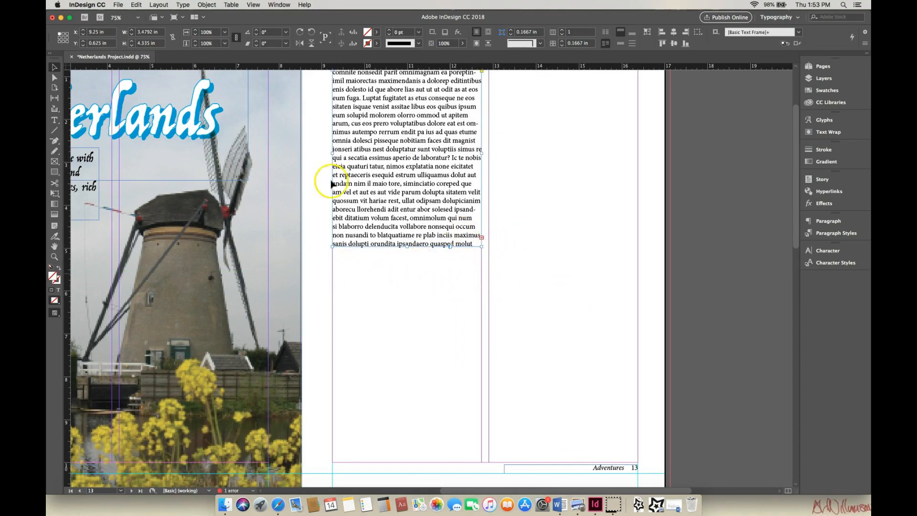
# Draw a text frame about 3.48 by 5.04 in in the lower part of page 13's second column and thread the overset text into it
pyautogui.click(55, 120)
pyautogui.moveTo(492, 251); pyautogui.dragTo(638, 462)
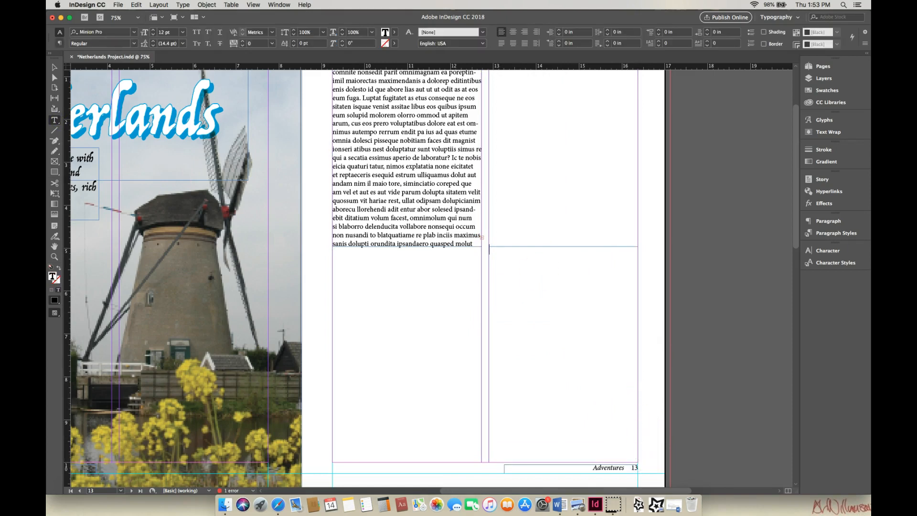
pyautogui.click(55, 66)
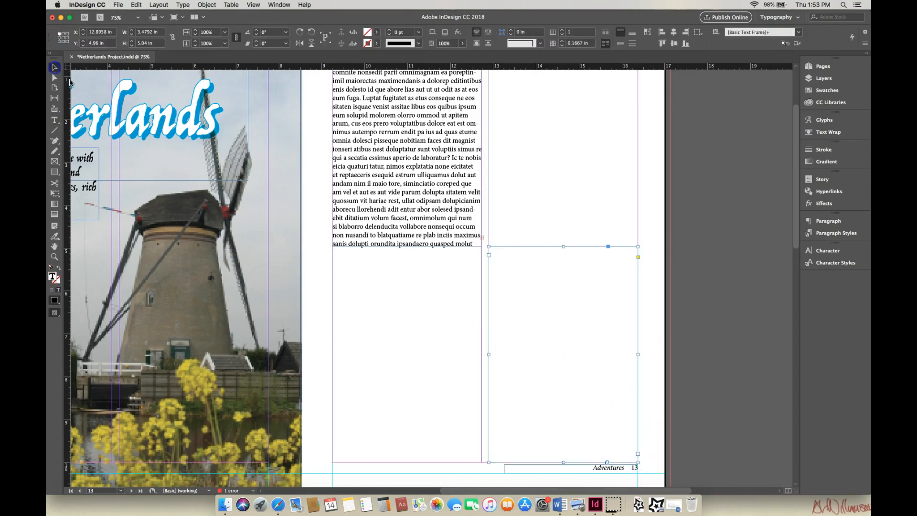
pyautogui.click(483, 238)
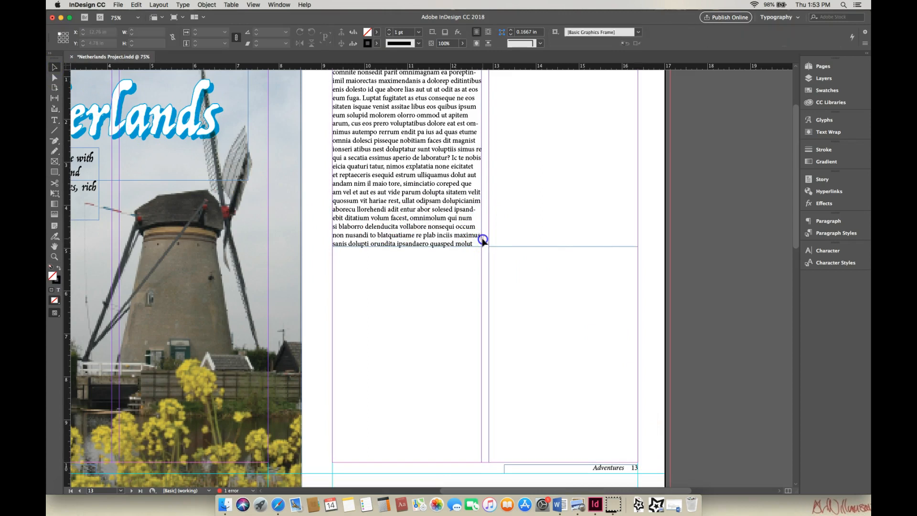
pyautogui.click(483, 239)
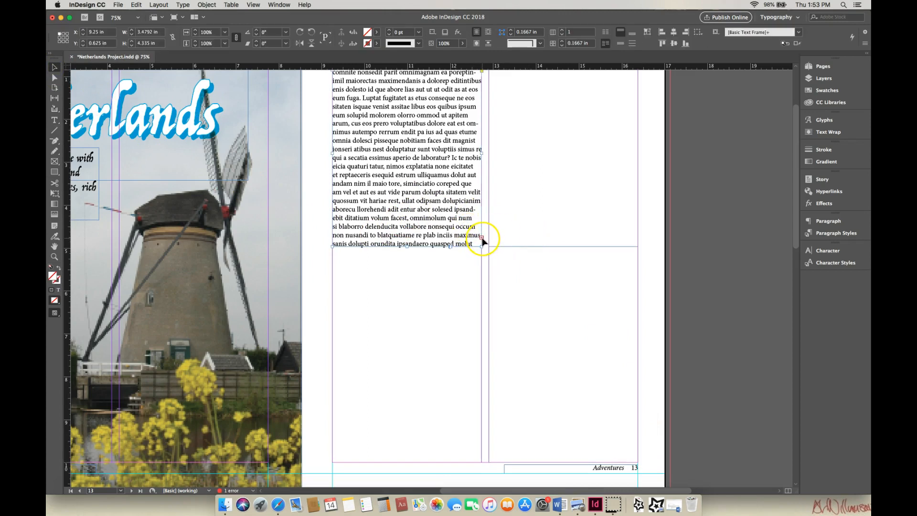
pyautogui.click(483, 239)
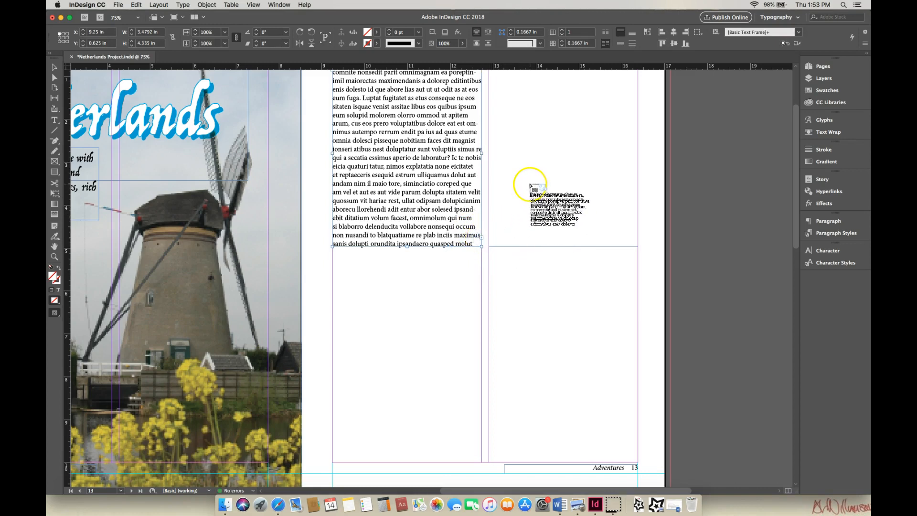
pyautogui.click(523, 248)
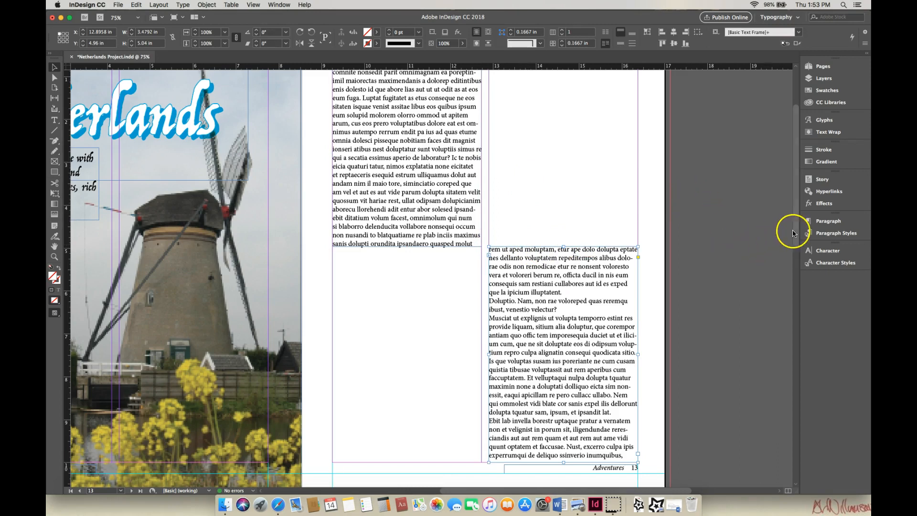
# Examine the layout of the page 12–13 spread and the columns and footers of the page 14–15 spread
pyautogui.moveTo(796, 232); pyautogui.dragTo(797, 207)
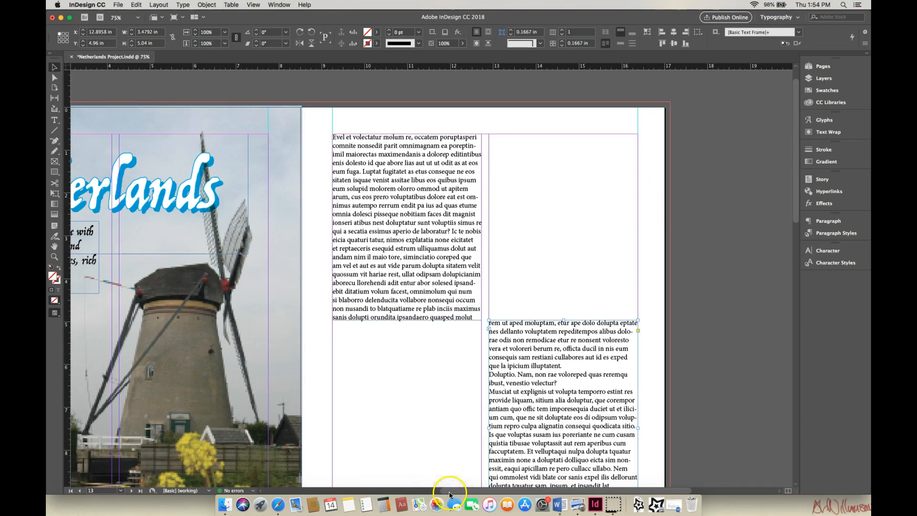
pyautogui.hscroll(-8, 449, 492)
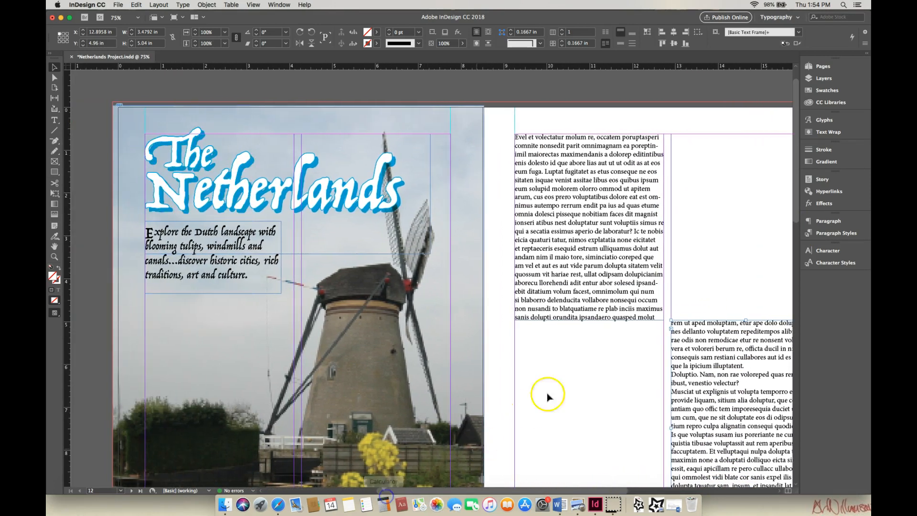
pyautogui.moveTo(795, 189); pyautogui.dragTo(796, 203)
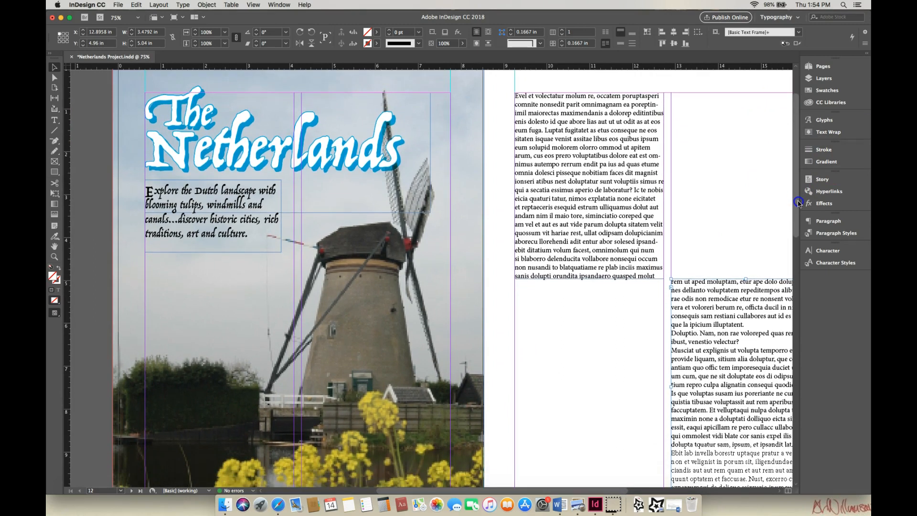
pyautogui.click(190, 6)
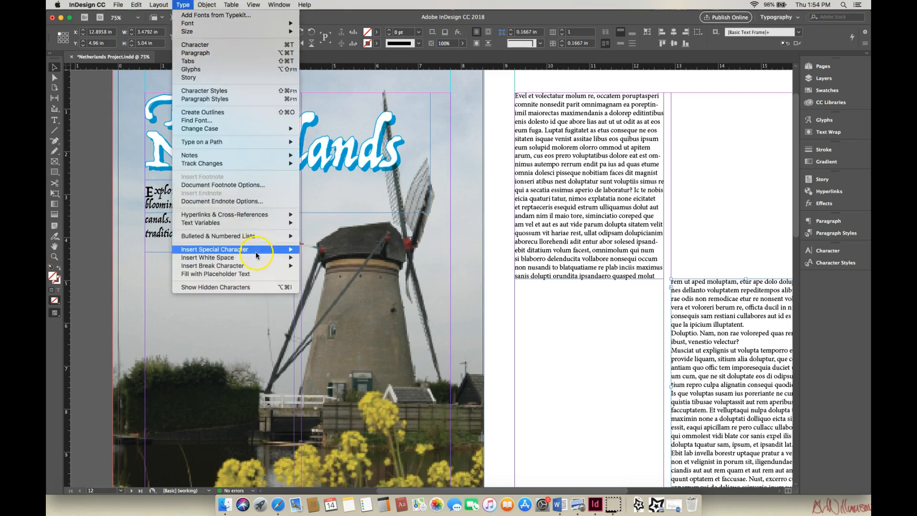
pyautogui.click(615, 15)
pyautogui.moveTo(420, 491); pyautogui.dragTo(457, 494)
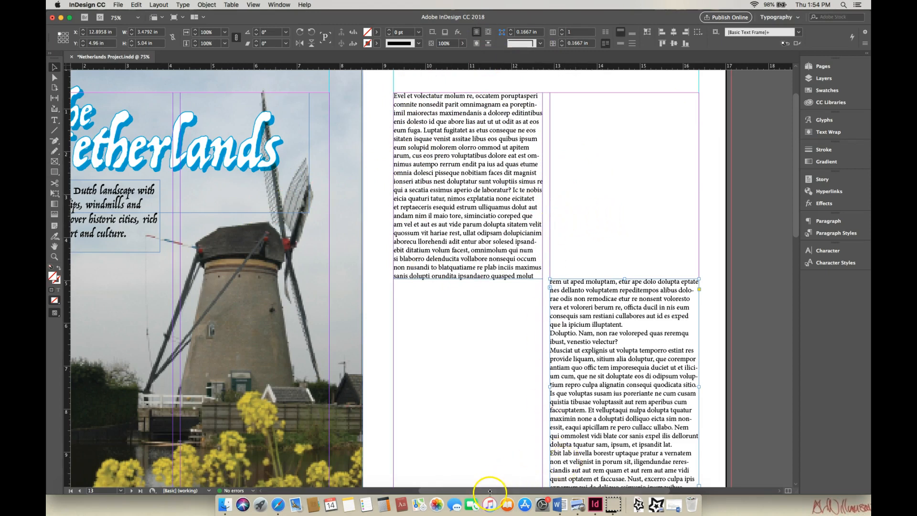
pyautogui.moveTo(493, 493); pyautogui.dragTo(449, 499)
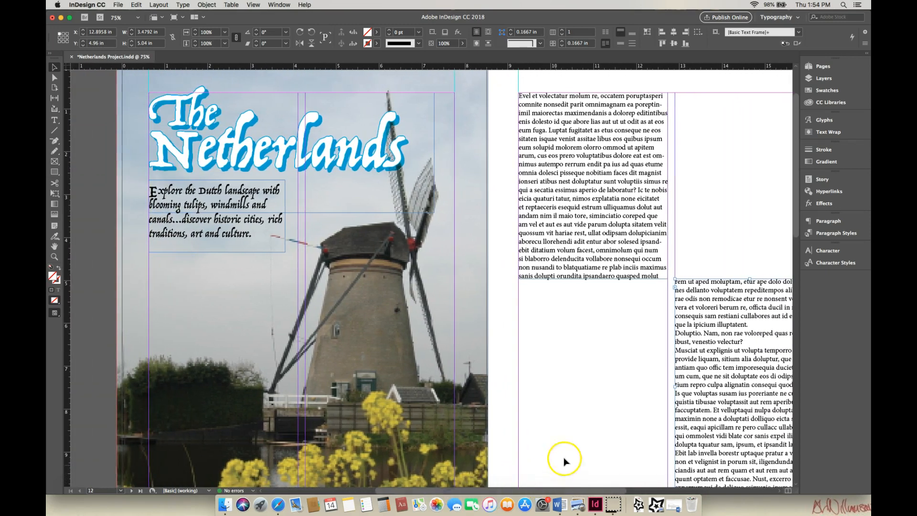
pyautogui.moveTo(796, 228)
pyautogui.mouseDown()
pyautogui.moveTo(800, 240)
pyautogui.moveTo(800, 226)
pyautogui.mouseUp()
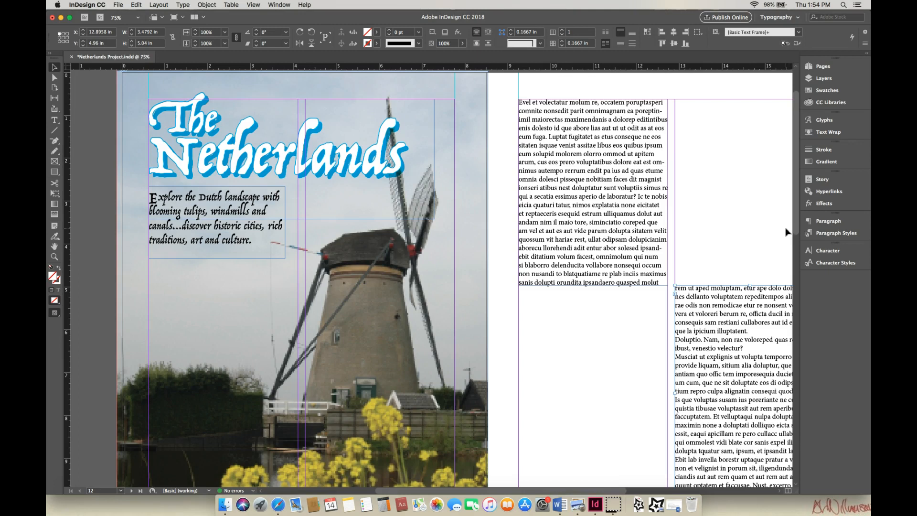
pyautogui.moveTo(795, 229); pyautogui.dragTo(812, 447)
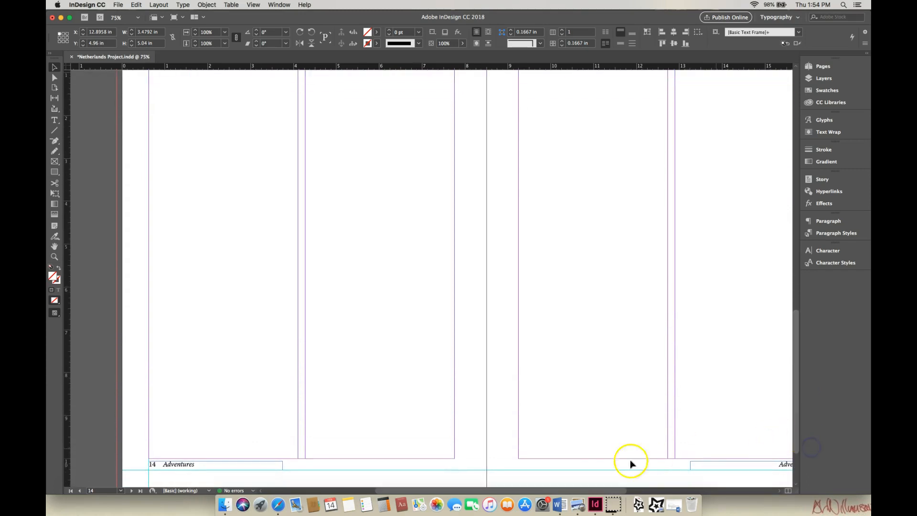
pyautogui.moveTo(435, 490); pyautogui.dragTo(501, 497)
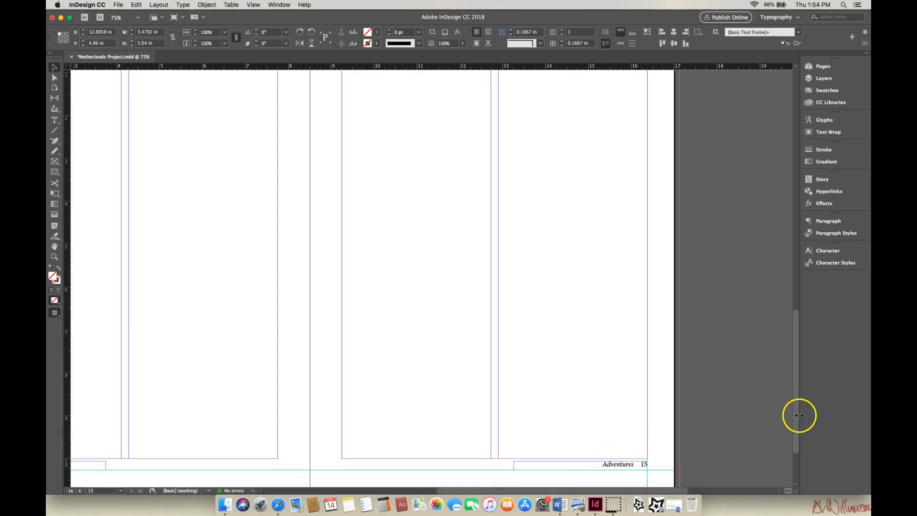
pyautogui.moveTo(799, 415); pyautogui.dragTo(798, 329)
pyautogui.moveTo(797, 274); pyautogui.dragTo(796, 230)
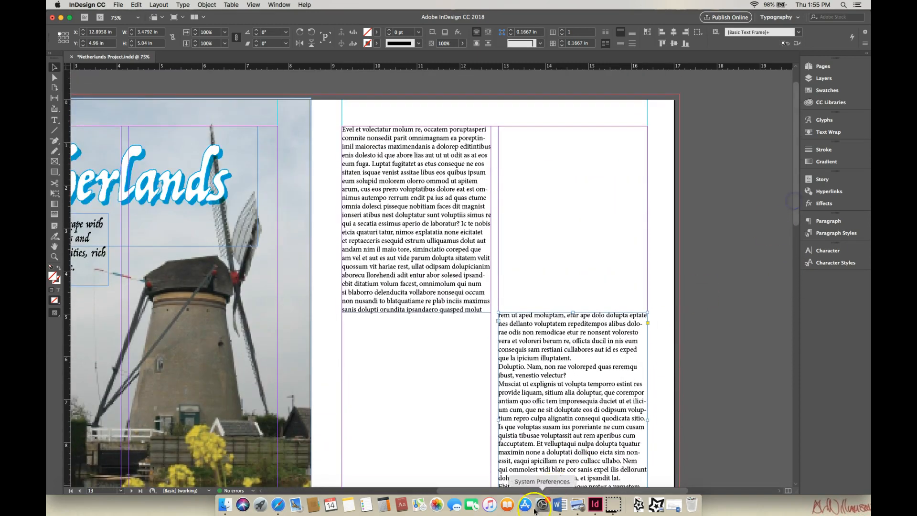
pyautogui.moveTo(521, 491); pyautogui.dragTo(446, 494)
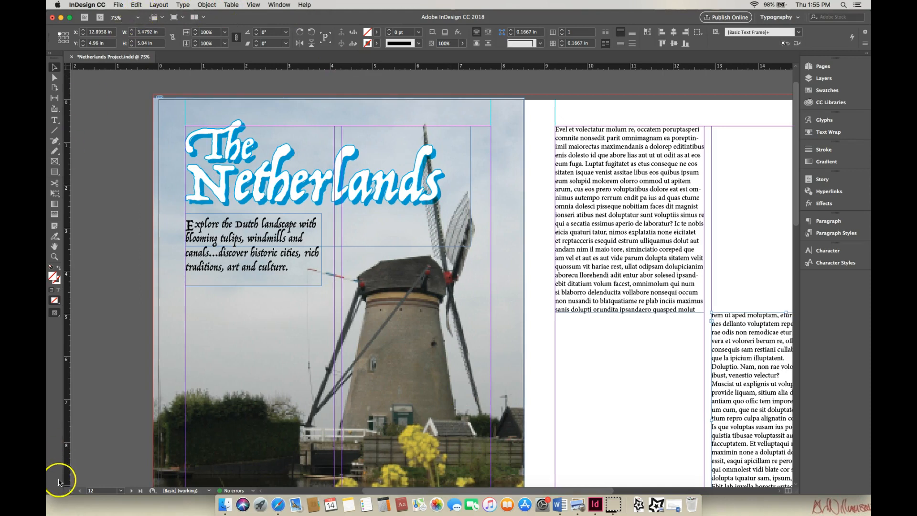